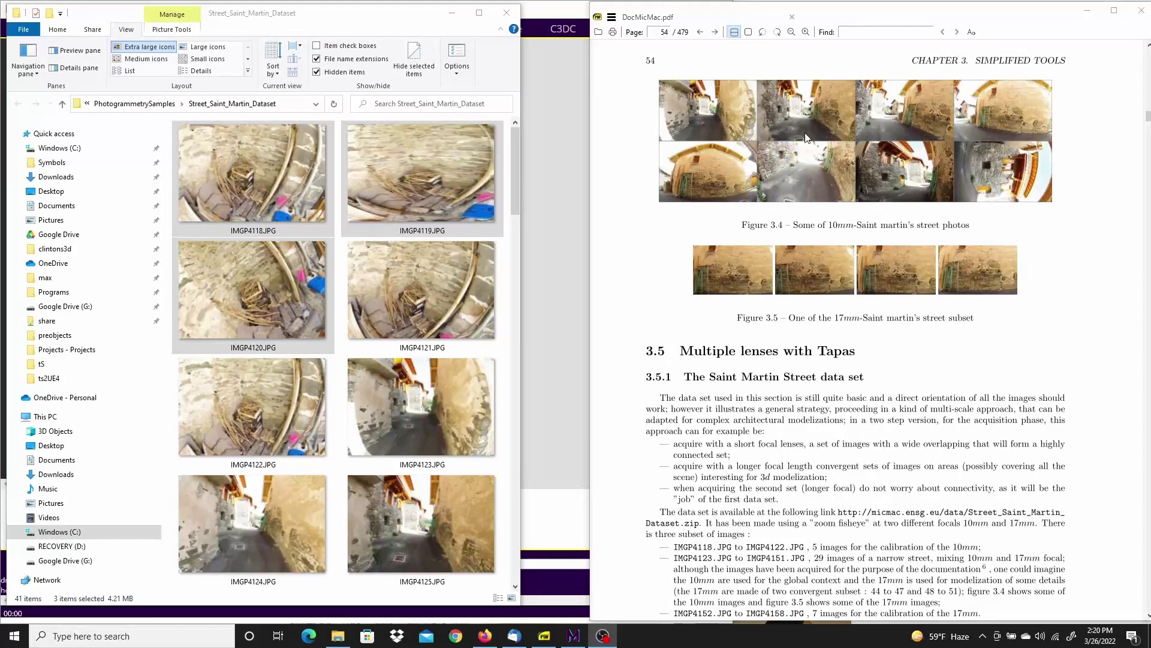
Browse photos IMGP4118 through IMGP4122 in the Street_Saint_Martin_Dataset folder.
left_click(625, 22)
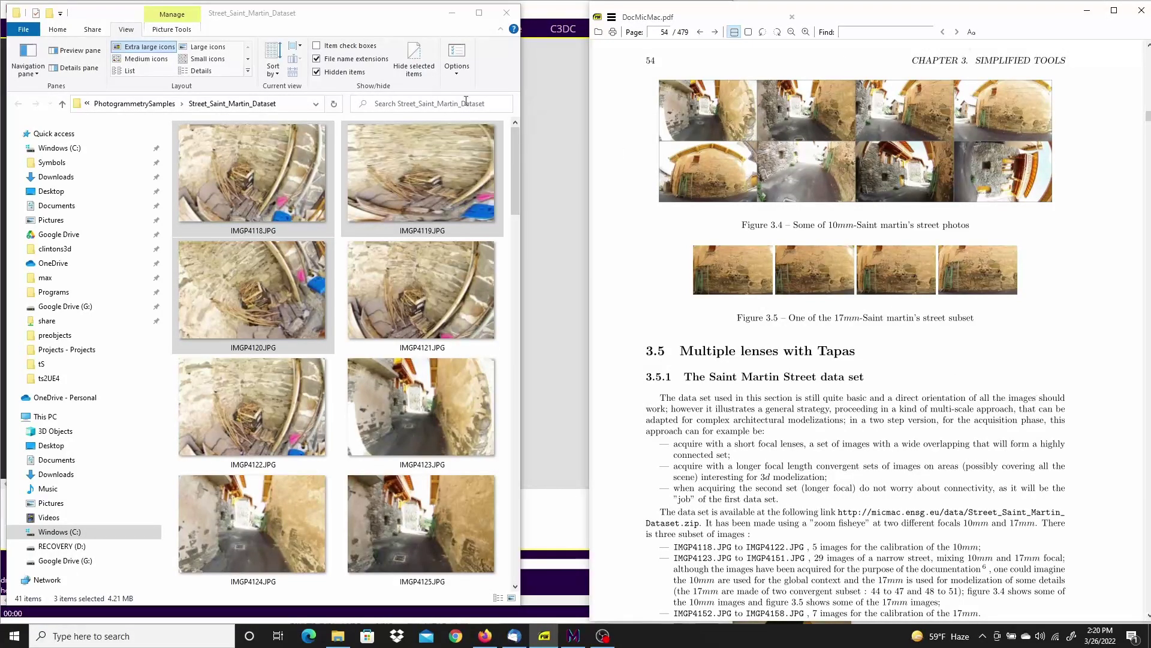
left_click(318, 22)
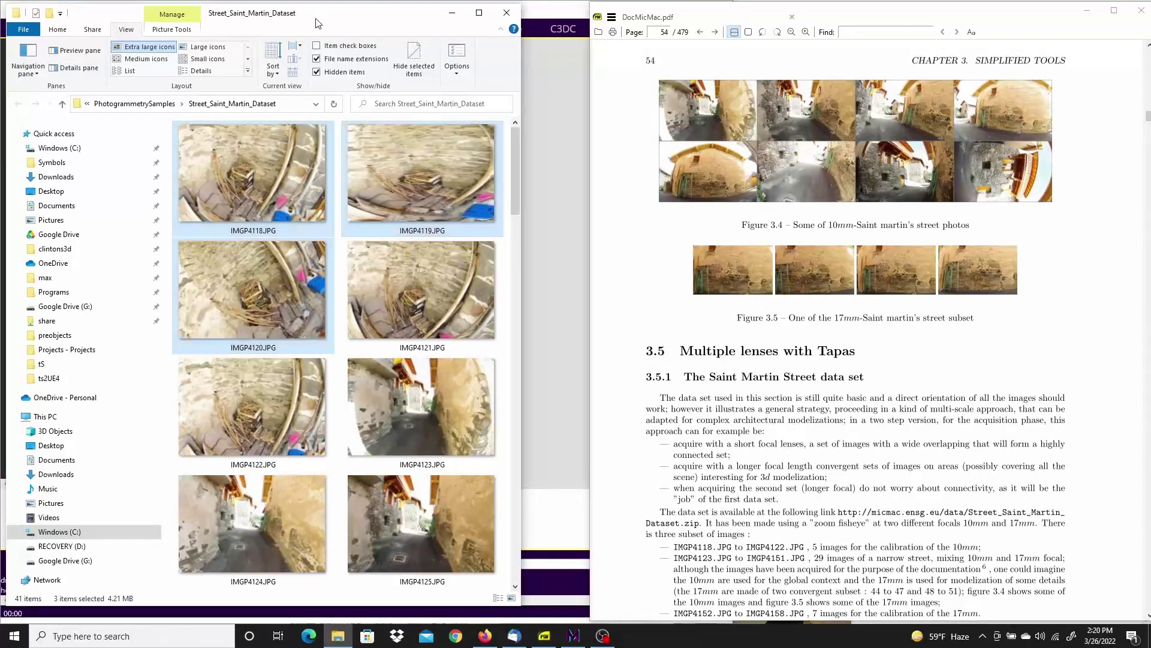
left_click(247, 163)
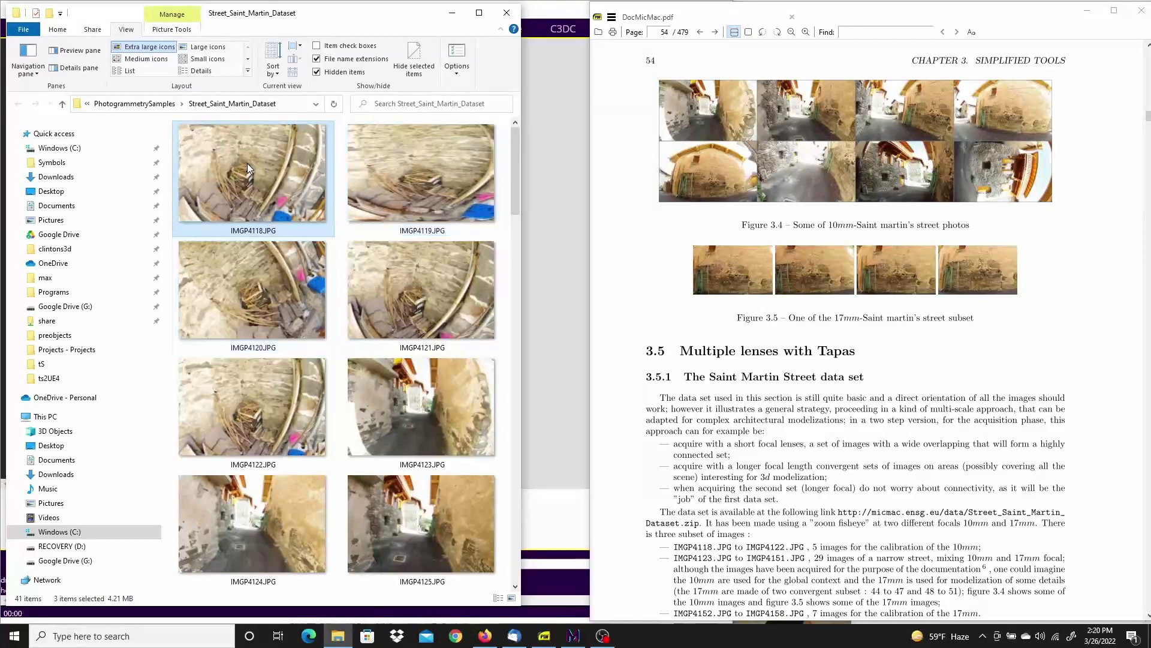
left_click(235, 409)
left_click(380, 319)
left_click(307, 278)
left_click(395, 167)
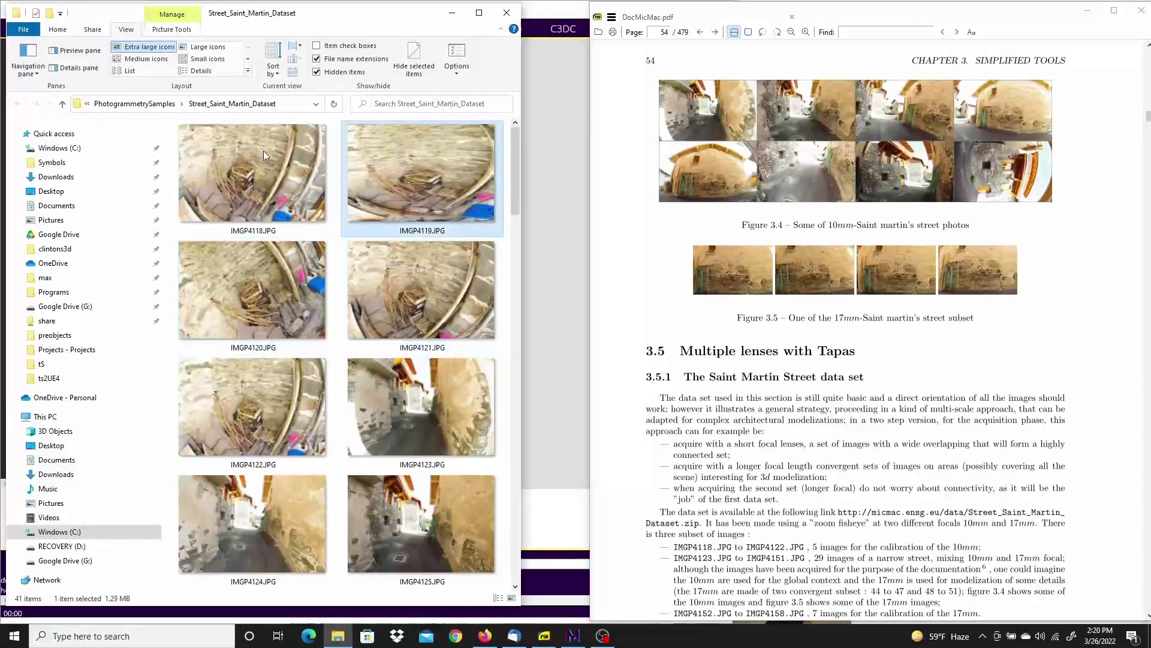
left_click(263, 150)
left_click(409, 174)
left_click(413, 286)
left_click(258, 290)
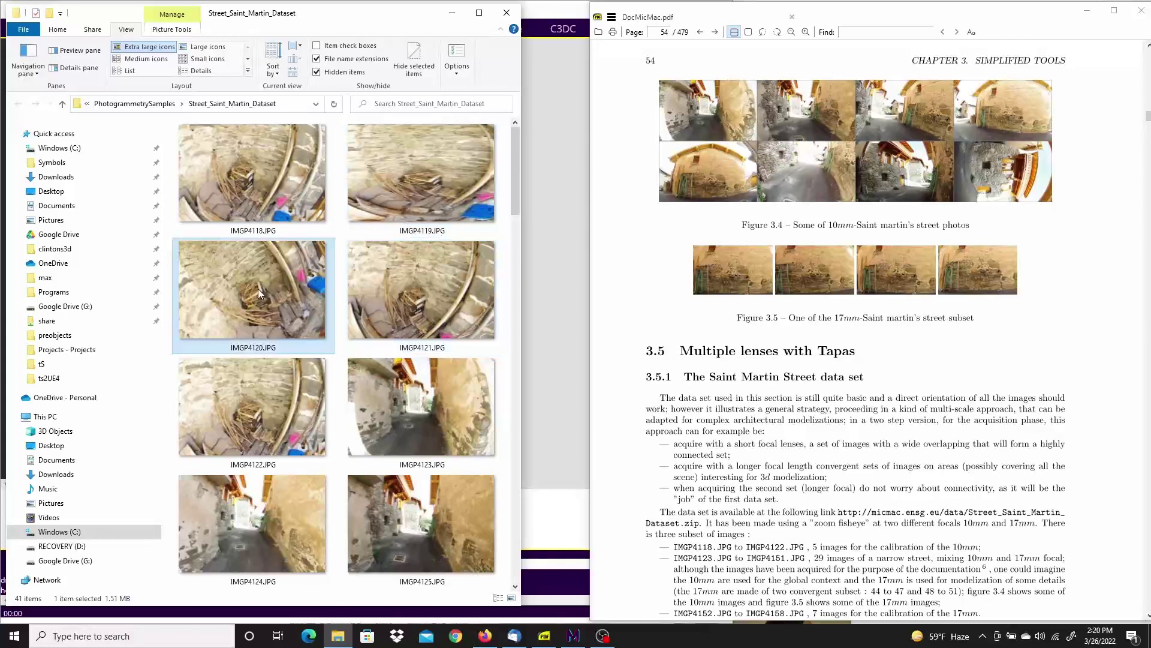
left_click(254, 407)
View the first street photos IMGP4123 to IMGP4125 and scroll further down the folder.
left_click(418, 420)
left_click(416, 524)
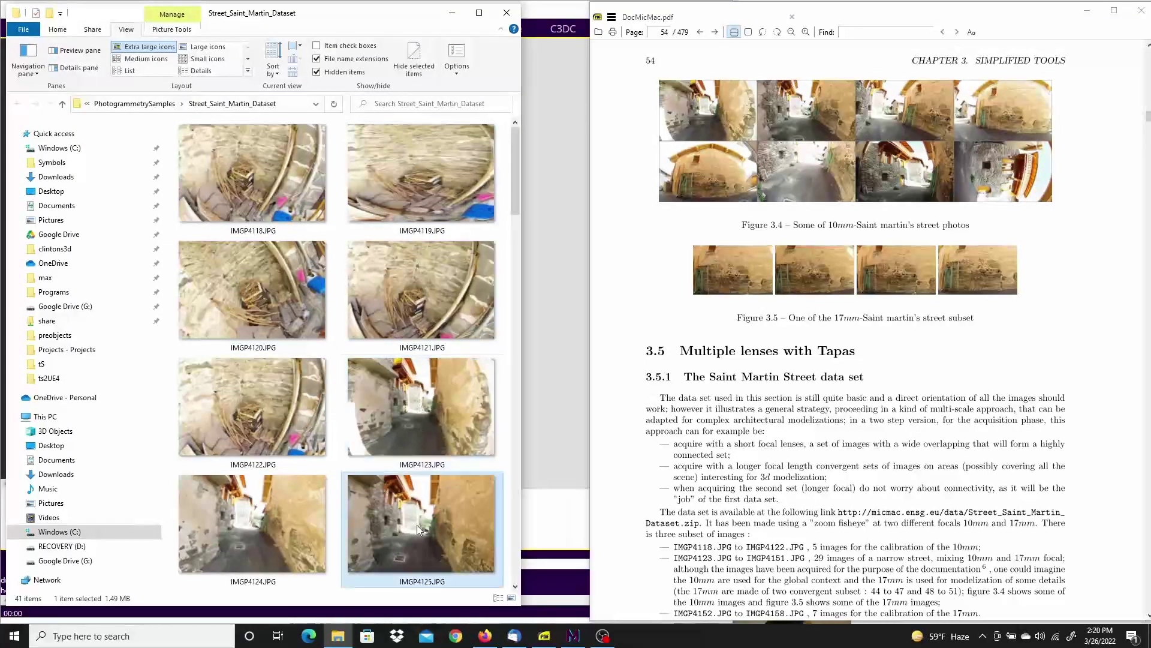
left_click(304, 518)
left_click_drag(518, 158, 496, 361)
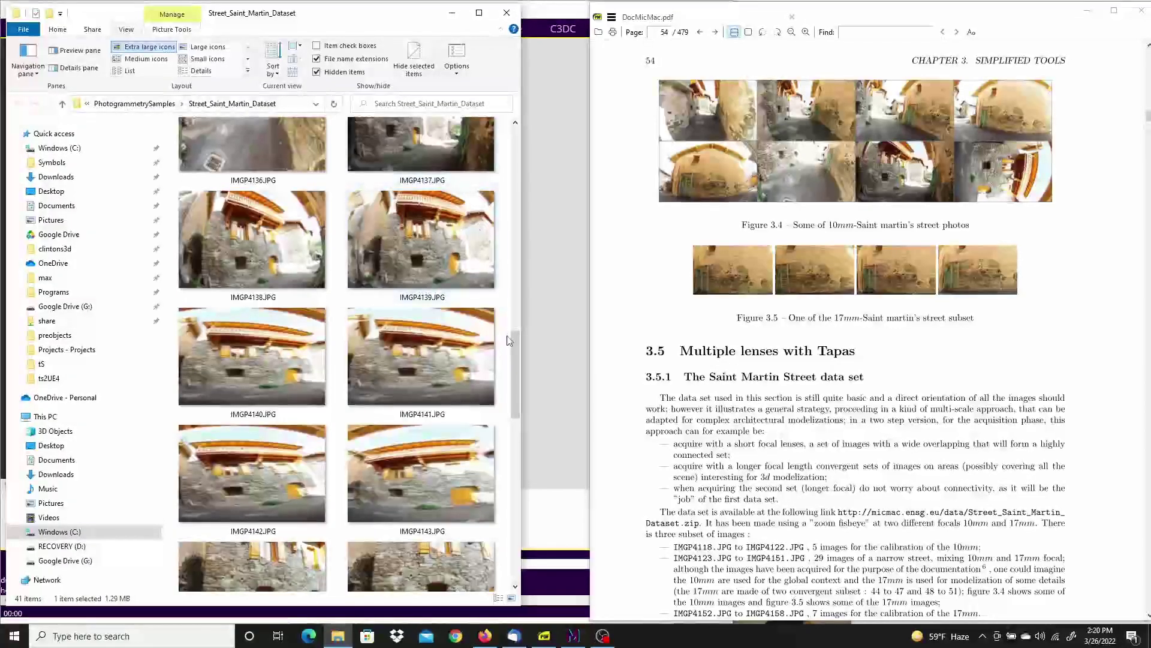
left_click_drag(514, 337, 516, 502)
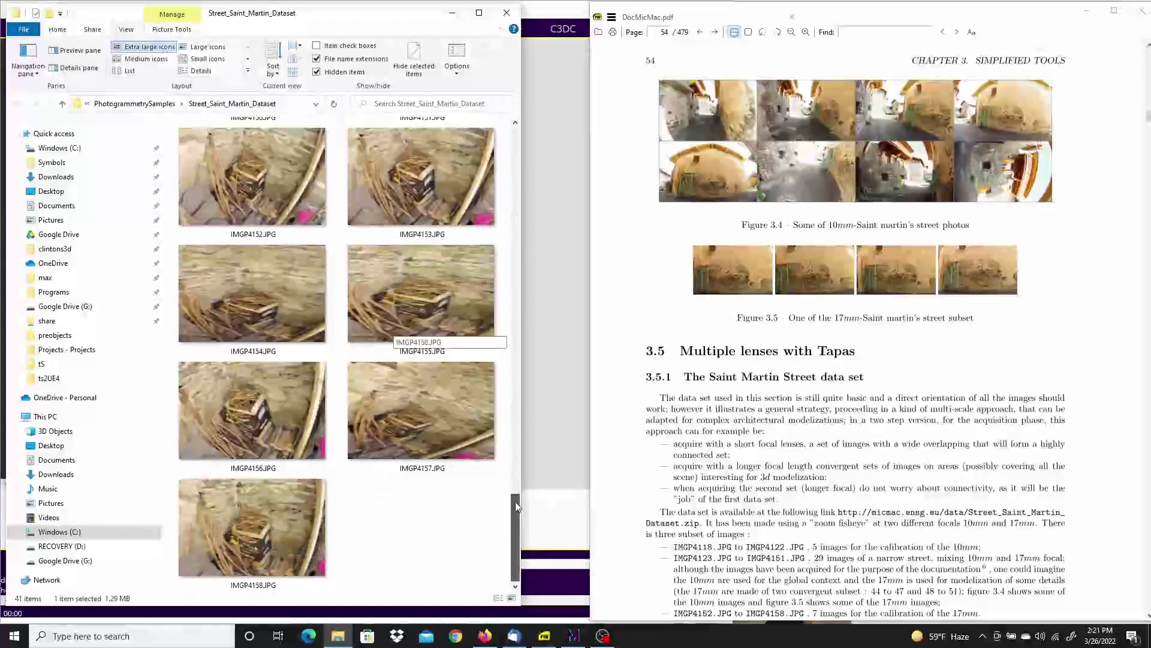
Review the last seven photos IMGP4152 to IMGP4158, then minimize the folder window.
left_click_drag(464, 552, 271, 193)
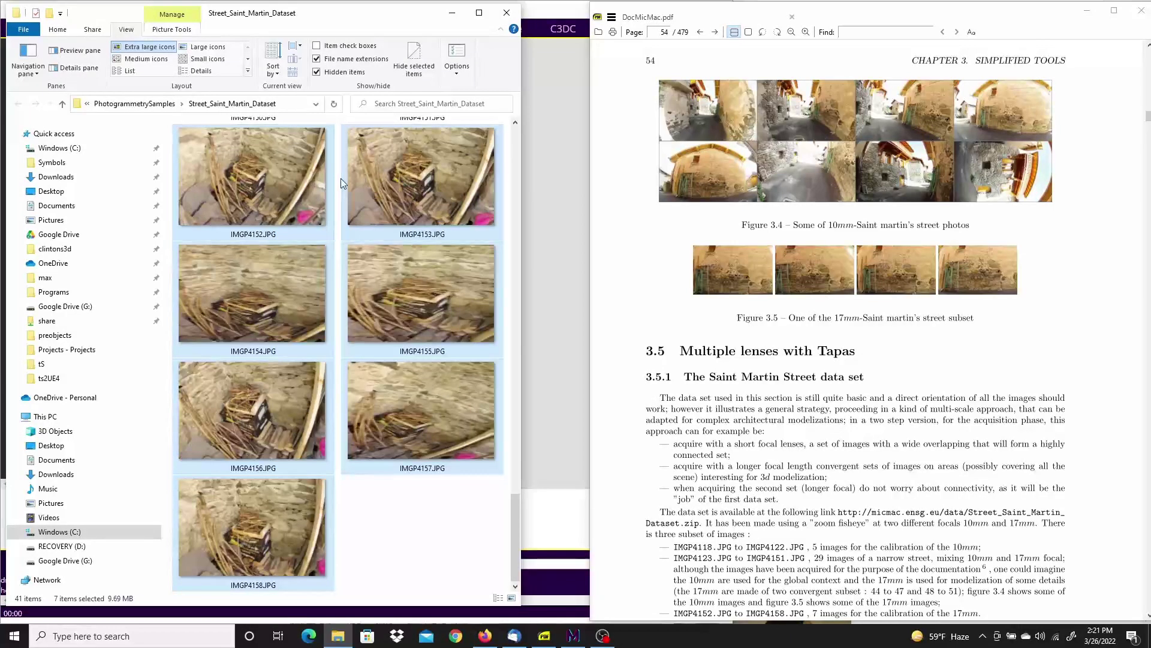
left_click(254, 154)
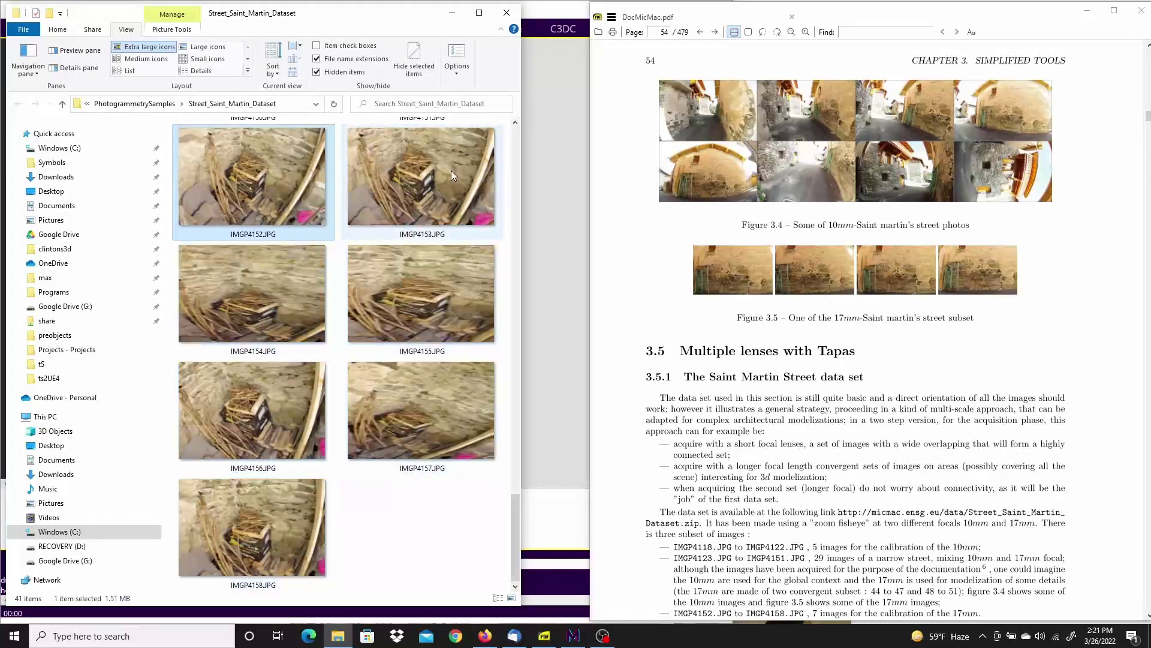
left_click(451, 170)
left_click(432, 296)
left_click(283, 298)
left_click(269, 379)
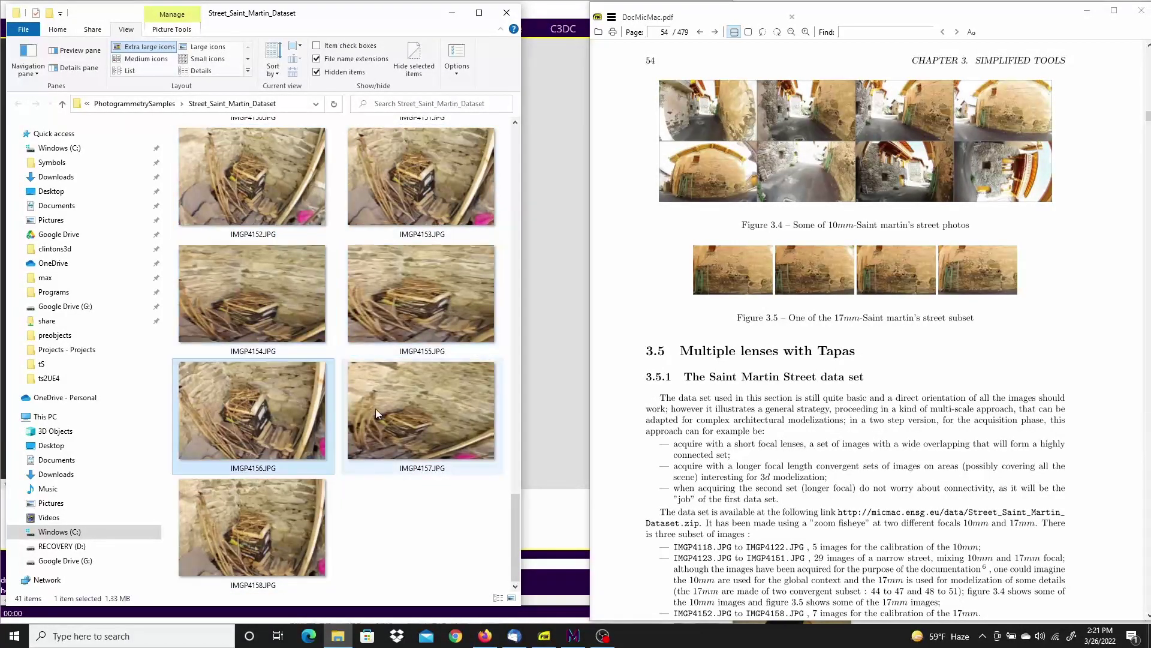
left_click(375, 408)
left_click(279, 506)
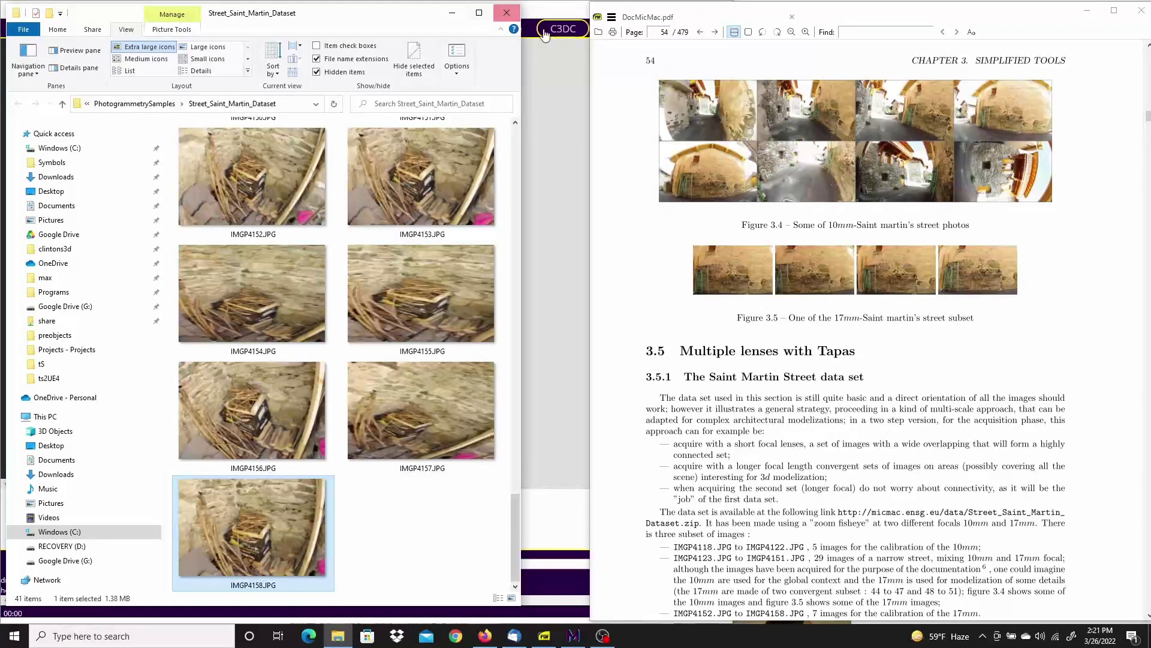
left_click(453, 18)
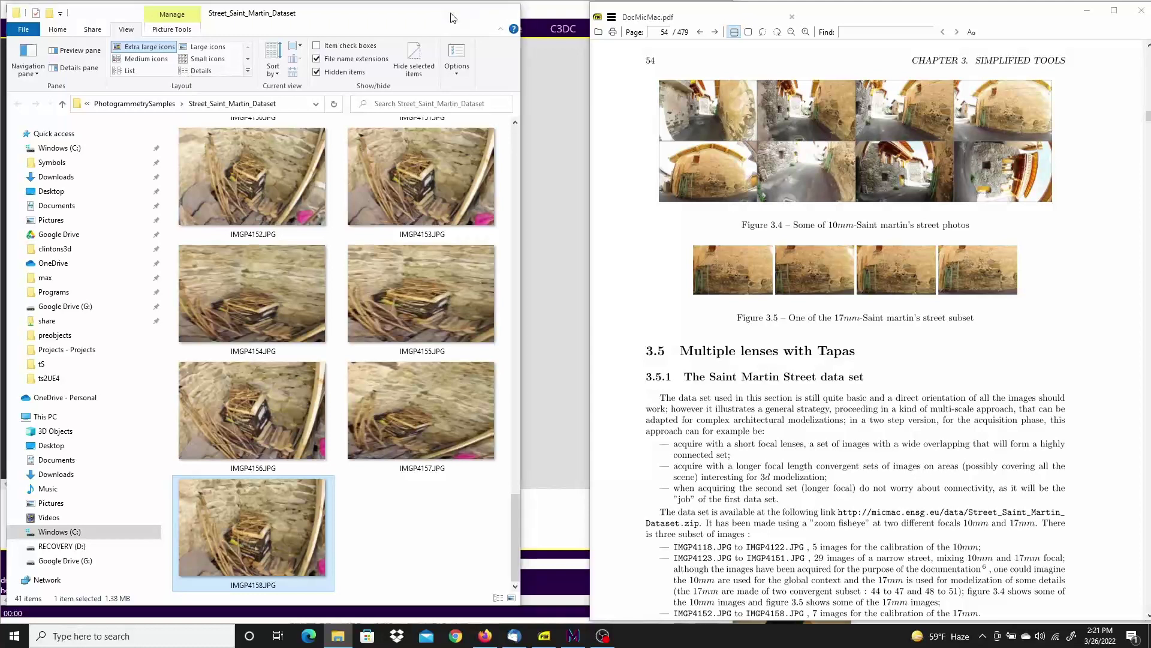
Clear the old project files and import IMGP4118–IMGP4158 from Street_Saint_Martin_Dataset.
left_click(161, 12)
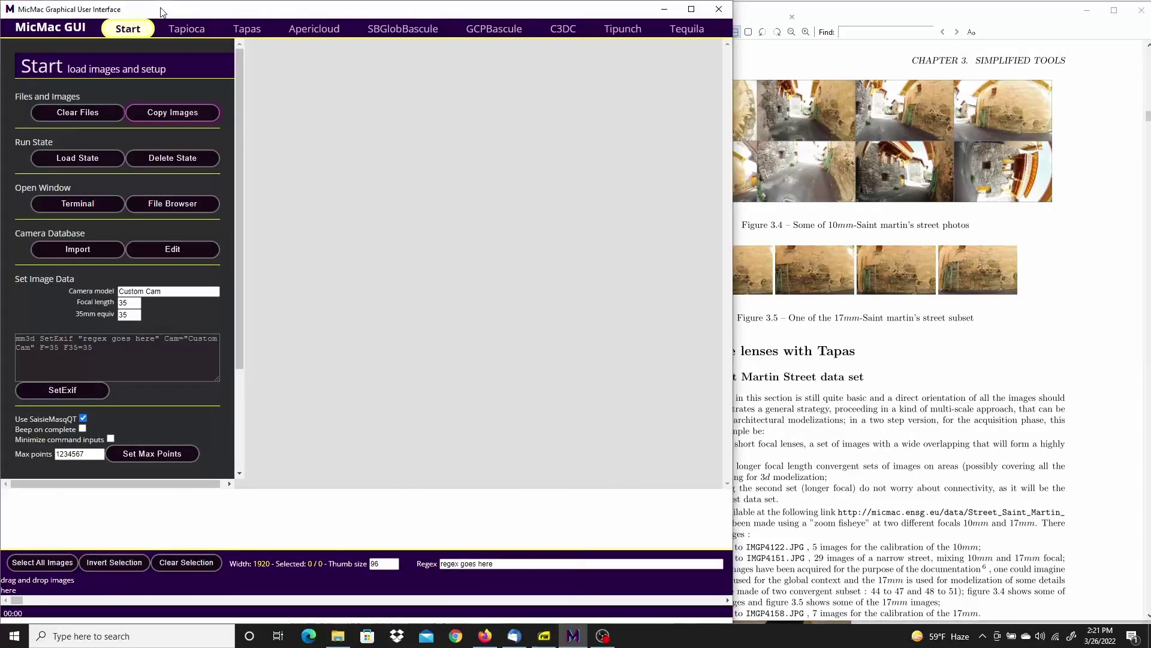
left_click(88, 108)
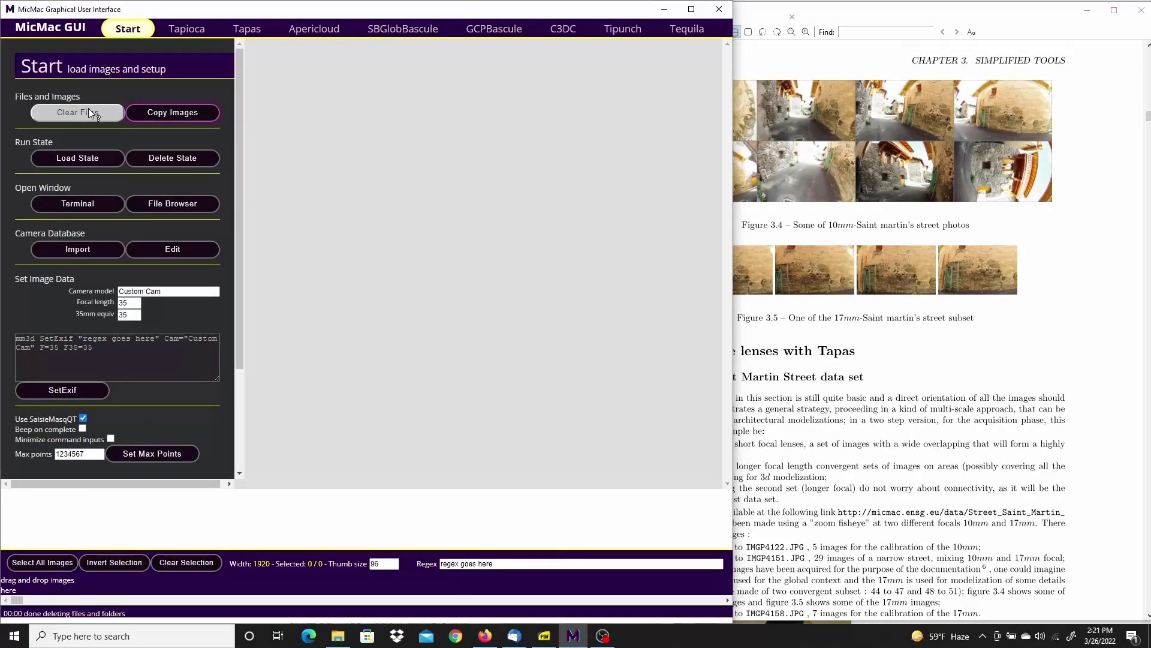
left_click(169, 114)
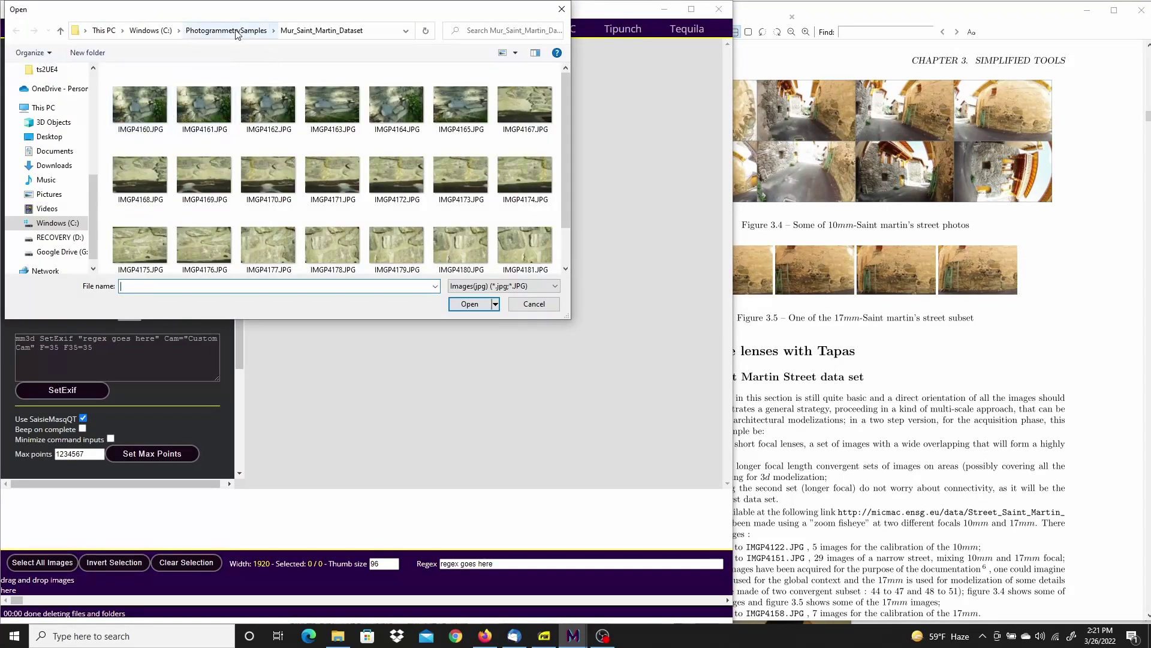
left_click(226, 31)
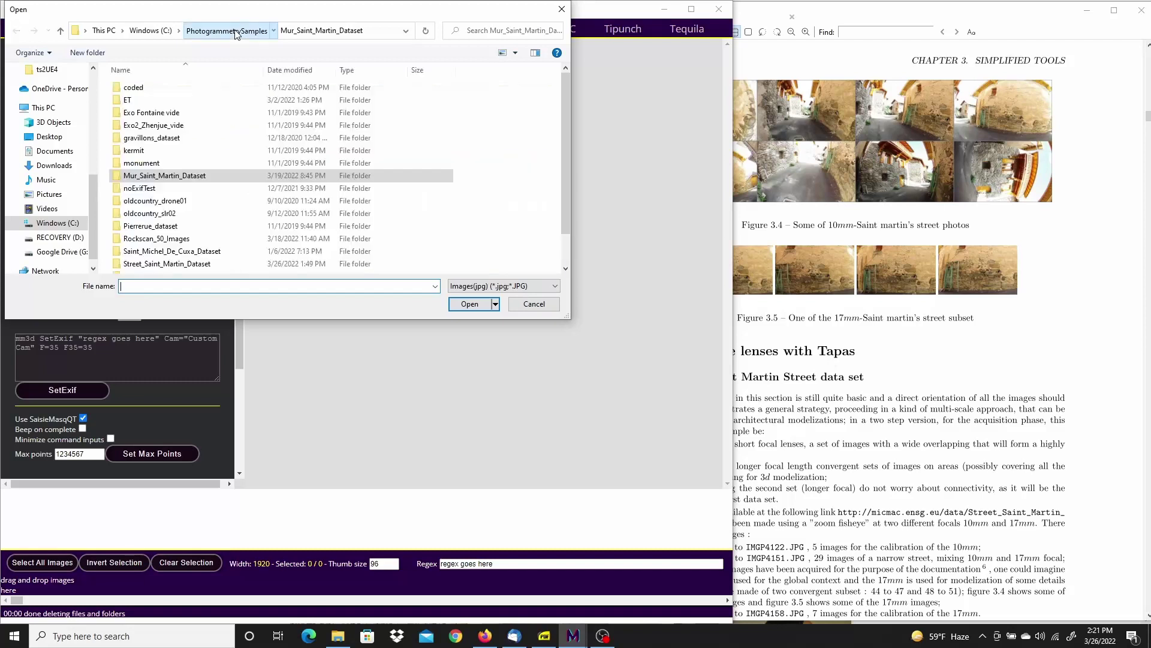
double_click(170, 265)
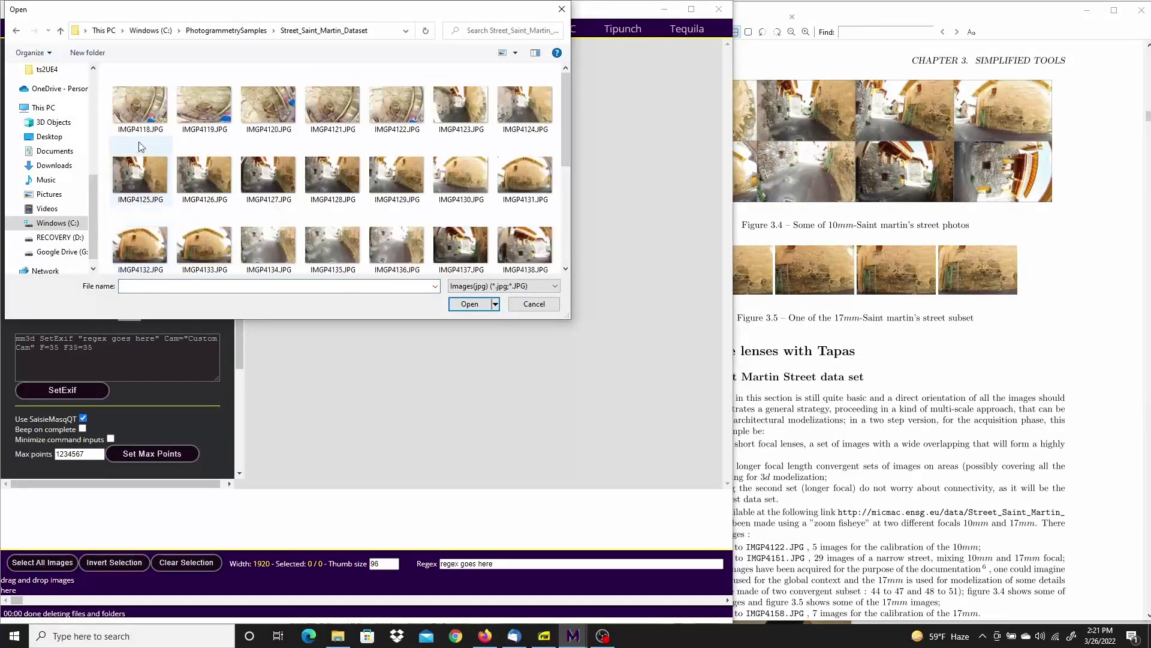
left_click(140, 105)
left_click_drag(565, 108, 562, 236)
left_click(468, 244, "shift")
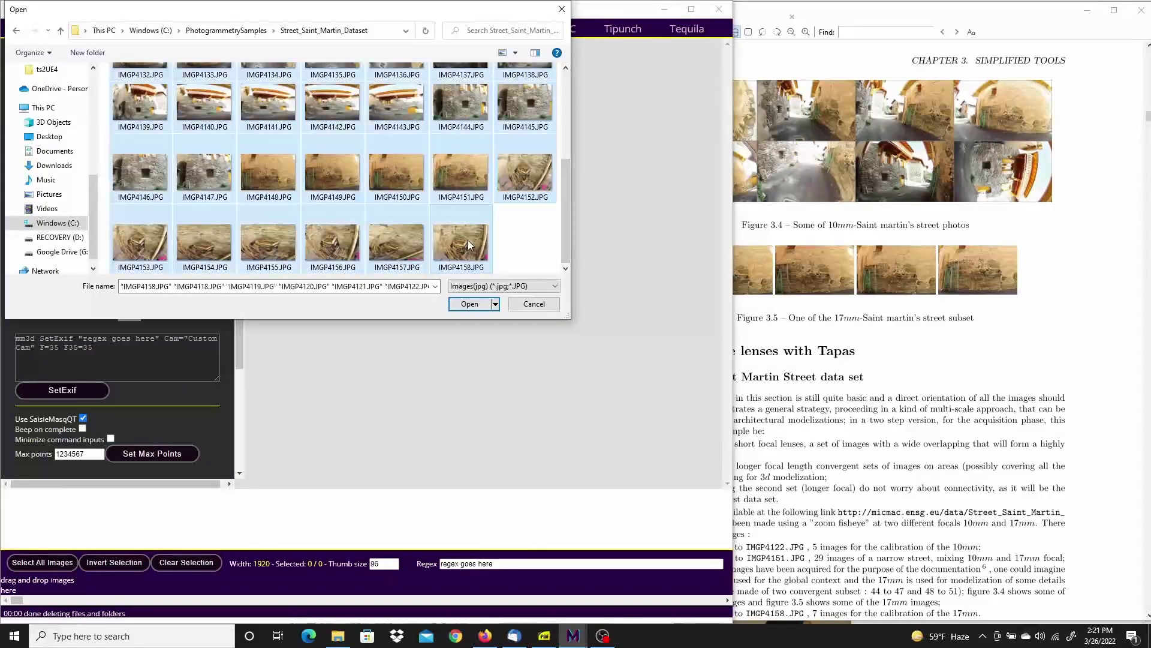
left_click(470, 304)
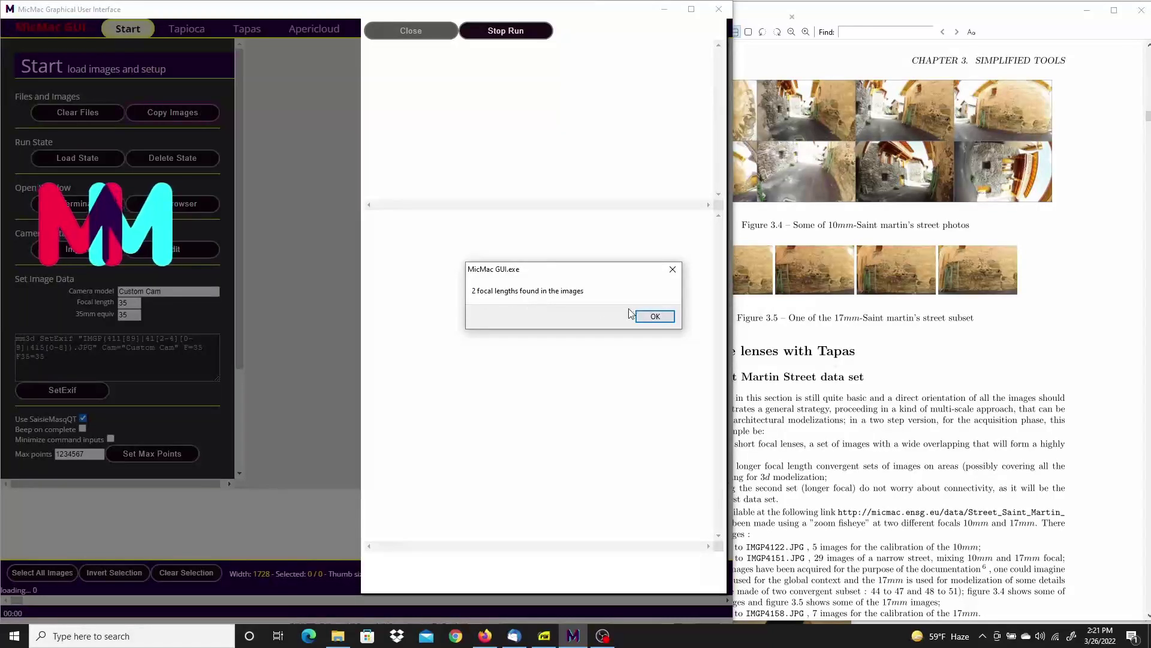
Dismiss the two-focal-lengths notice, review the focal-length messages, and close the console.
left_click(656, 319)
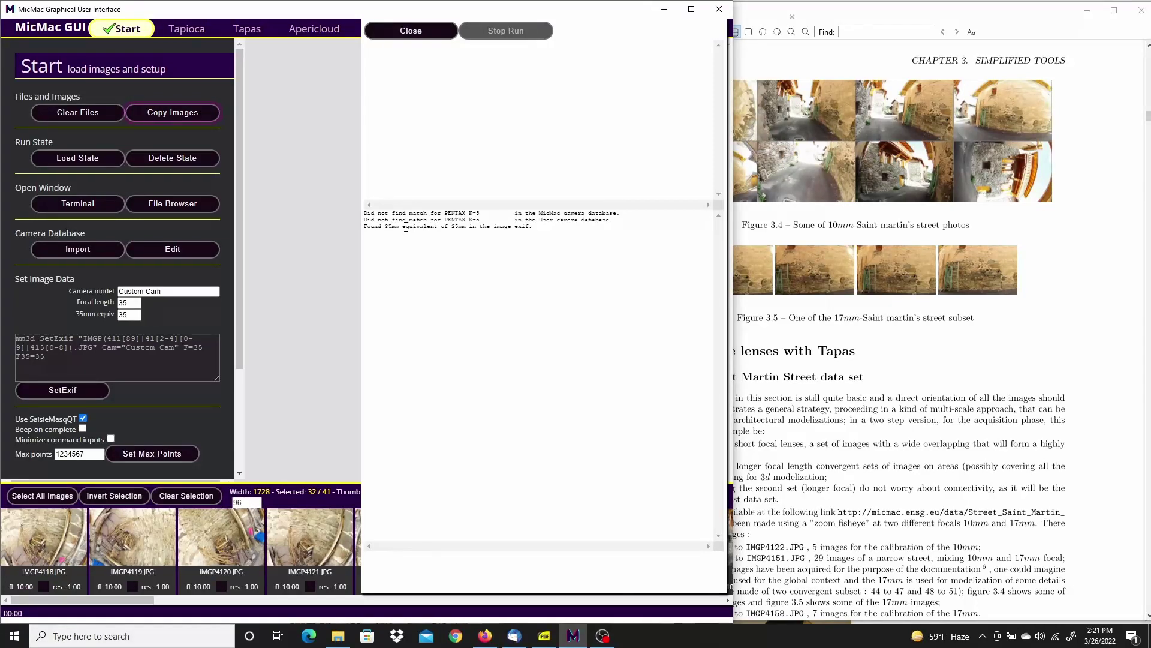
left_click_drag(427, 227, 467, 227)
left_click_drag(376, 227, 503, 227)
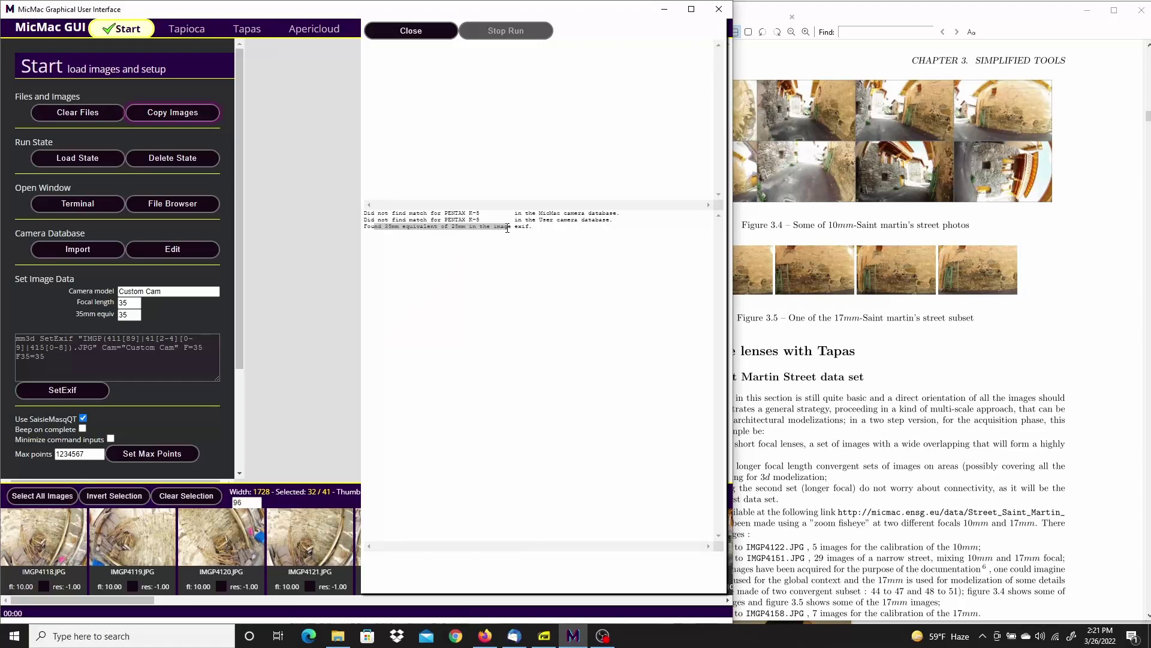
left_click(411, 31)
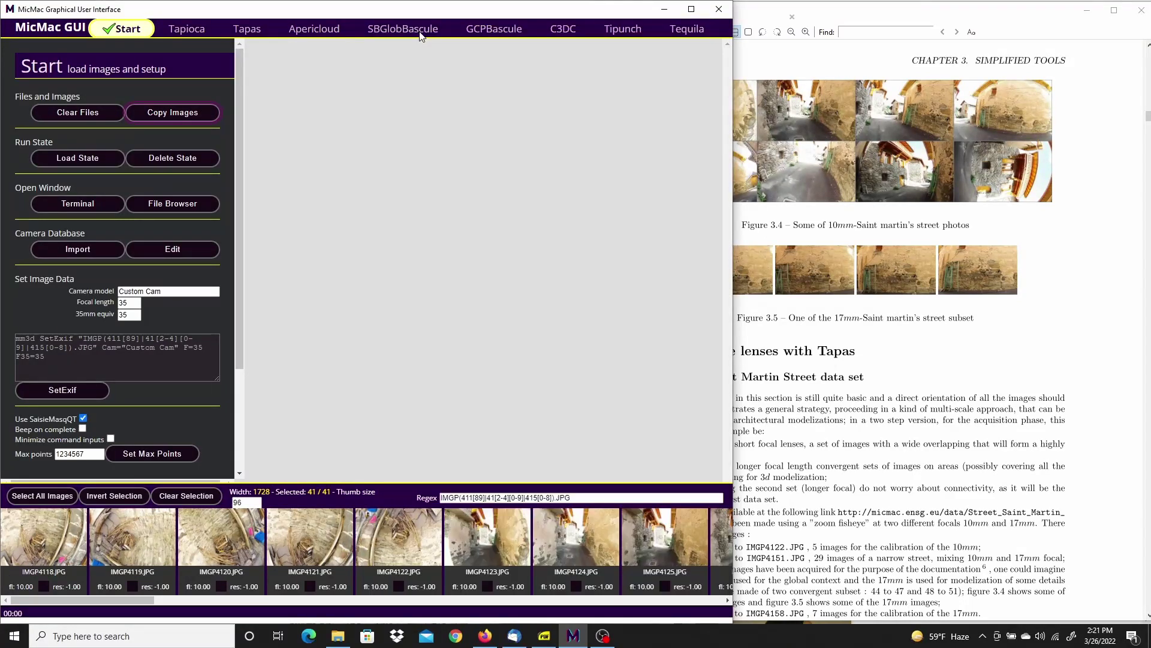
Go to the Tapioca settings and consult the MicMac PDF documentation.
left_click(183, 31)
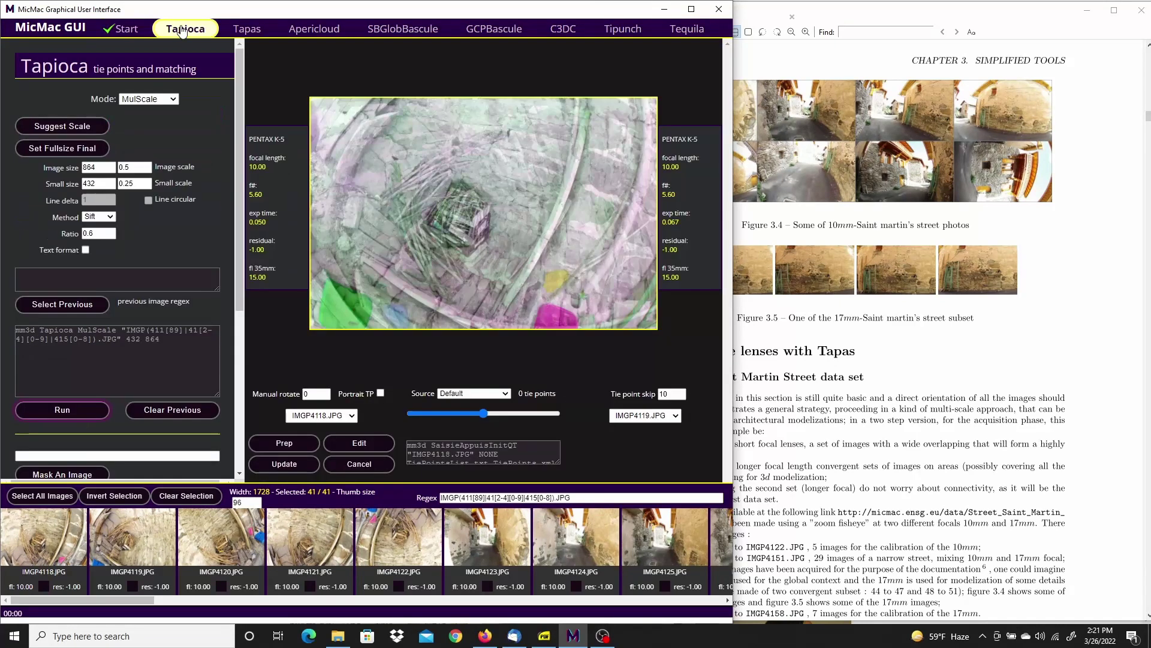
left_click(848, 16)
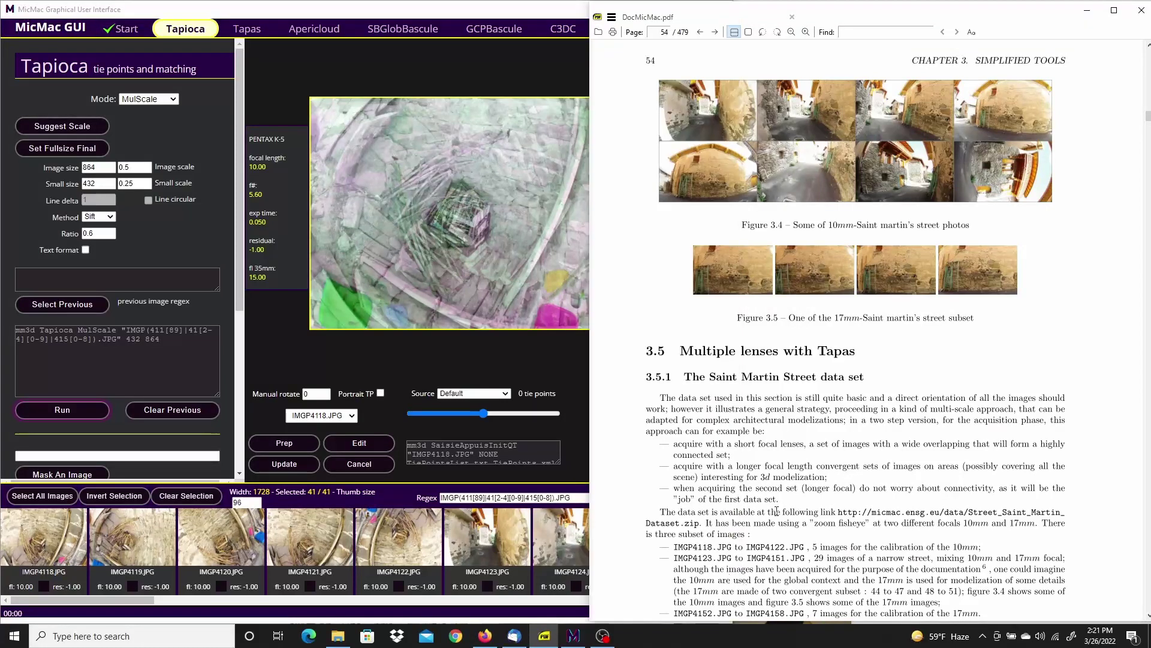
scroll(1016, 423, "down", 5)
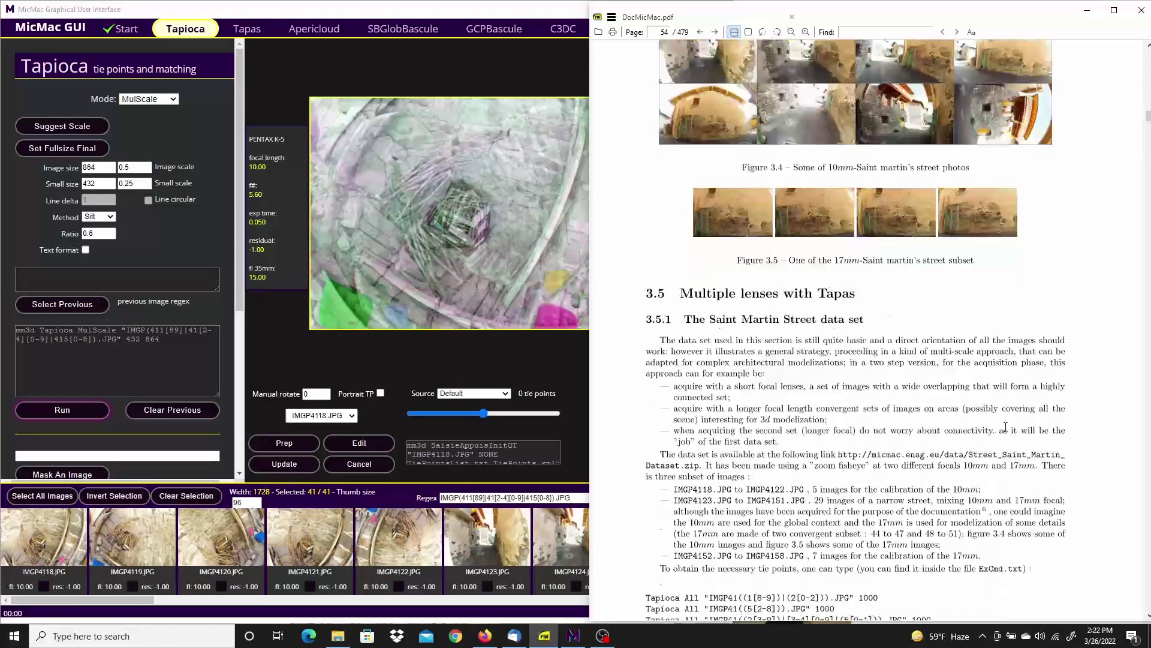
scroll(1003, 427, "down", 2)
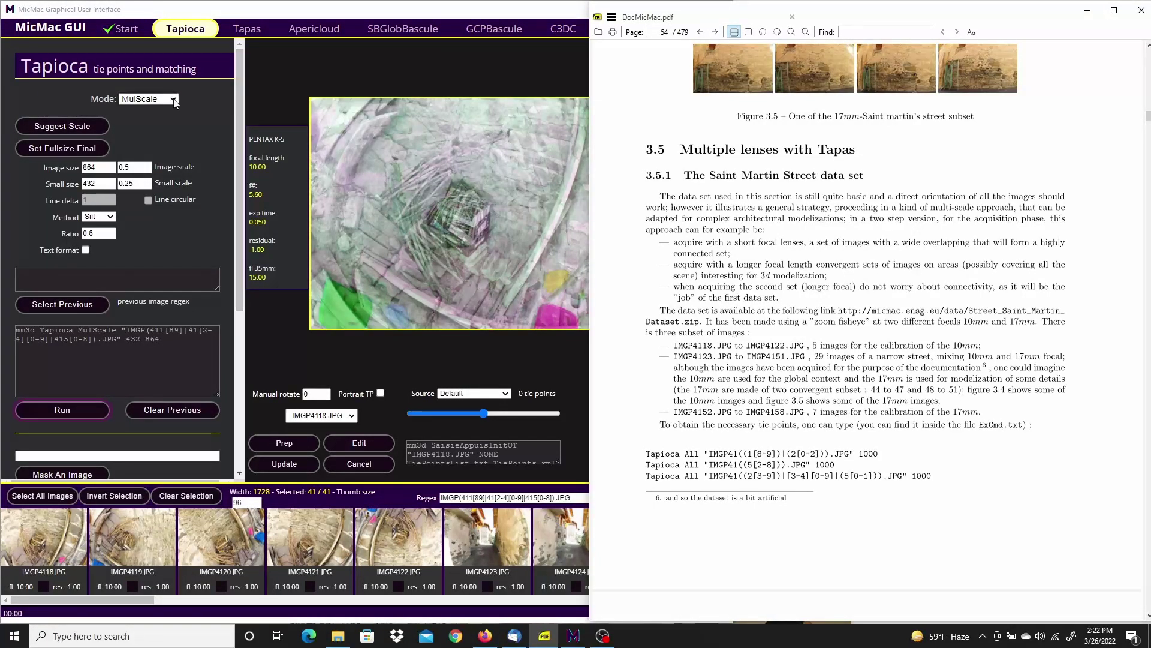
Set Tapioca to All mode with image size 1000 and clear the image selection.
left_click(148, 99)
left_click(126, 111)
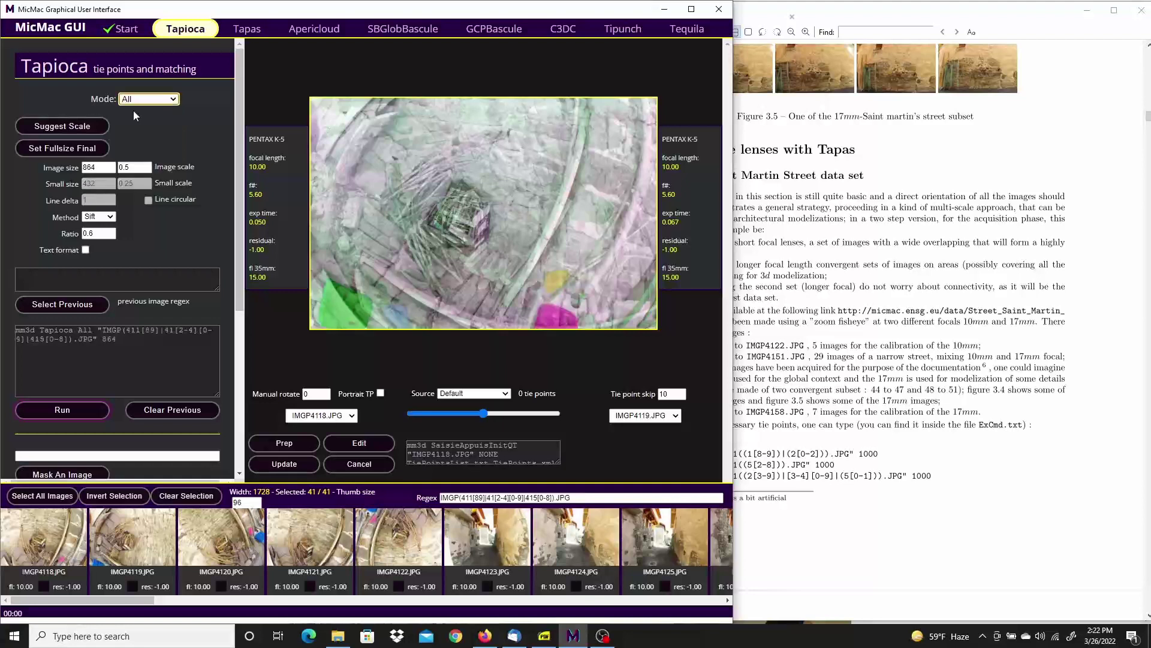
double_click(102, 169)
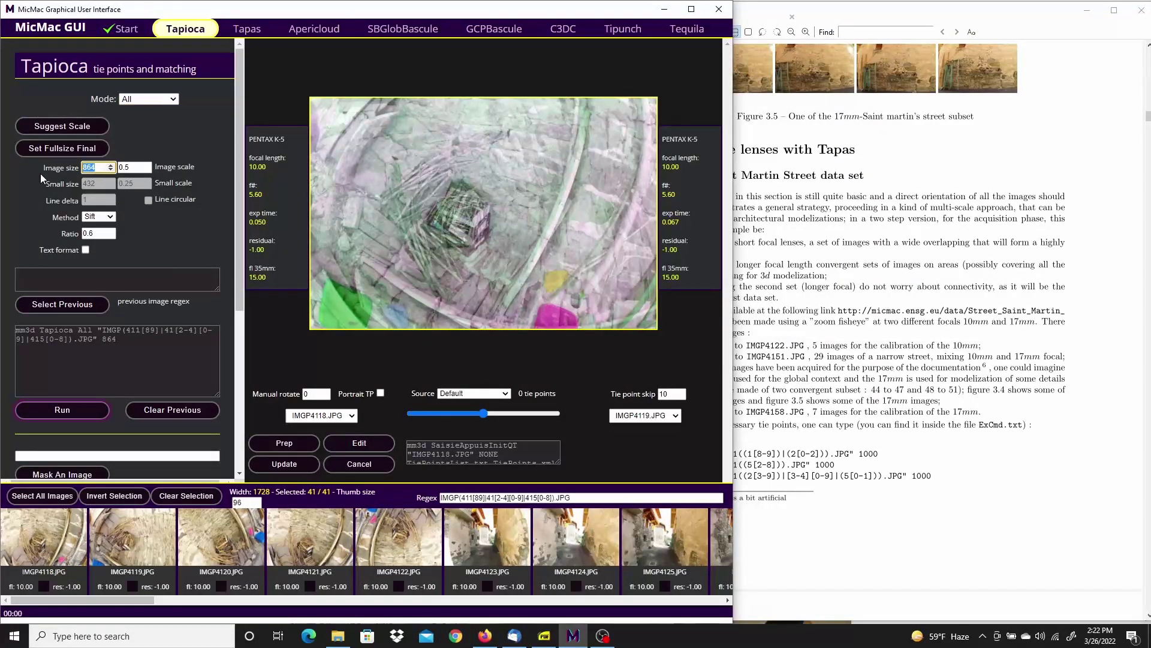
type("1000")
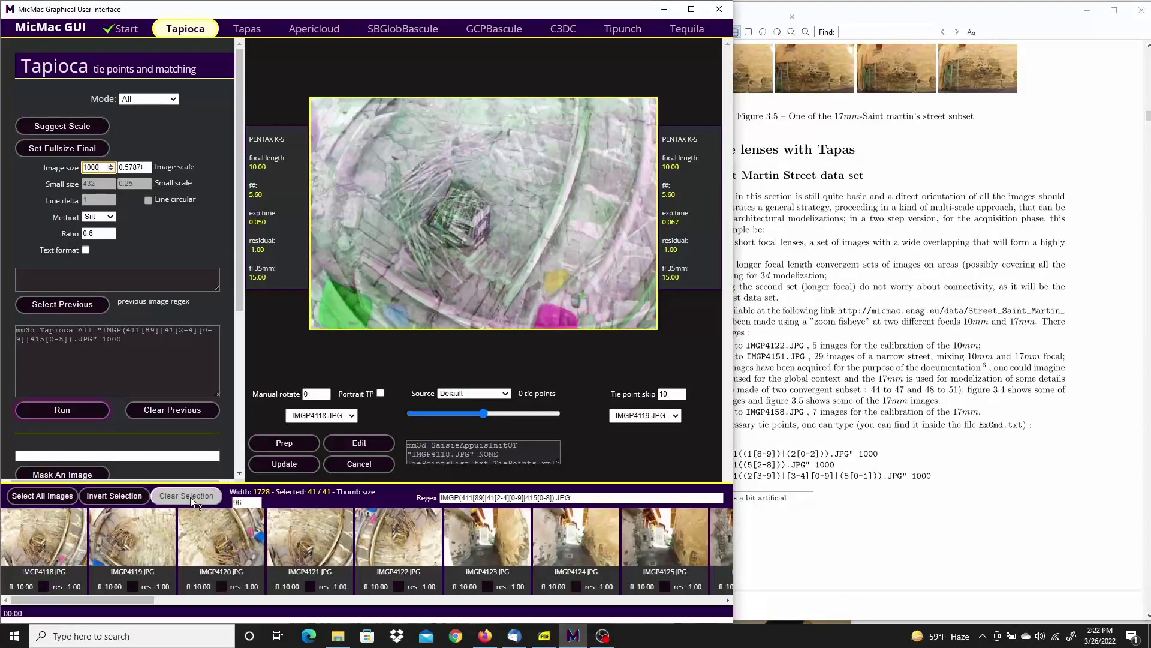
left_click(211, 498)
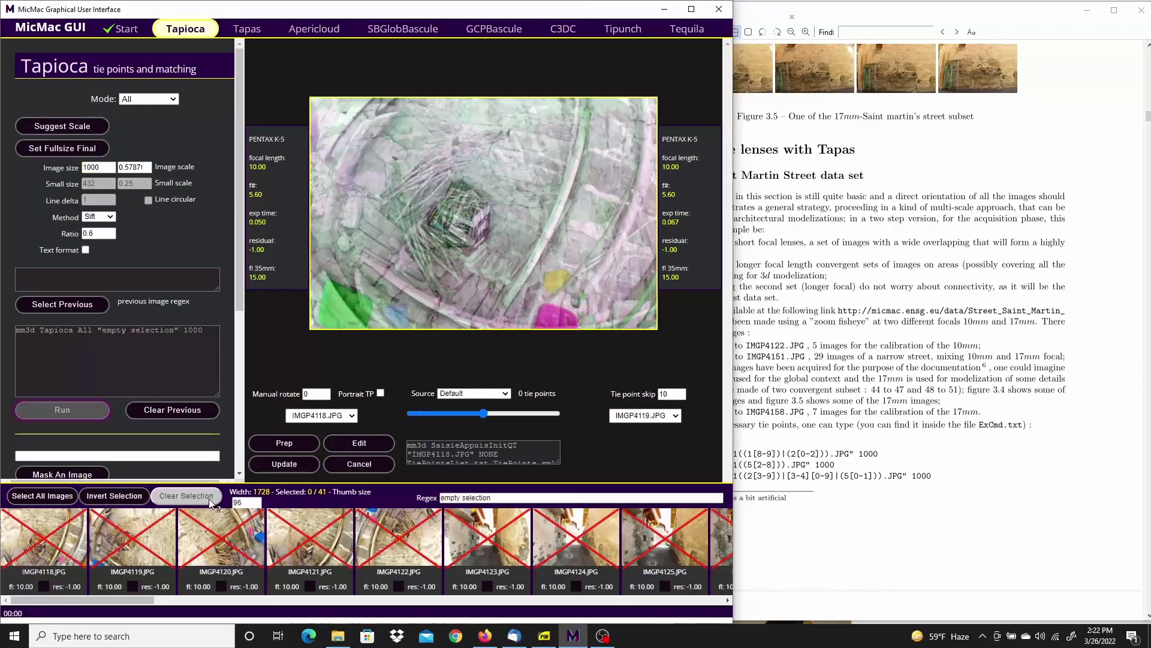
Run Tapioca tie-point matching on the five images IMGP4118 to IMGP4122.
left_click(40, 545)
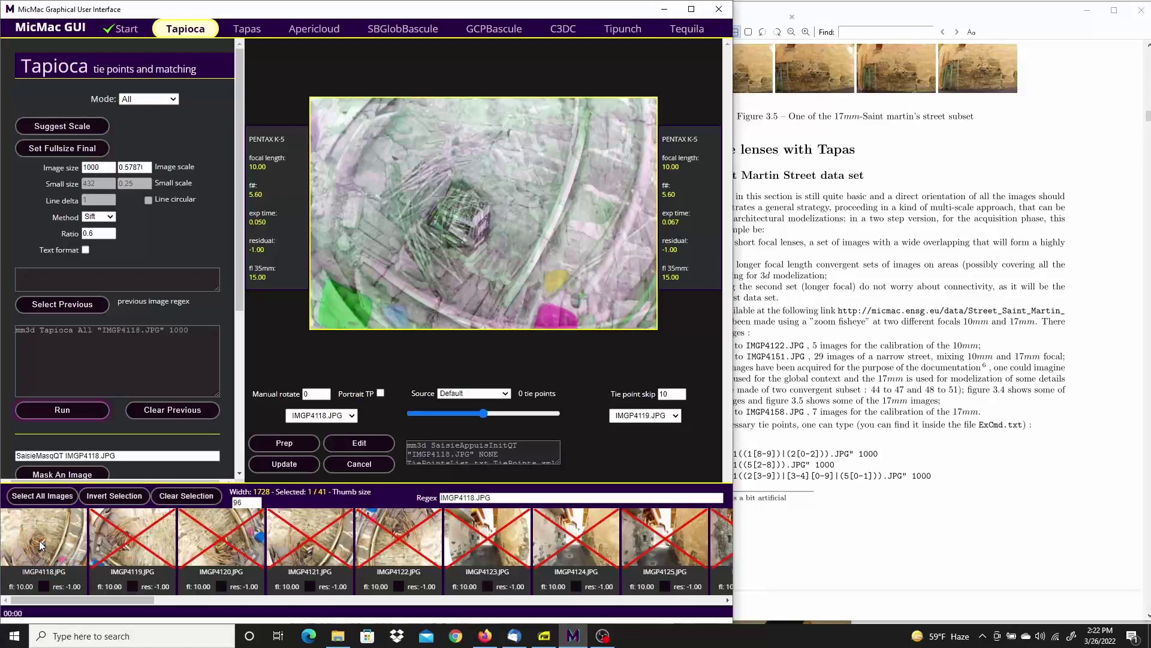
left_click(404, 539, "shift")
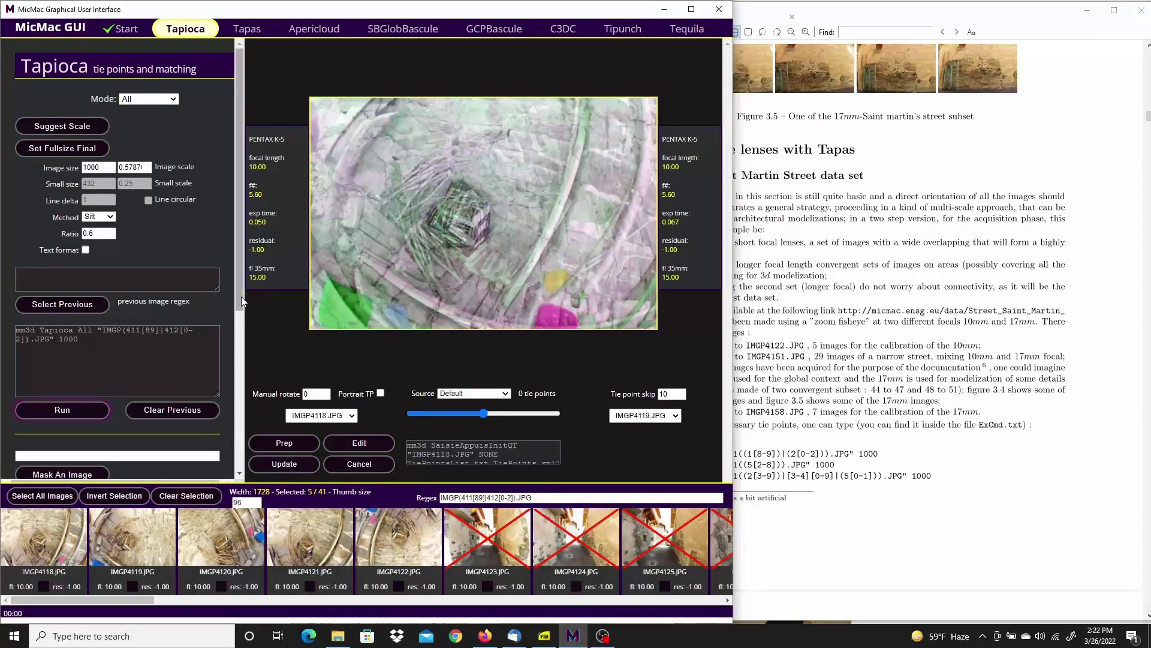
left_click(69, 409)
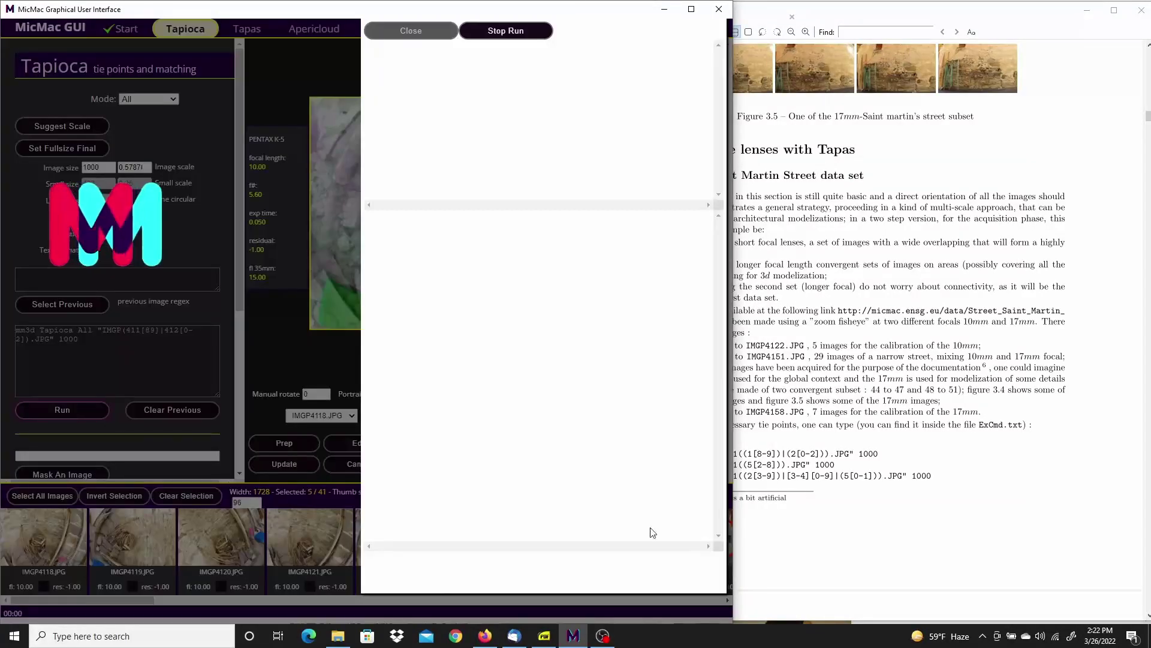
Check the three Tapioca All command lines in the documentation and close the log.
left_click(961, 455)
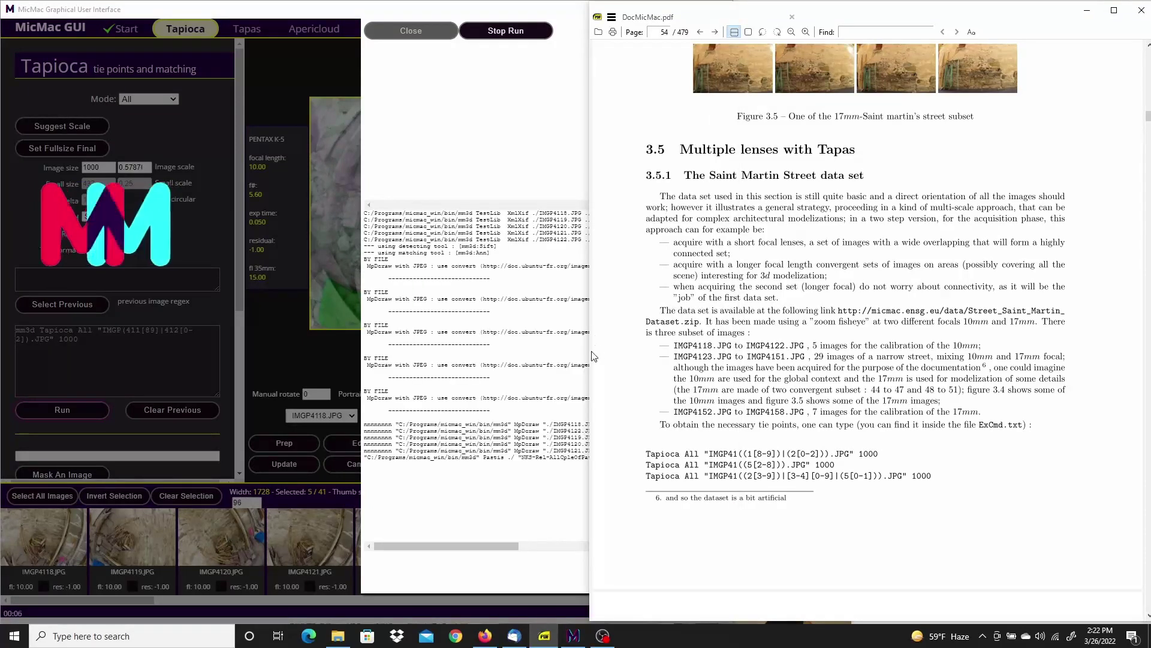
left_click_drag(593, 336, 696, 338)
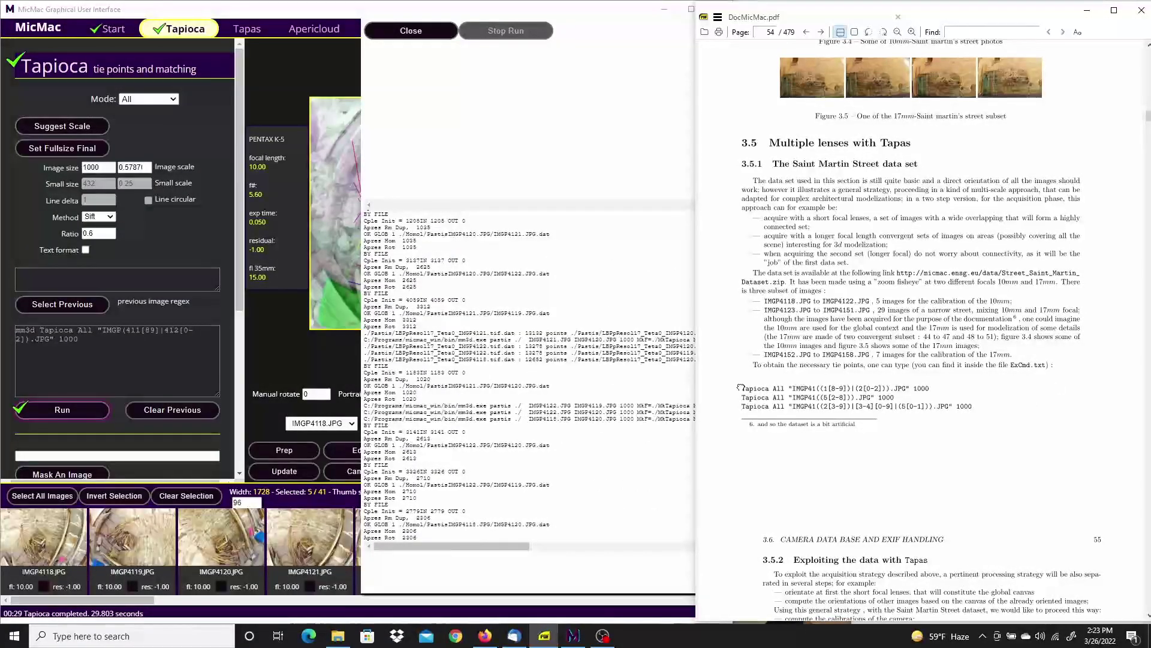
left_click_drag(742, 388, 909, 387)
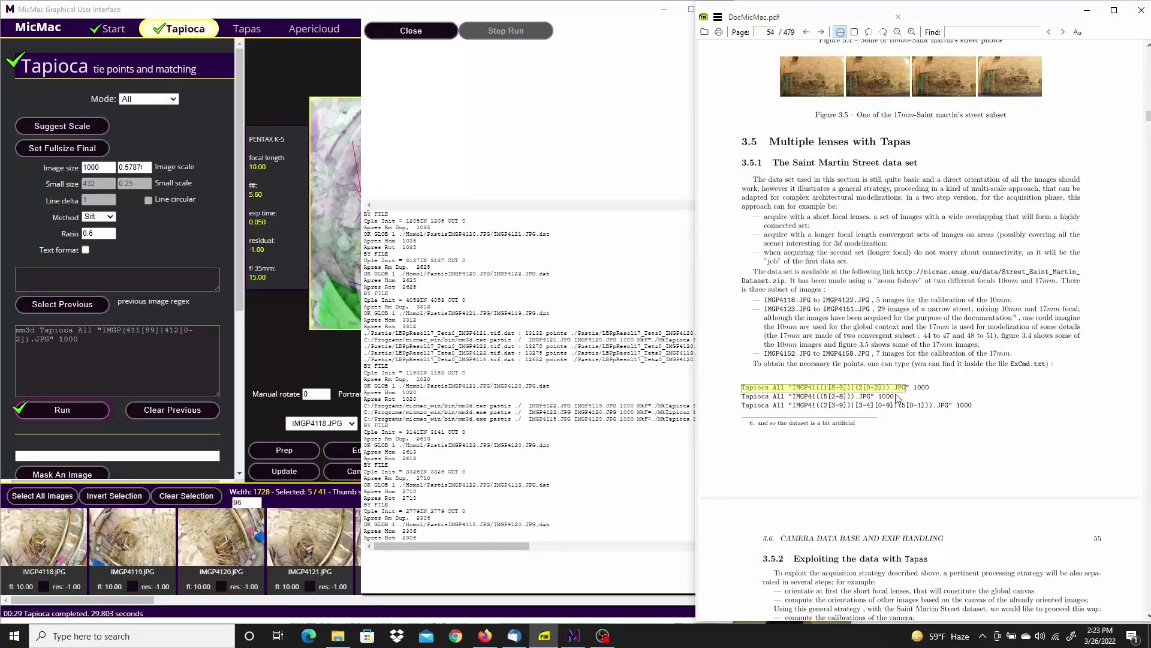
key("ctrl+c")
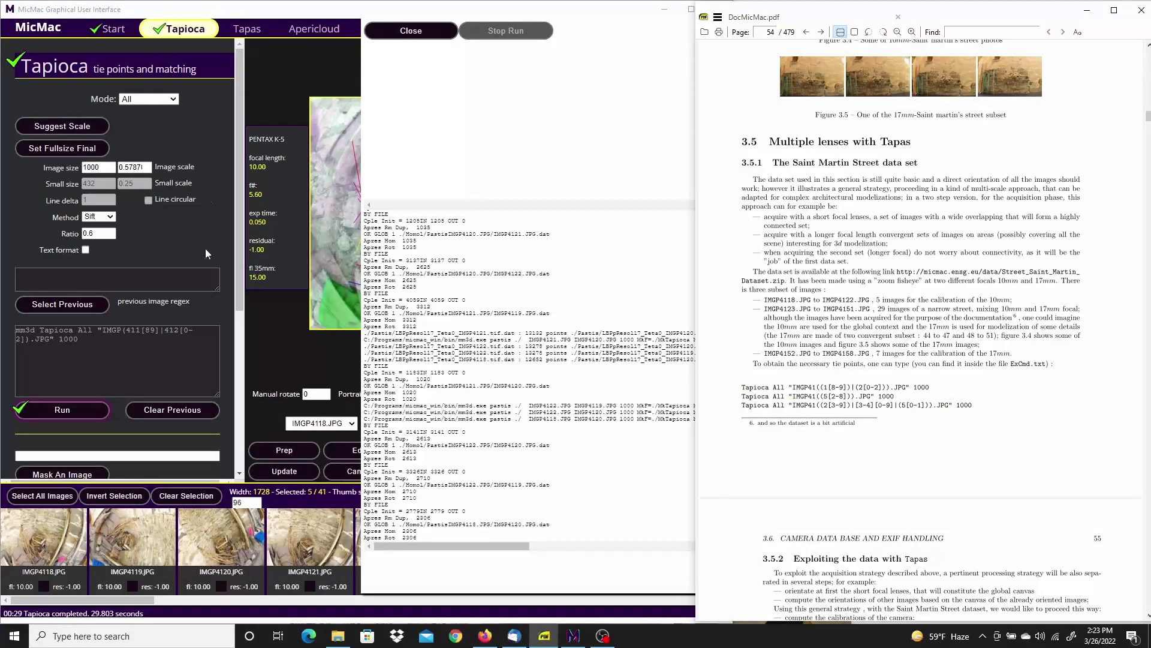
left_click(389, 35)
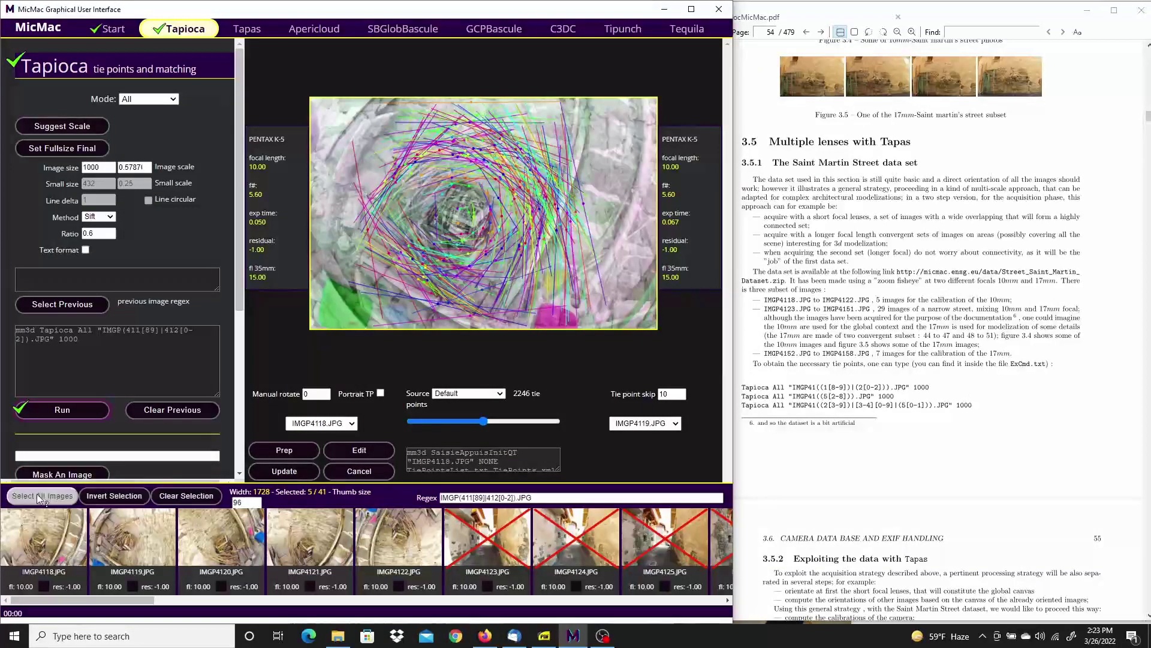
Run Tapioca on the 29 images IMGP4123–IMGP4151, then mark the third Tapioca command in the manual.
left_click(191, 495)
left_click(478, 557)
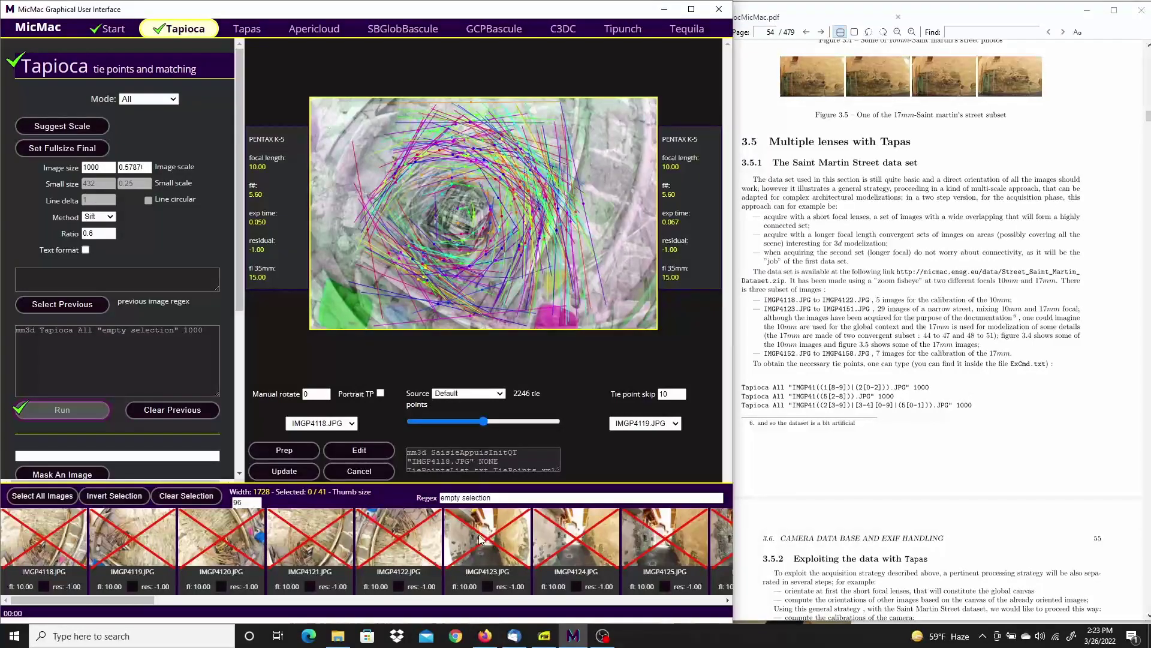
left_click_drag(143, 600, 632, 623)
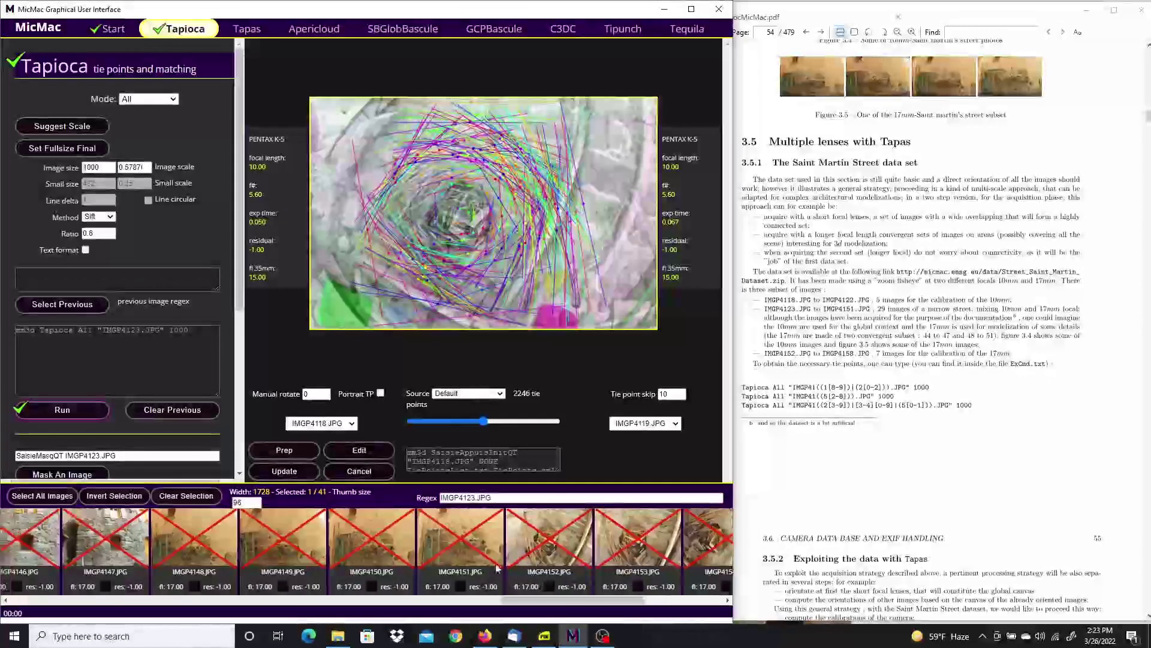
left_click(464, 536, "shift")
left_click_drag(542, 593, 188, 582)
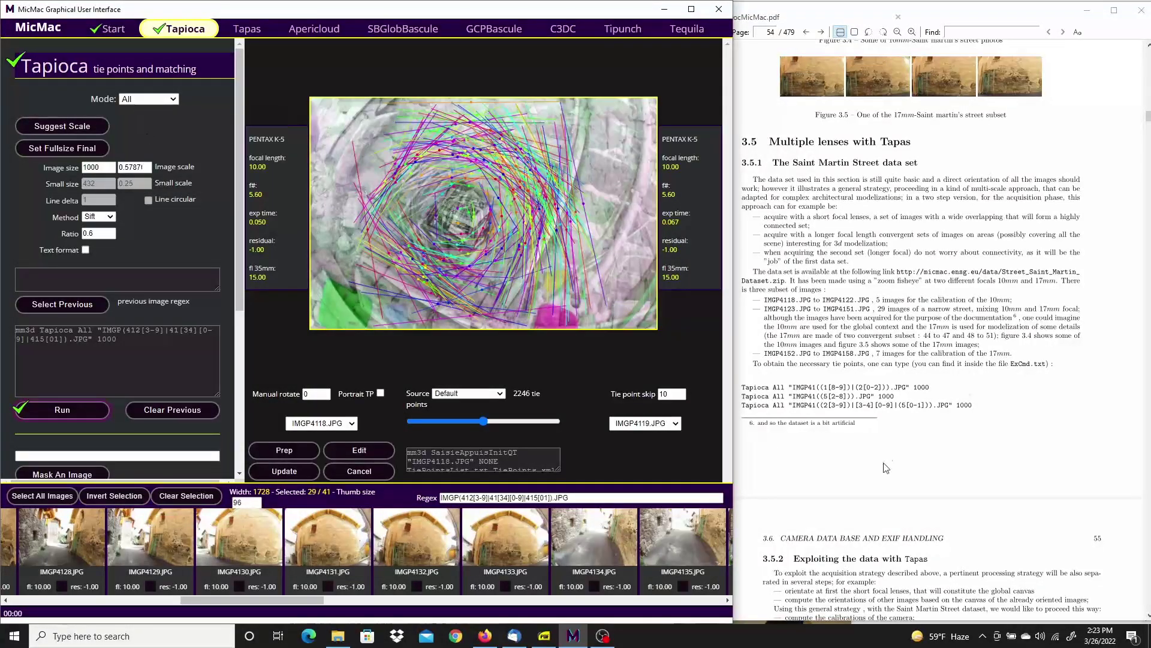
left_click(71, 407)
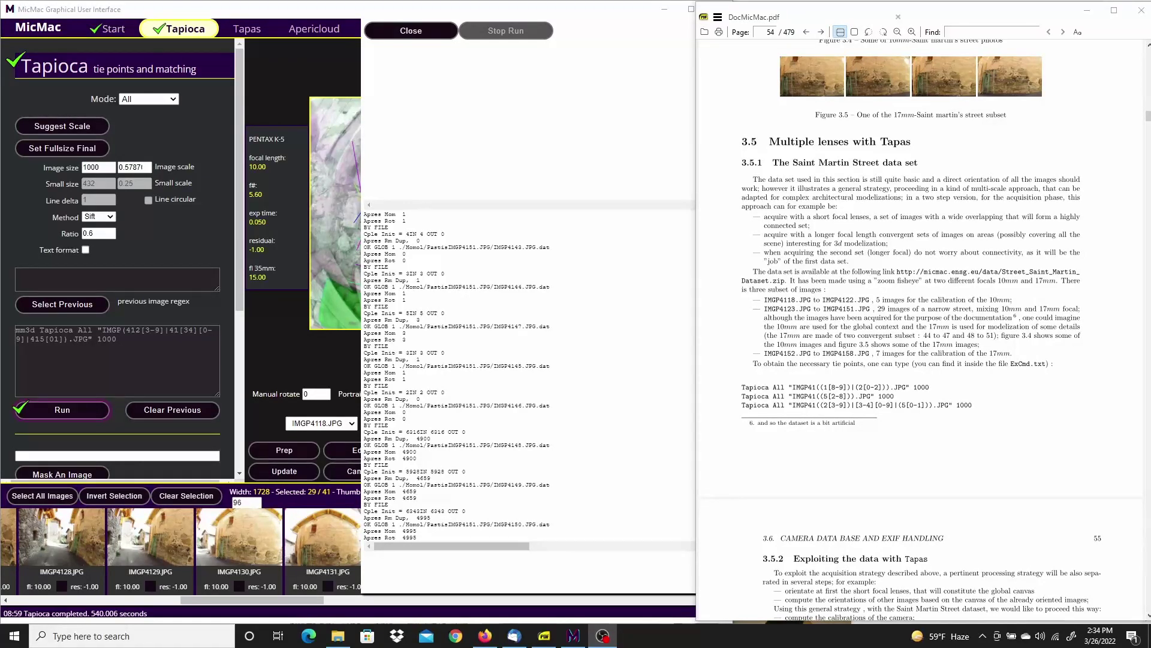
left_click(393, 33)
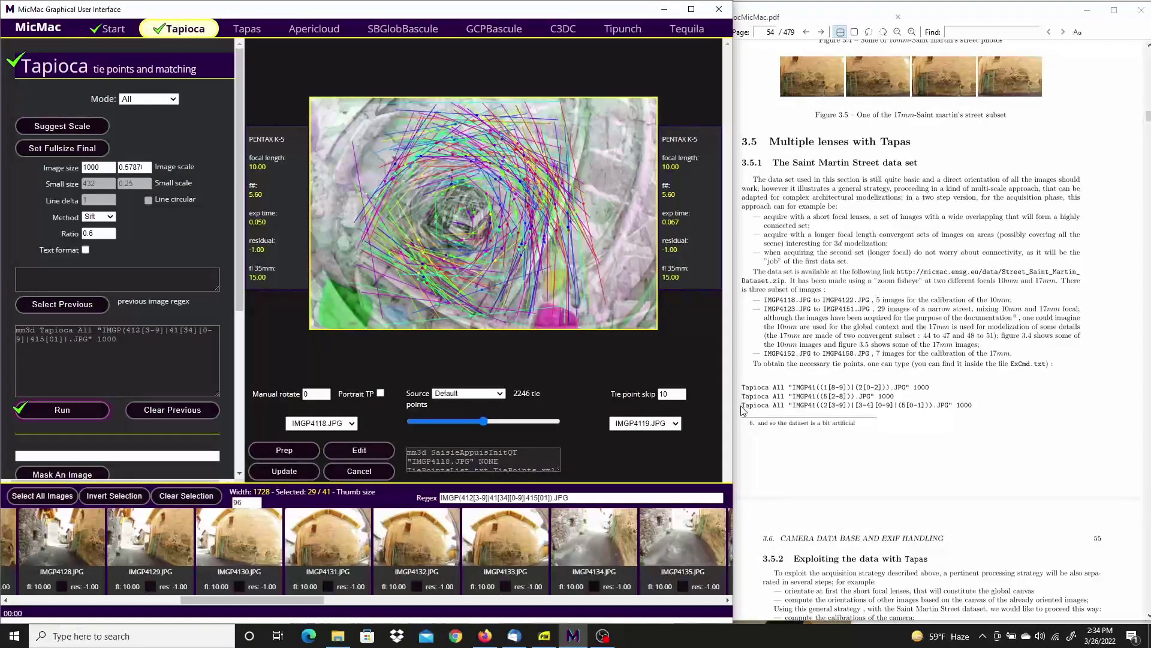
left_click_drag(746, 406, 969, 406)
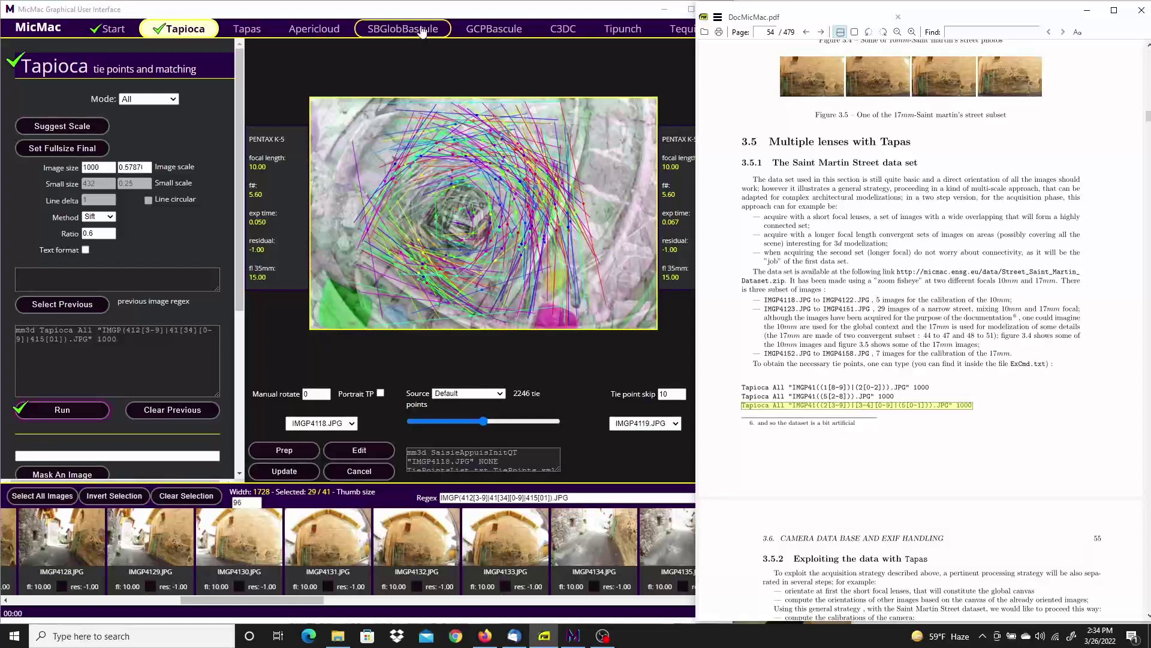
Select the seven images IMGP4152–IMGP4158, run Tapioca on them, and close the log.
left_click(276, 360)
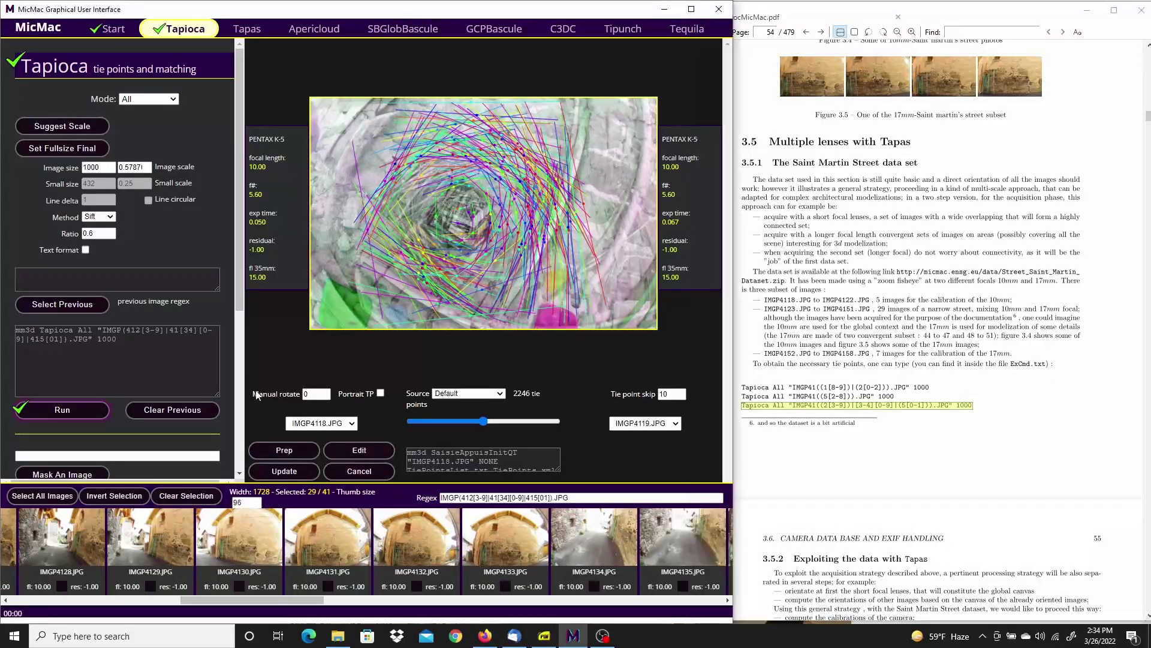
left_click(186, 495)
left_click_drag(239, 600, 651, 601)
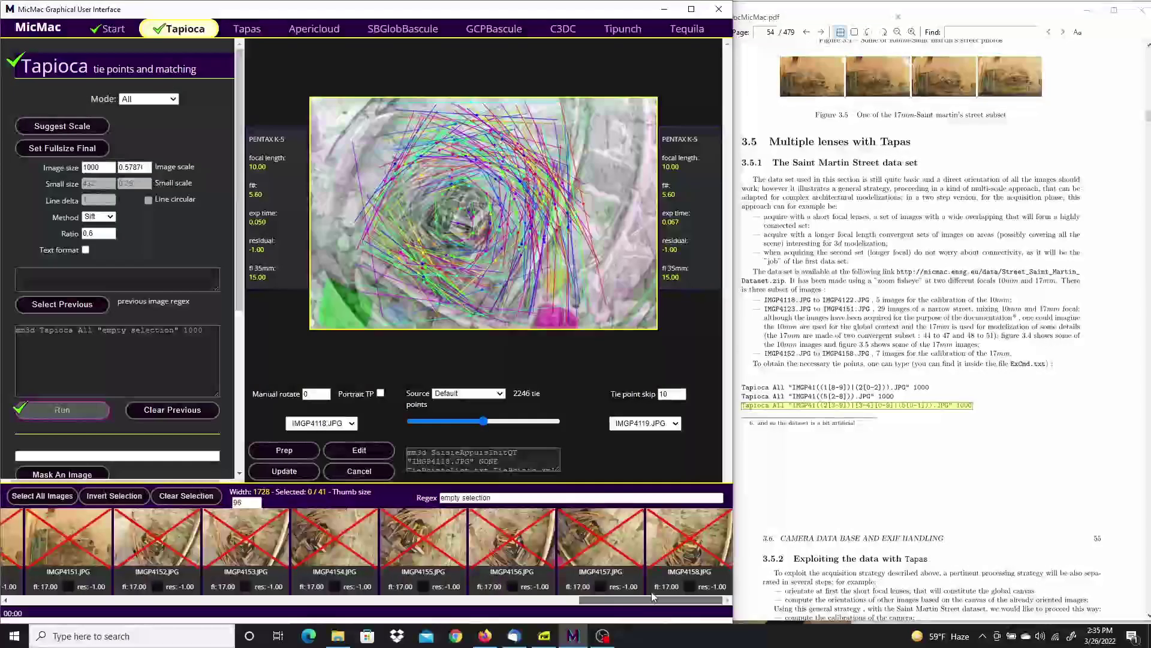
left_click(682, 537)
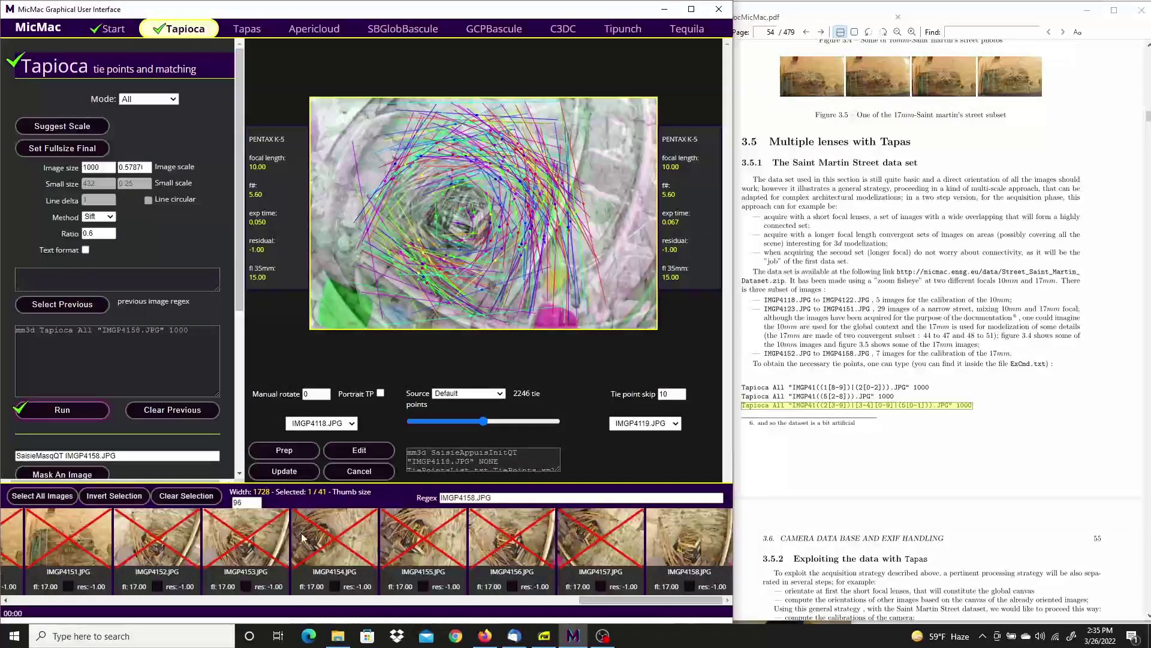
left_click(153, 539, "shift")
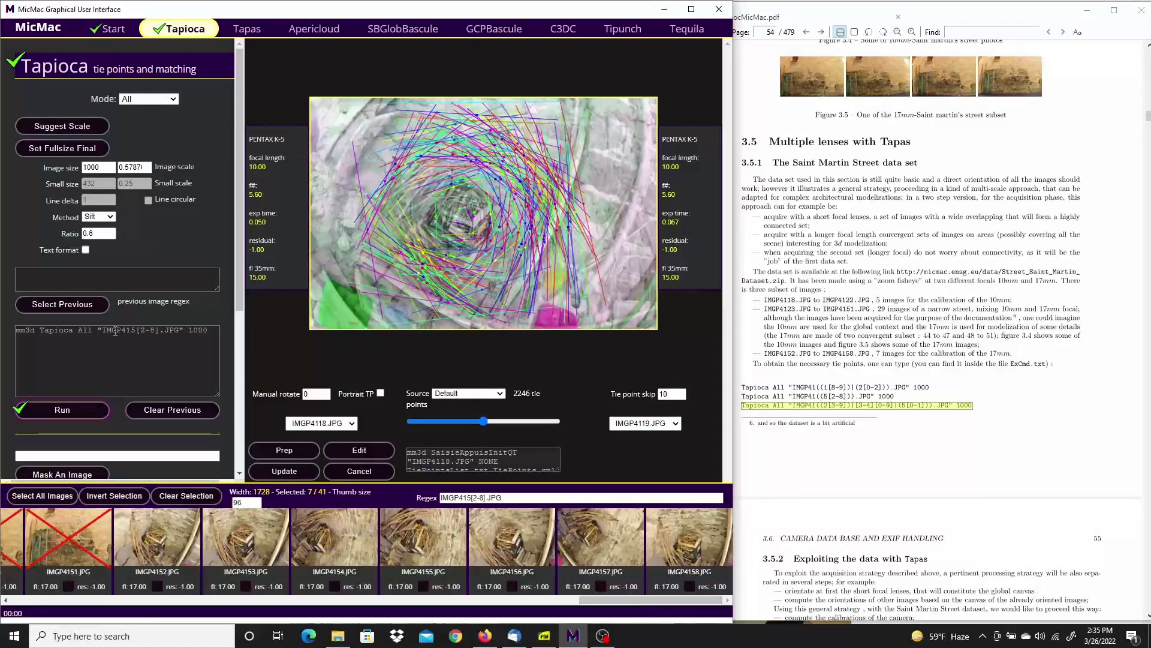
left_click(71, 416)
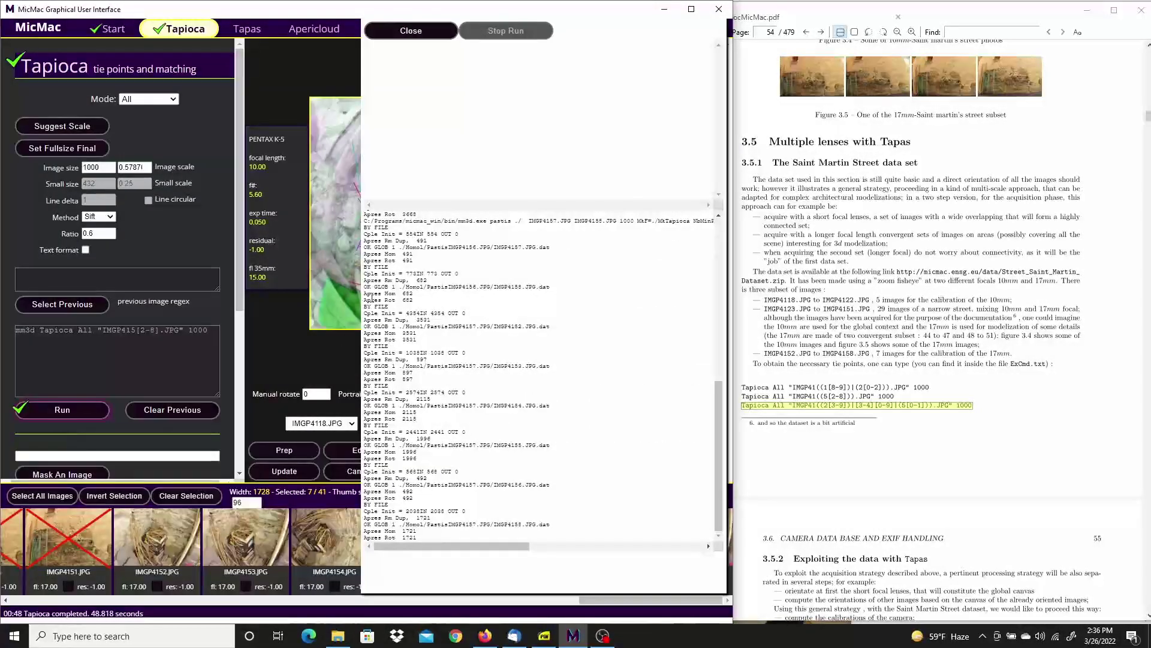
left_click(422, 32)
Switch to Tapas and choose the FishEyeEqui calibration model.
scroll(905, 298, "down", 5)
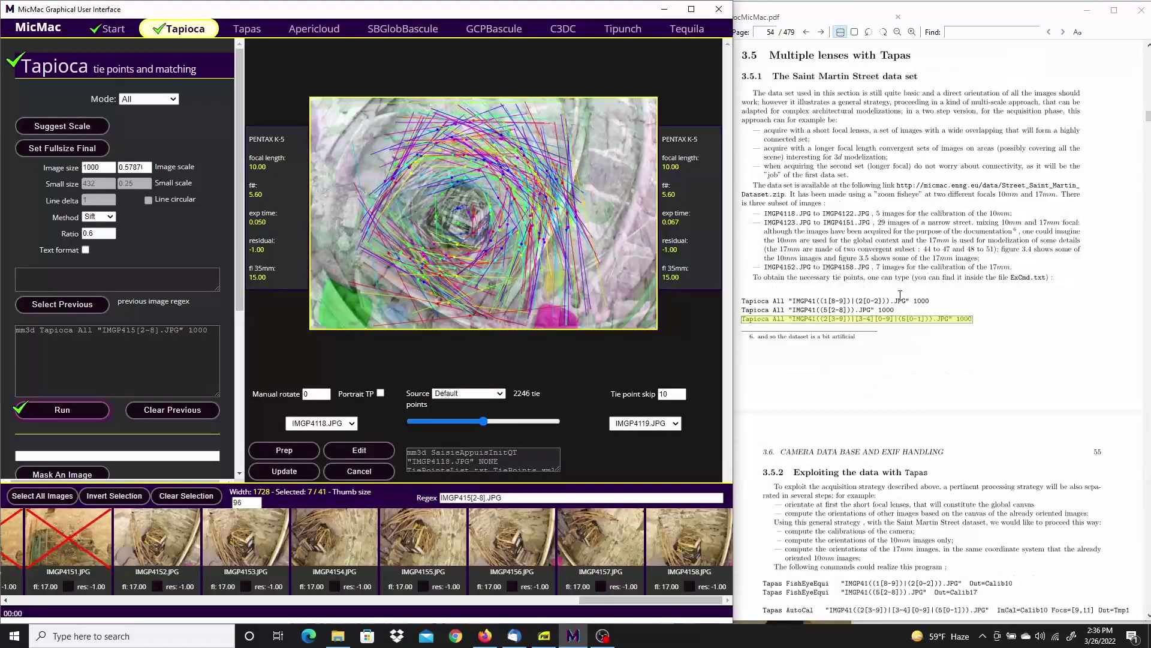
scroll(900, 295, "down", 1)
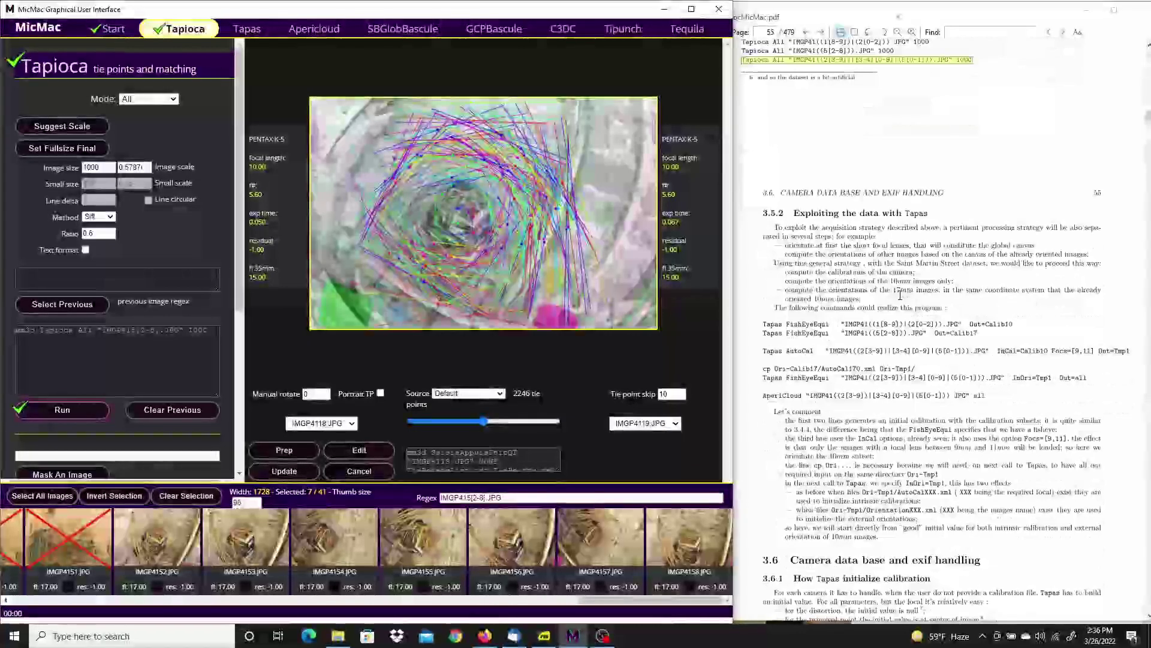
left_click(239, 36)
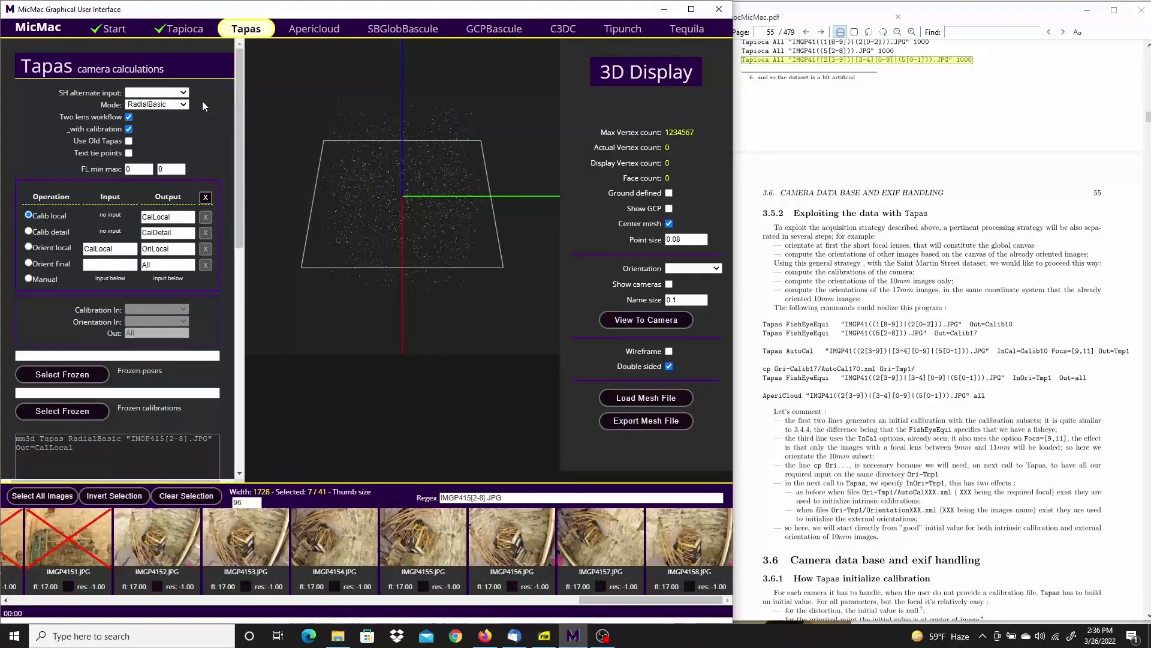
left_click(185, 105)
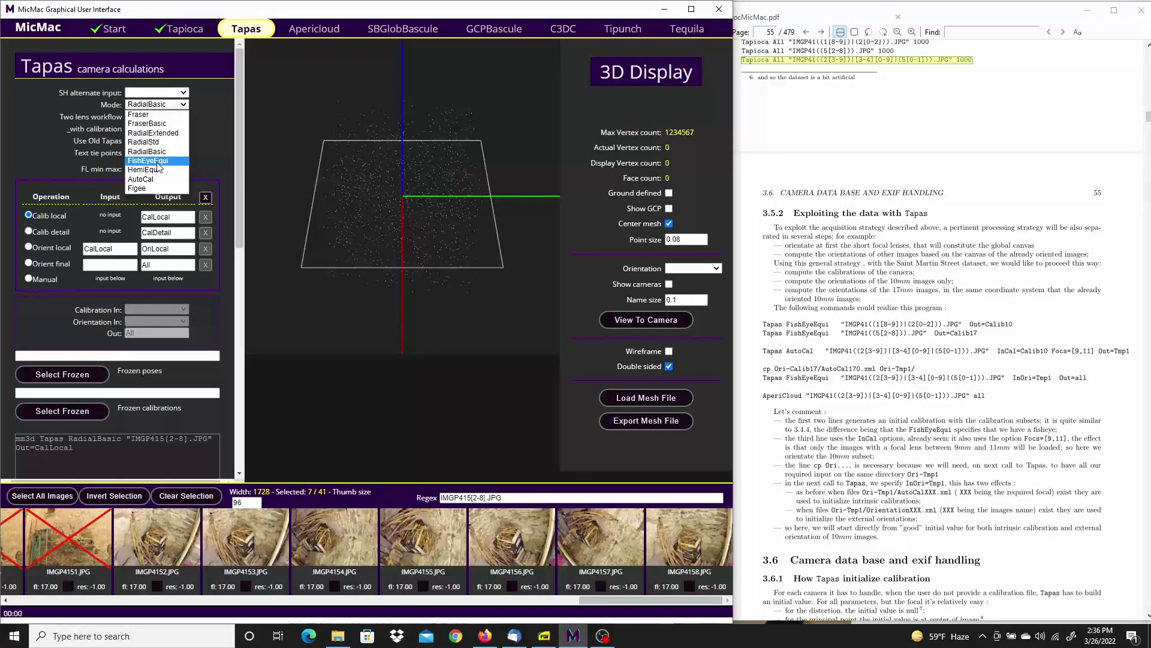
left_click(149, 161)
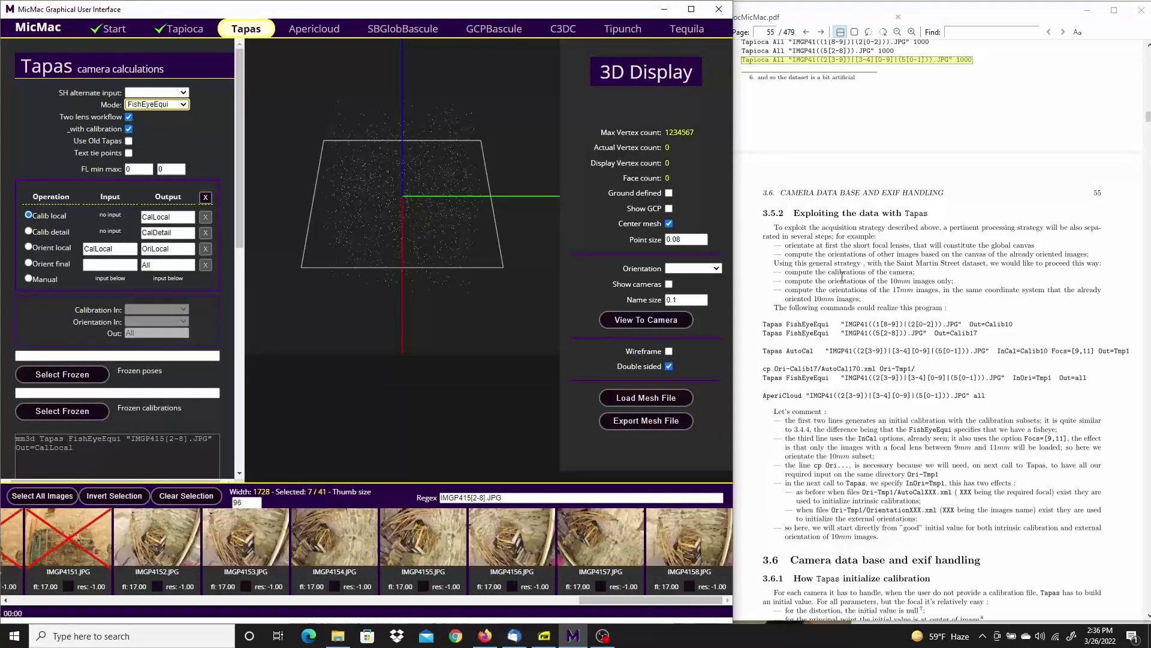
Highlight the Tapas FishEyeEqui Calib10 command in the manual and clear the image selection.
left_click(1017, 327)
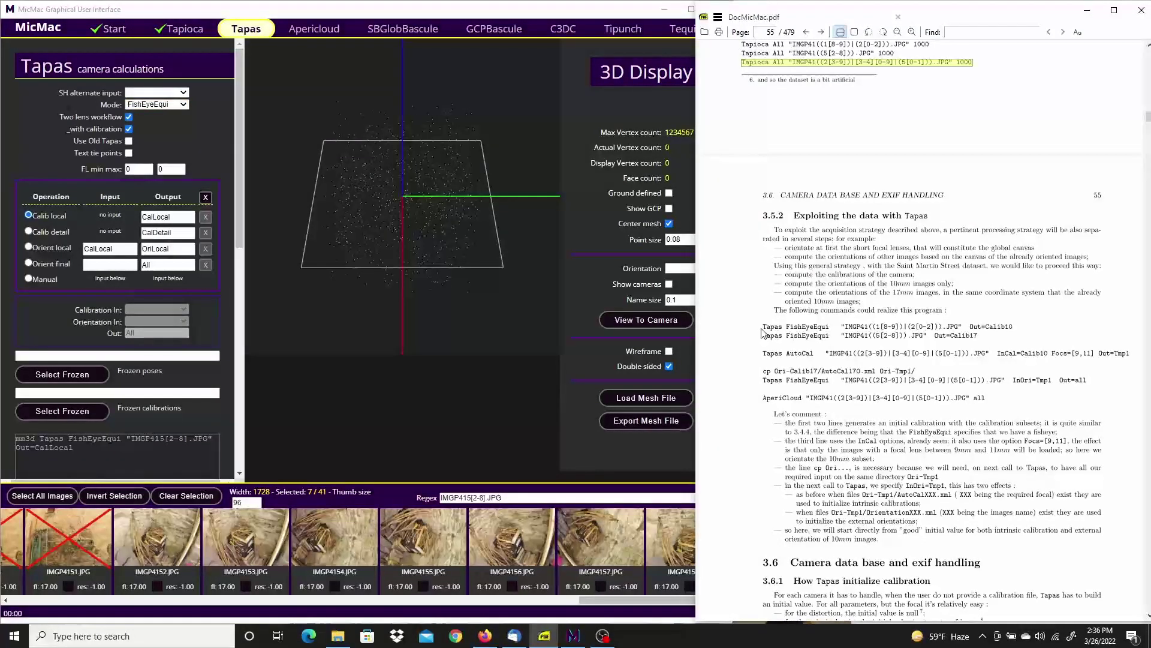
left_click_drag(762, 328, 1014, 323)
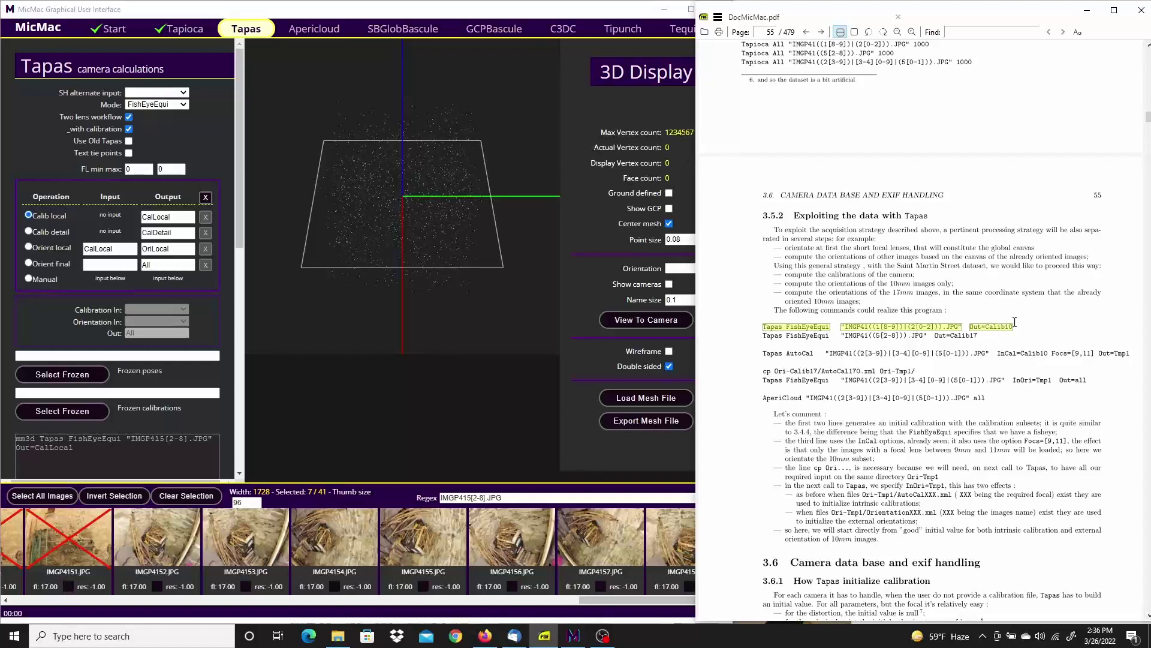
left_click(191, 498)
Run the FishEyeEqui CalLocal calibration on IMGP4118–IMGP4122, then clear the selection.
left_click_drag(623, 605, 1, 613)
left_click(34, 547)
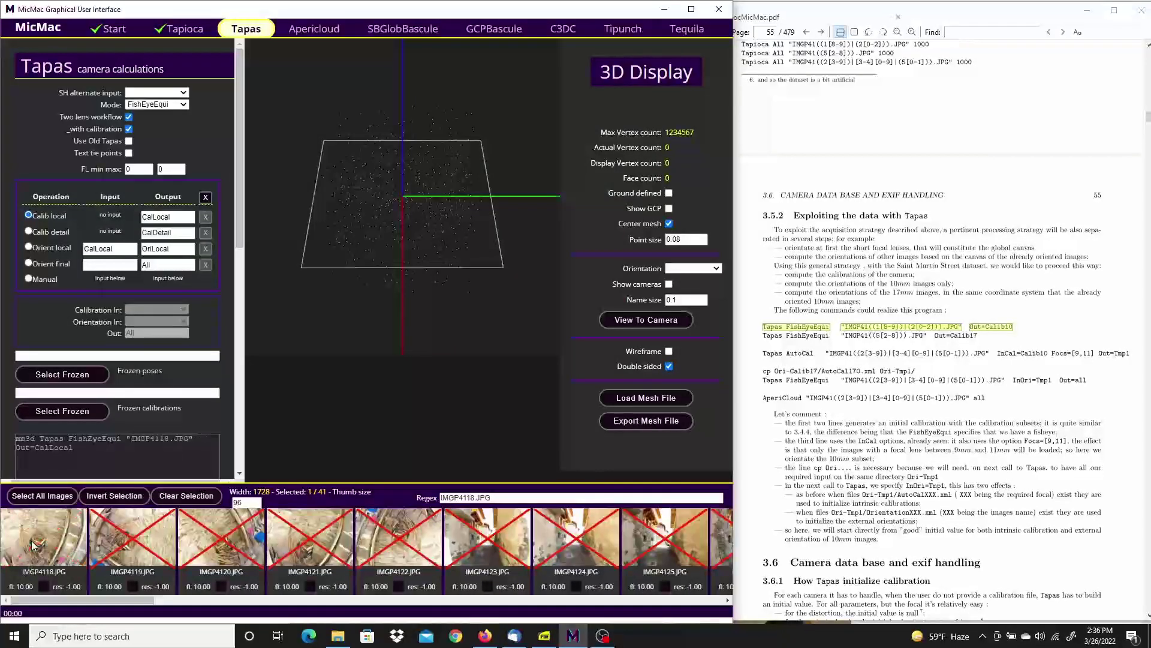
left_click(411, 548, "shift")
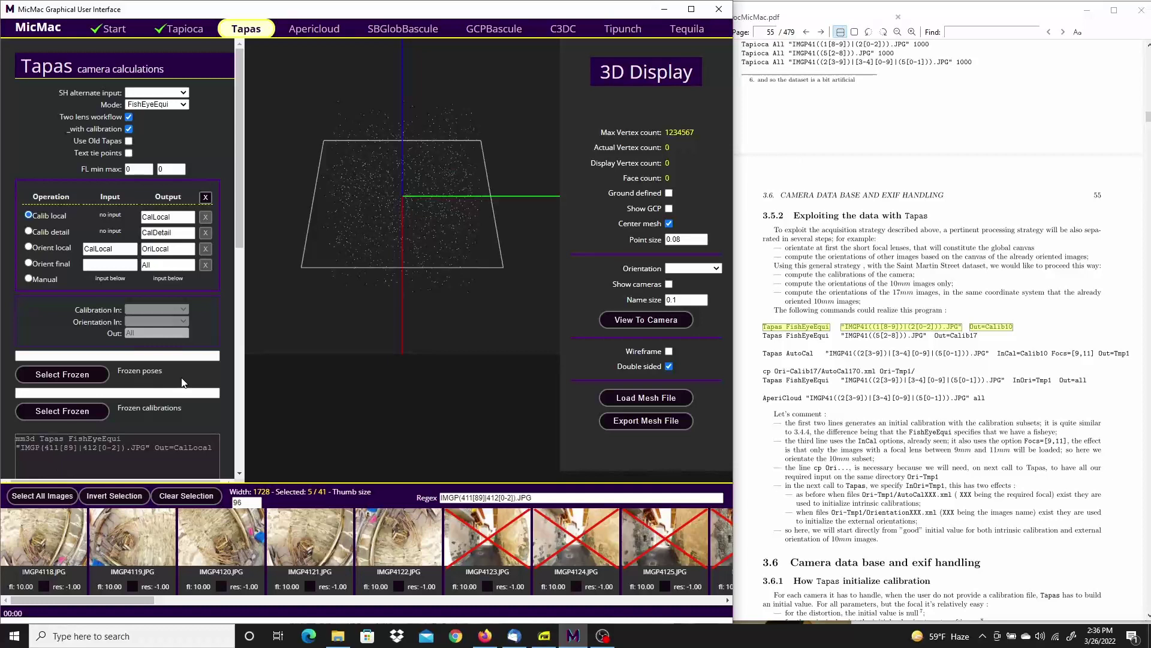
left_click_drag(239, 223, 240, 277)
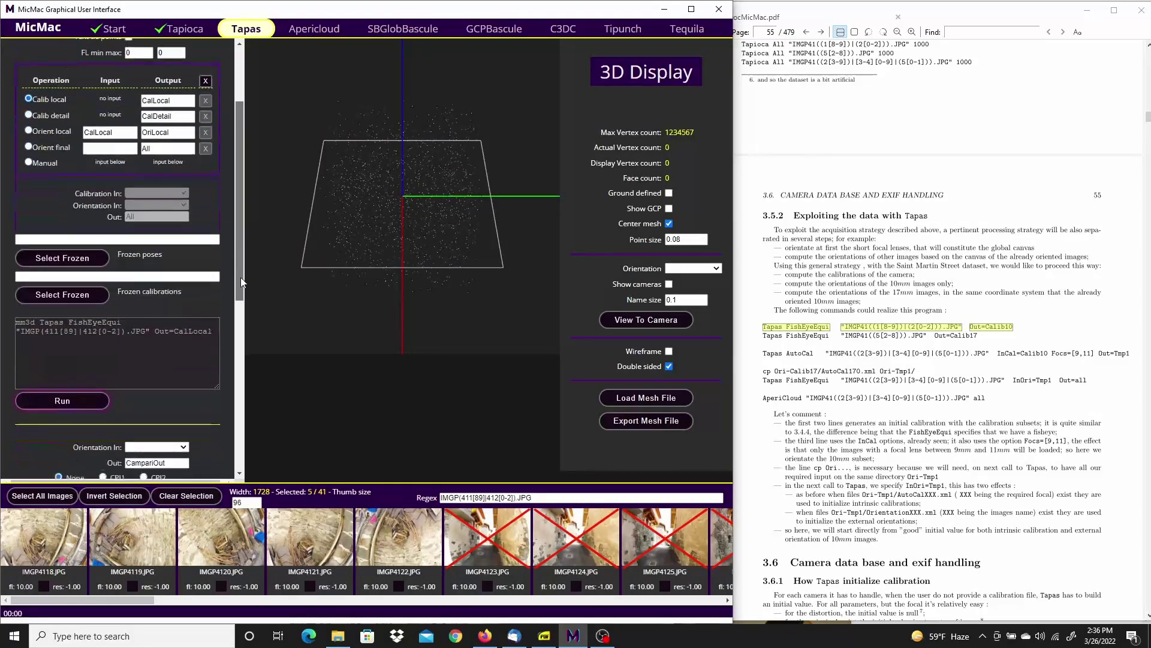
left_click(68, 398)
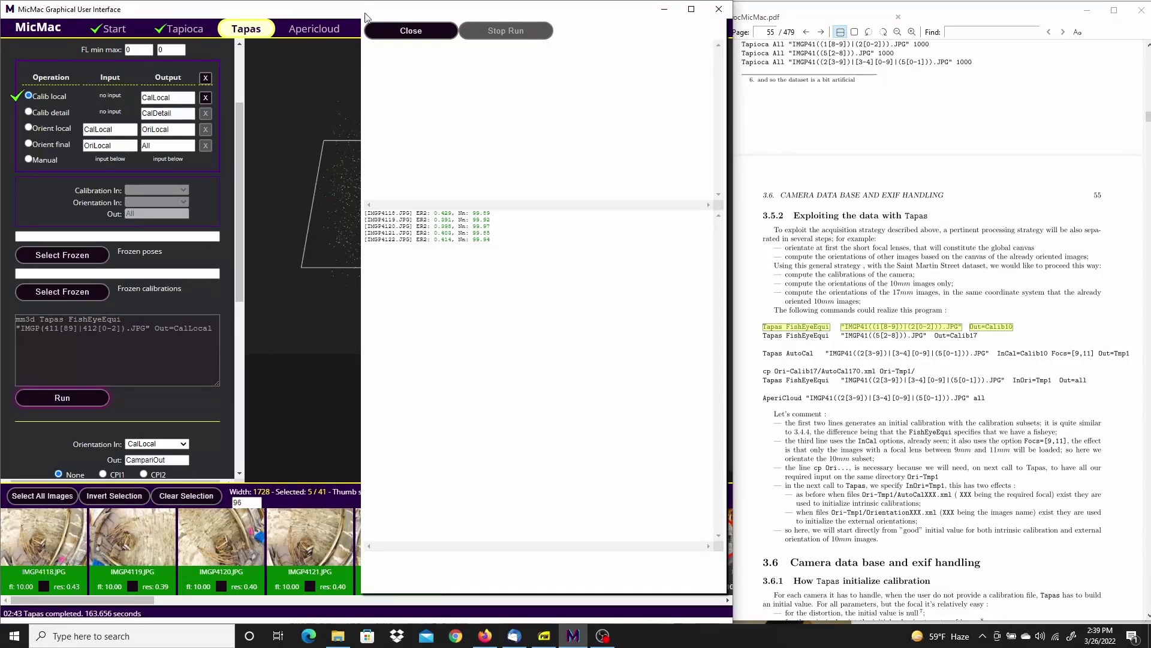
left_click(435, 33)
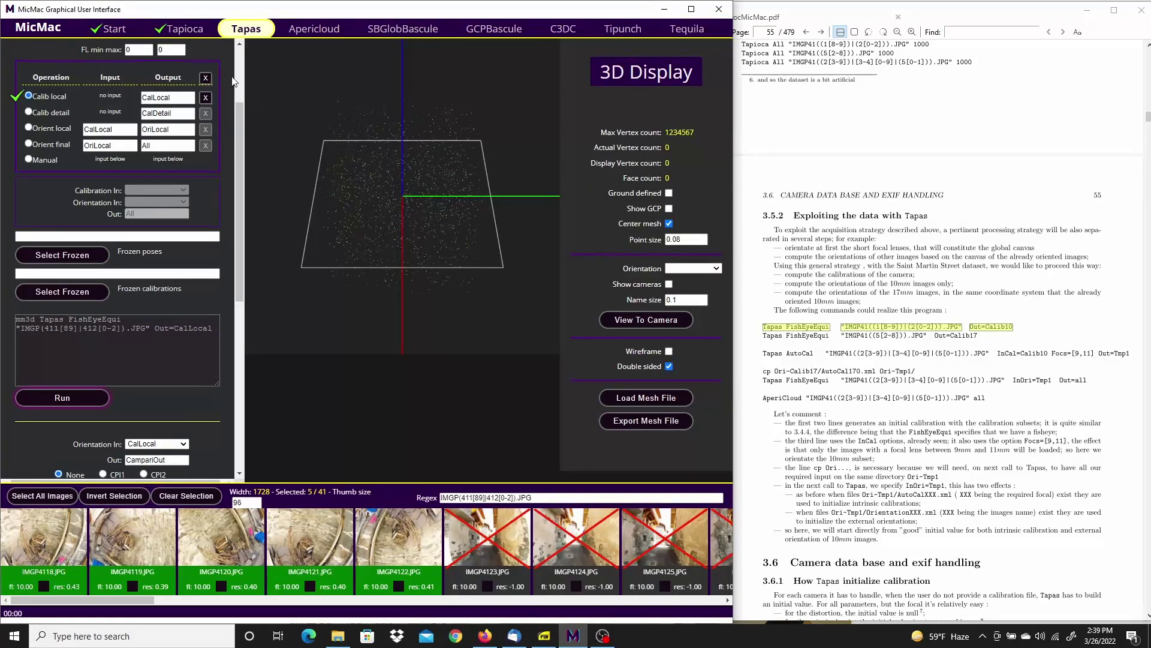
scroll(222, 76, "up", 3)
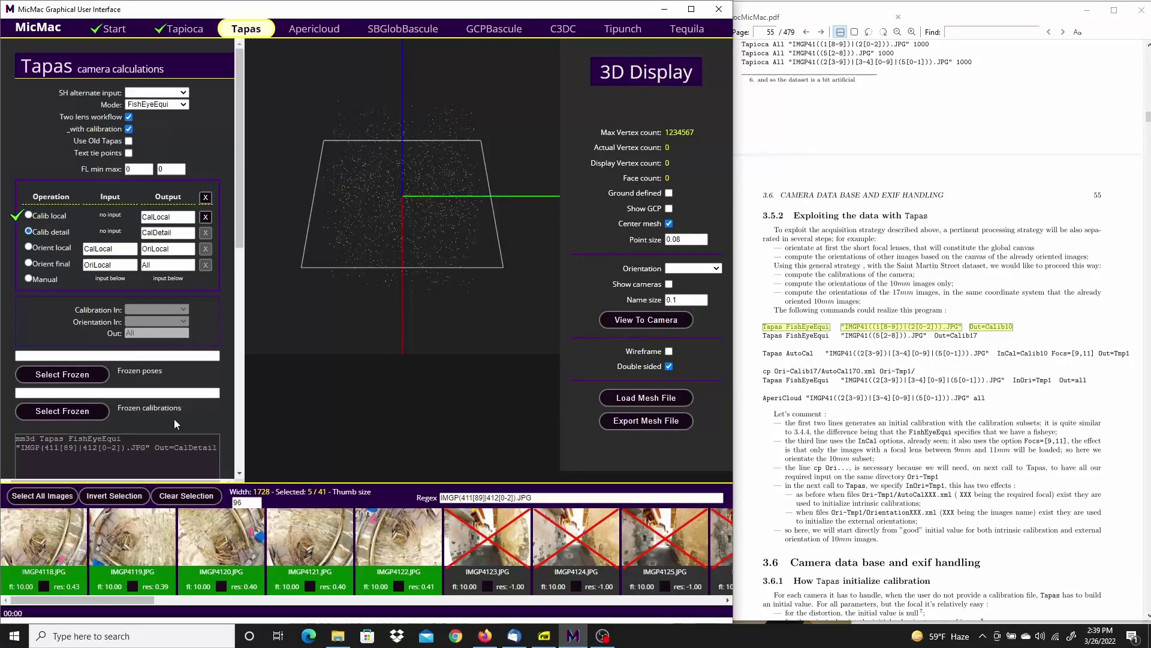
left_click(187, 496)
Run the CalDetail calibration on IMGP4152–IMGP4158 and highlight the Tapas AutoCal command in the manual.
left_click_drag(137, 598, 719, 598)
left_click(681, 544)
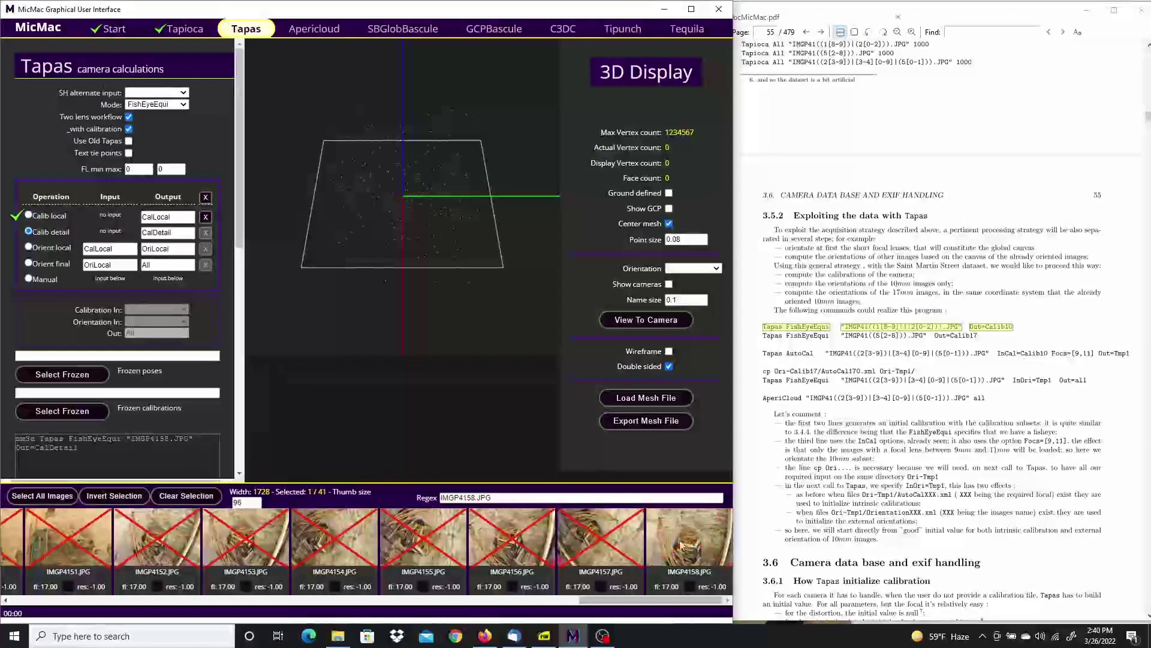
left_click(154, 547, "shift")
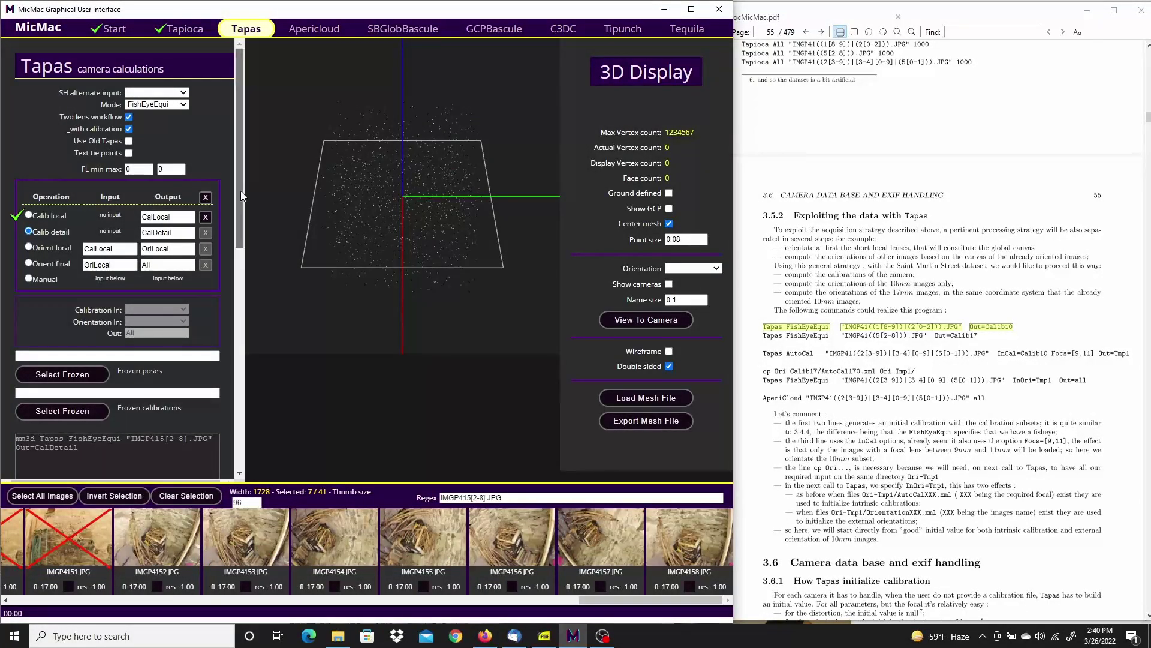
scroll(238, 232, "down", 2)
scroll(238, 232, "down", 3)
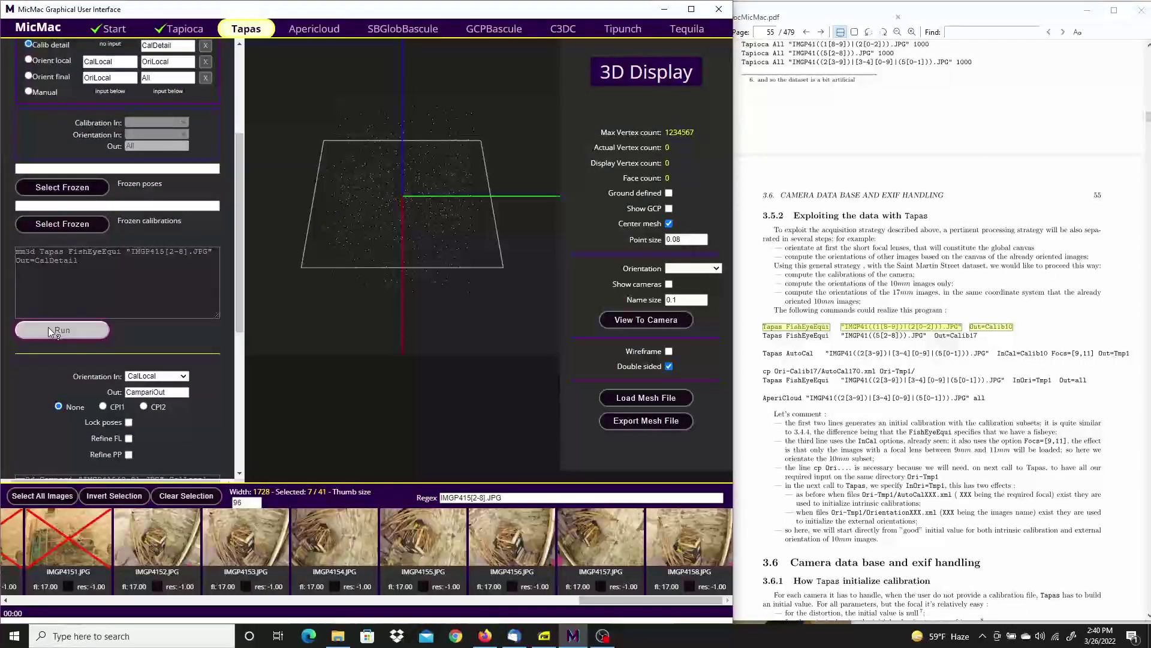
left_click(48, 328)
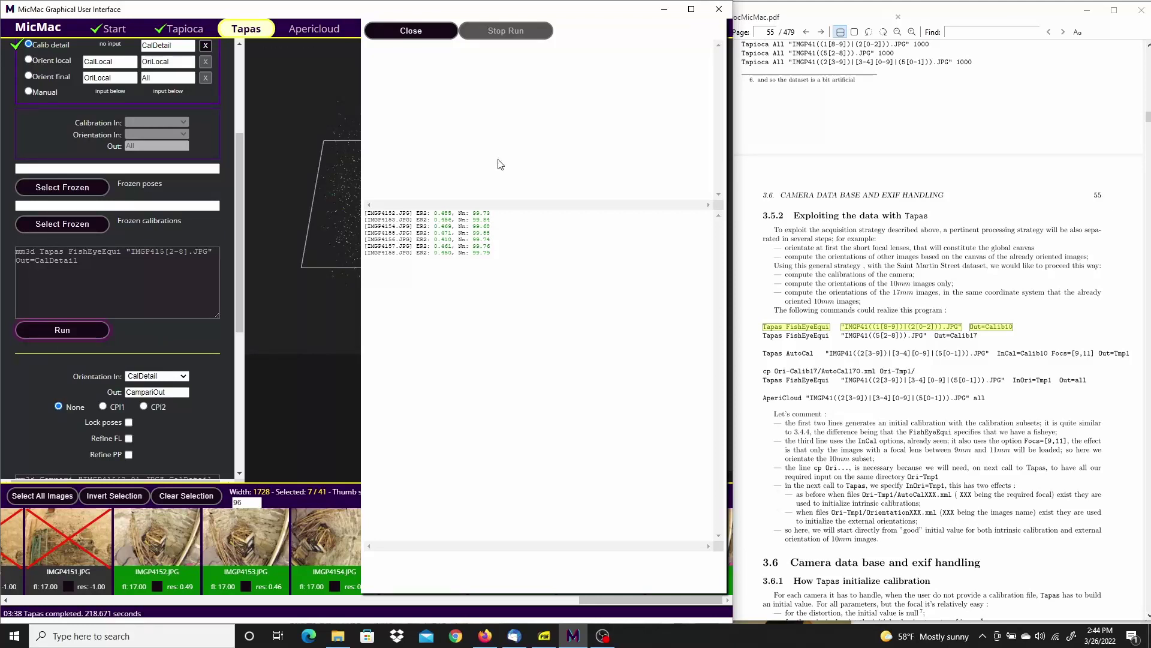
left_click(411, 30)
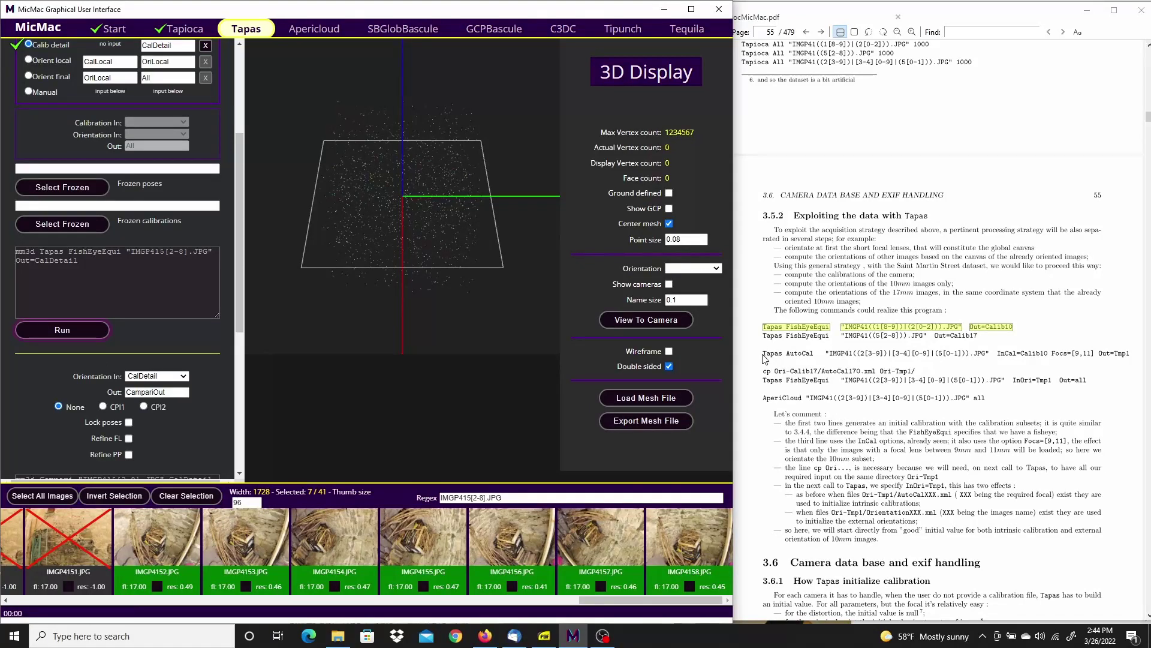
left_click_drag(764, 354, 1123, 355)
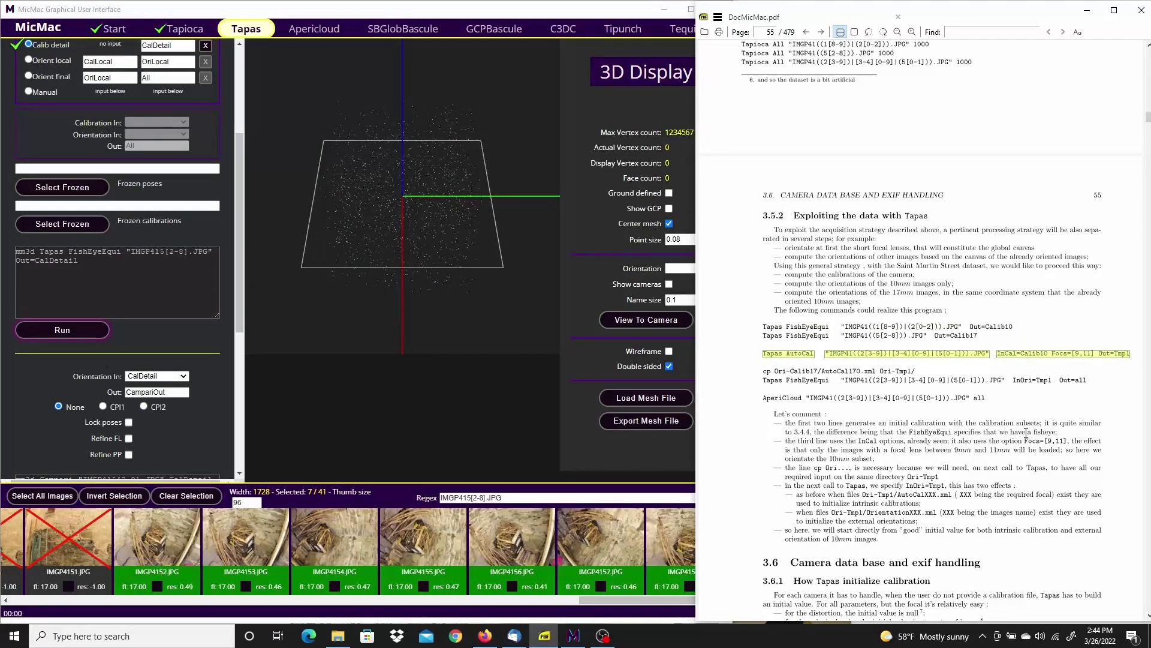
Highlight just the word AutoCal in the manual, then switch Tapas to the Orient local step.
left_click(806, 353)
left_click_drag(785, 354, 819, 355)
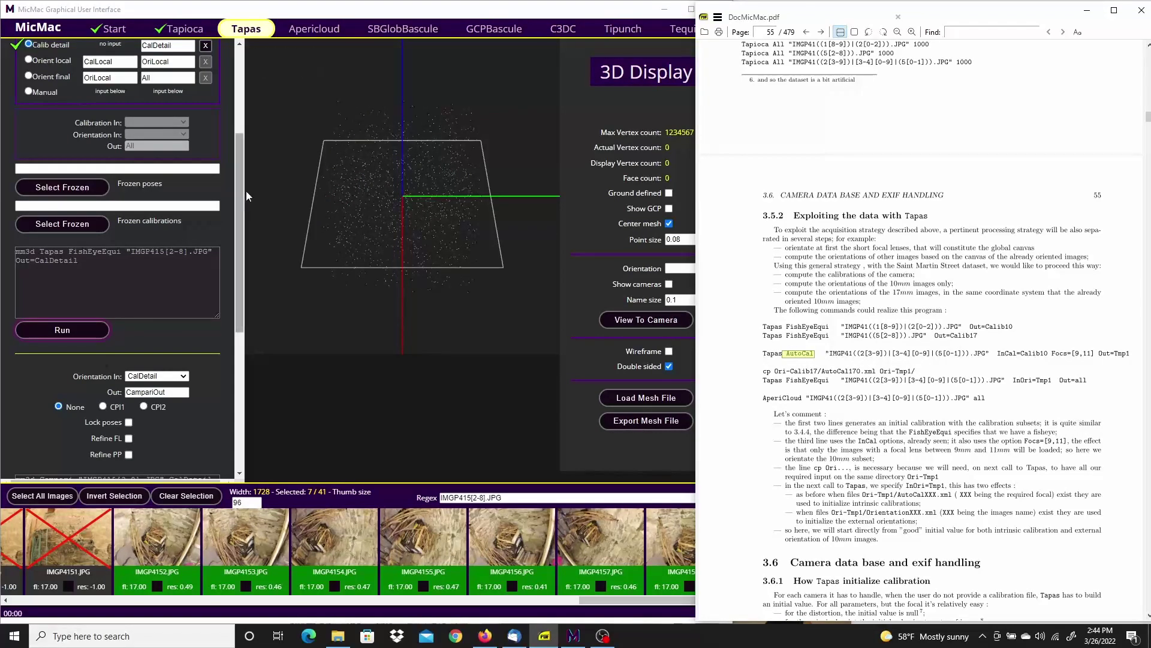
left_click_drag(239, 168, 235, 63)
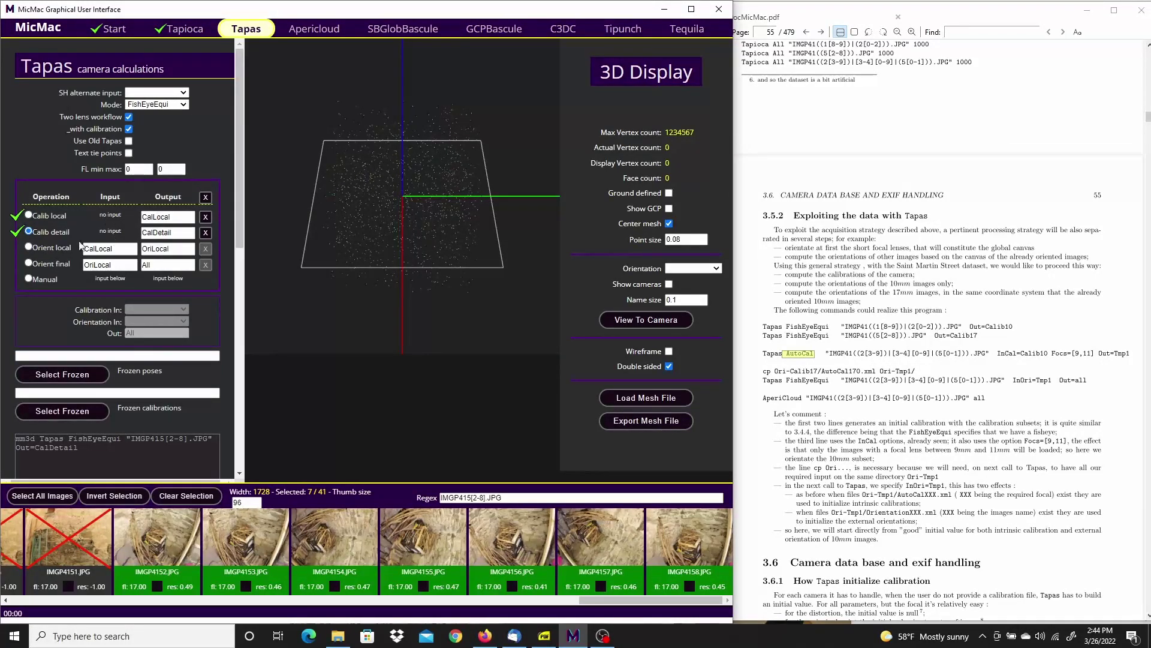
left_click(27, 247)
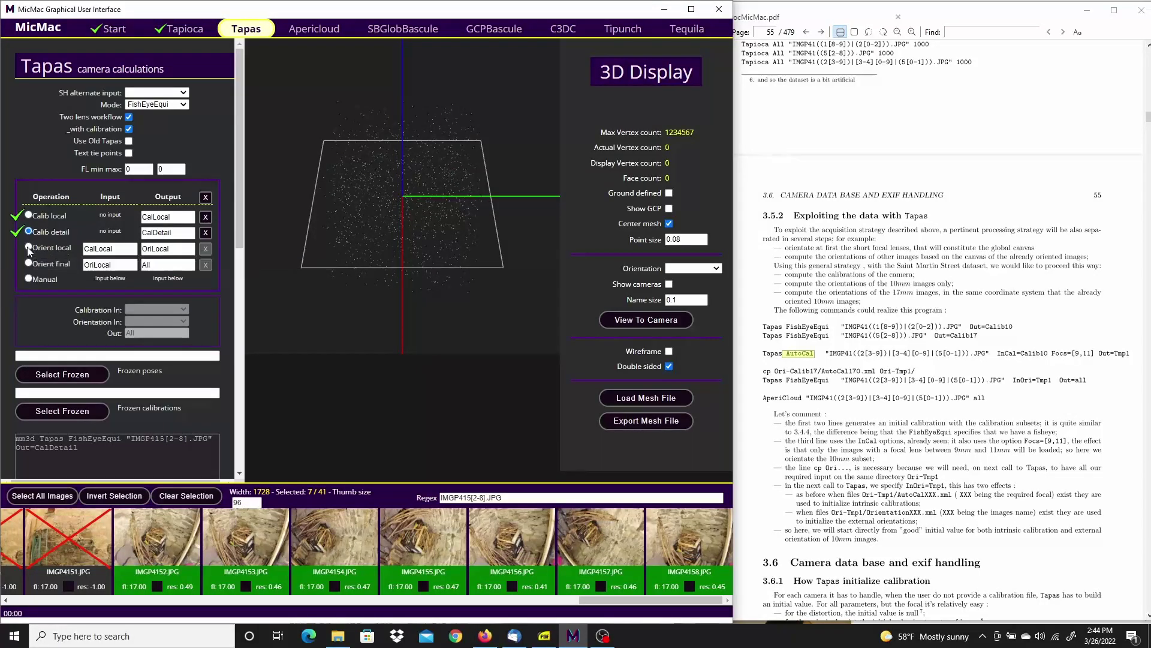
Choose the Figee calibration model and set the maximum focal length to 11.
left_click(183, 105)
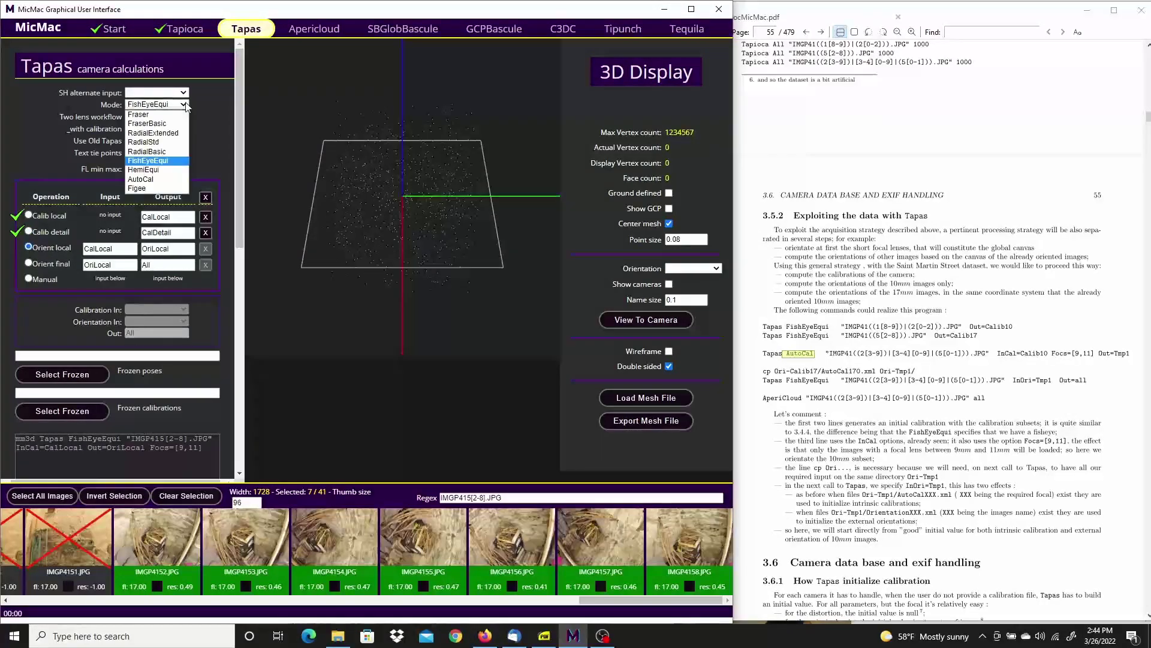
left_click(142, 189)
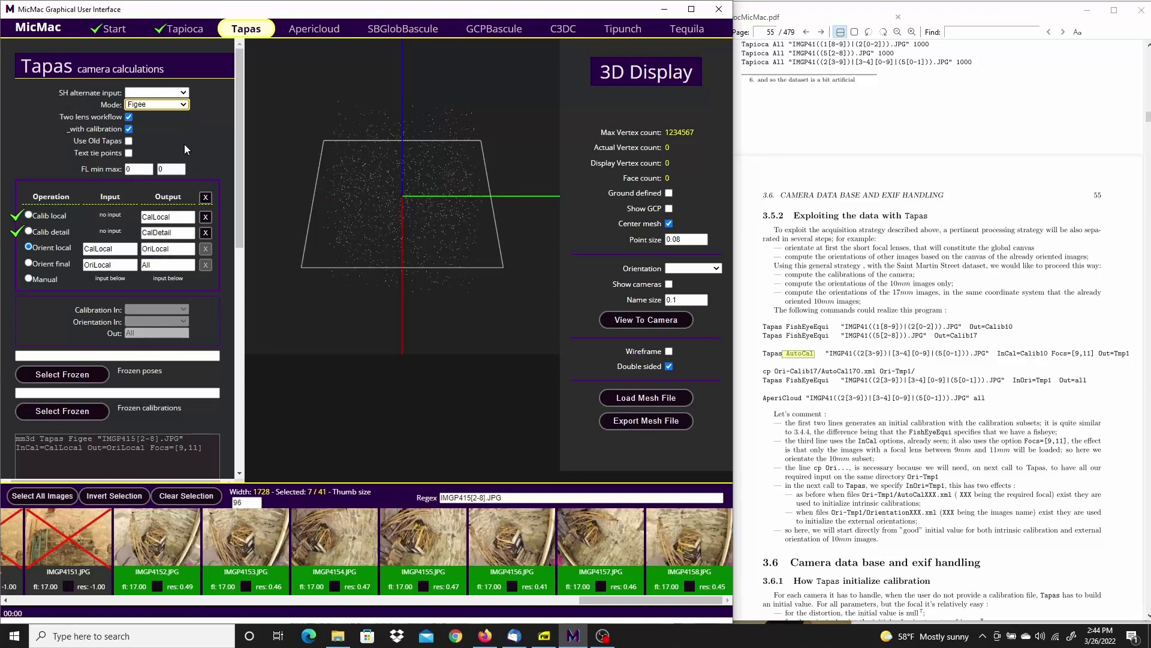
left_click(136, 170)
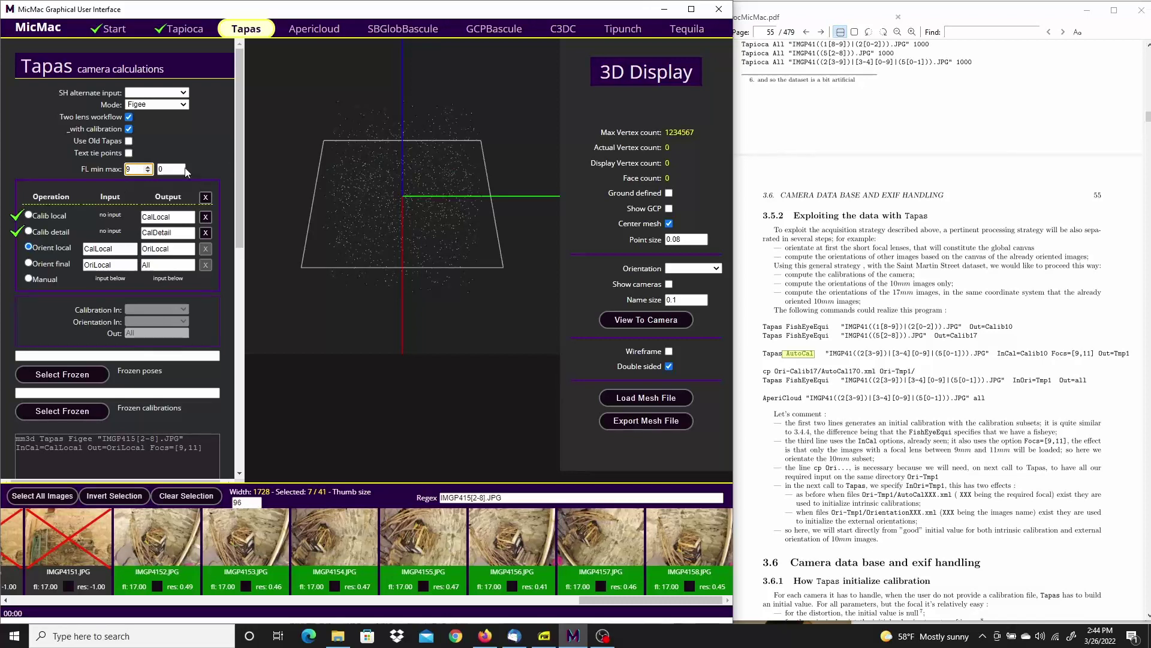
left_click(159, 173)
left_click(143, 170)
left_click_drag(240, 108, 246, 174)
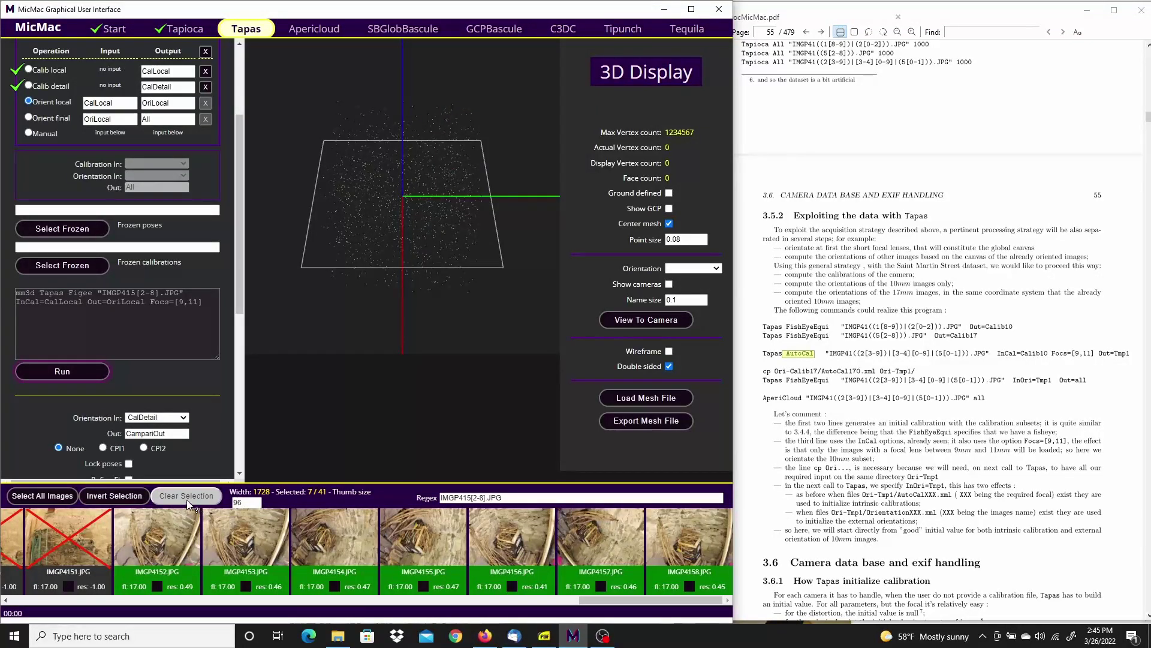
Replace the image selection with IMGP4123 through IMGP4151.
left_click(184, 498)
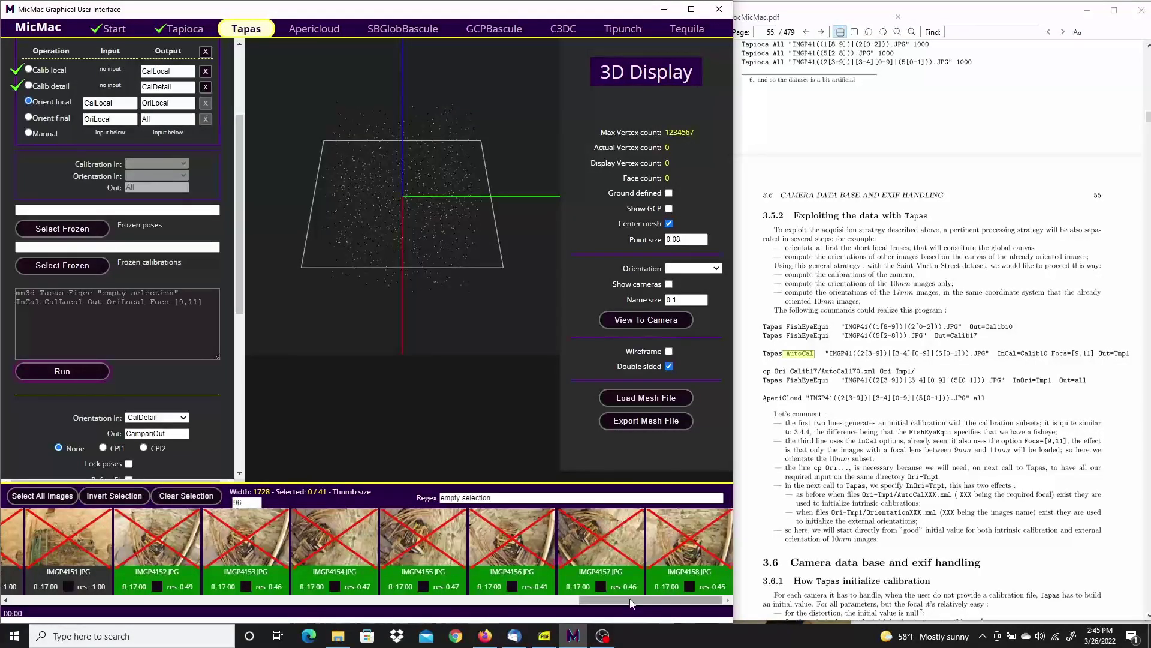
scroll(630, 599, "up", 6)
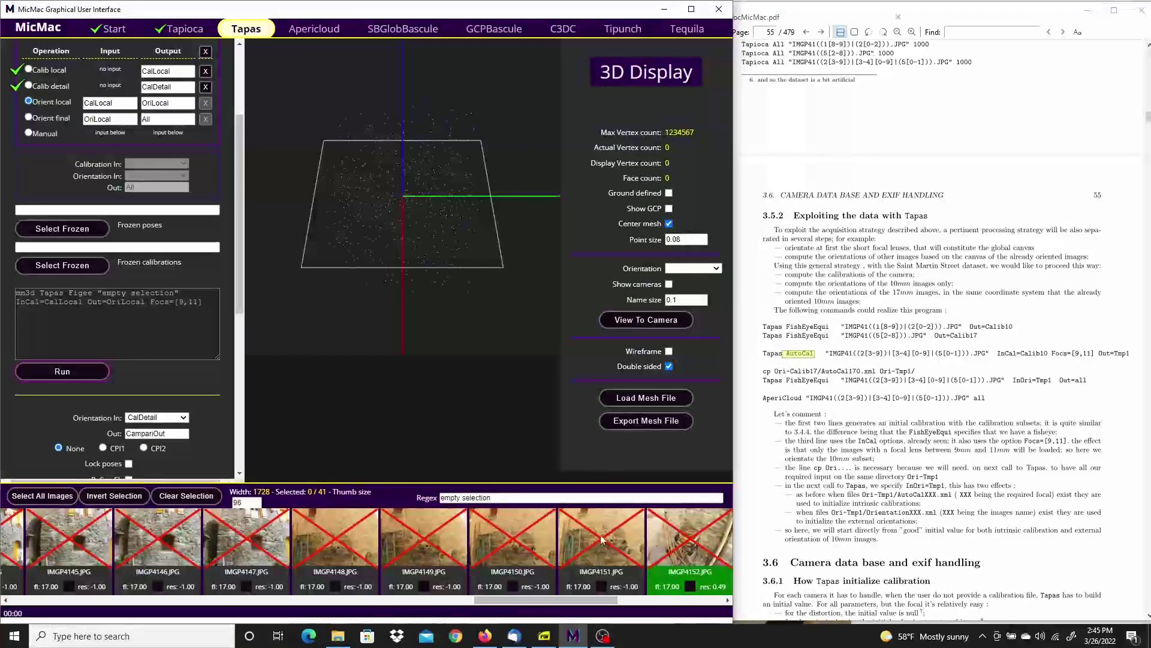
left_click(602, 538)
left_click_drag(574, 596, 105, 599)
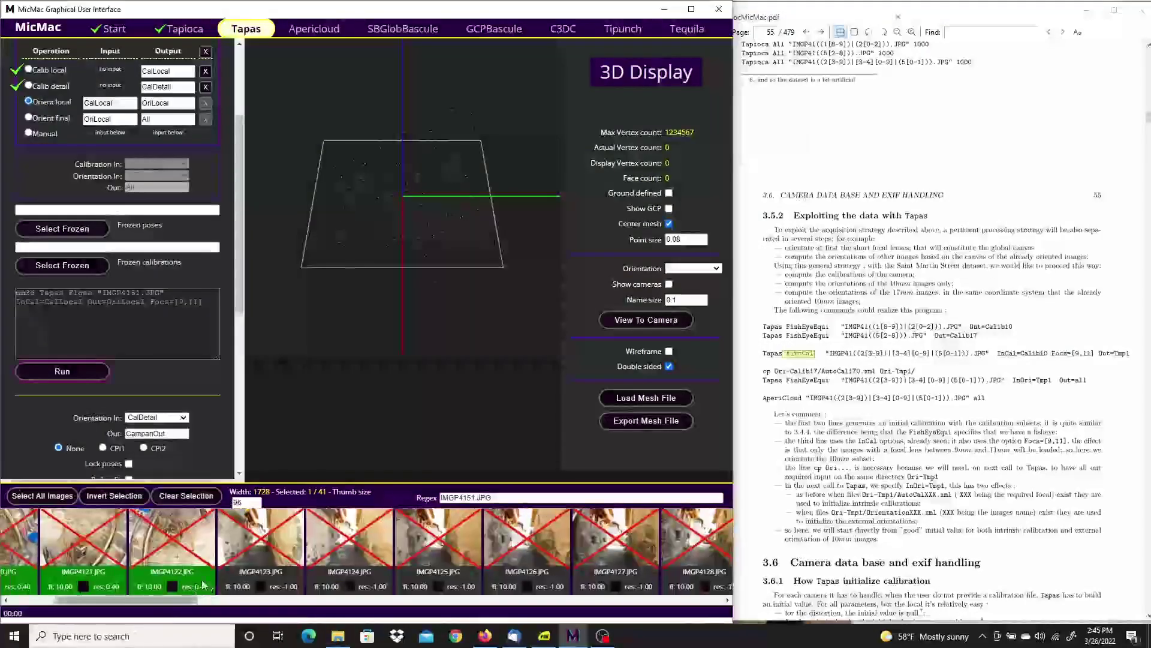
left_click(269, 538, "shift")
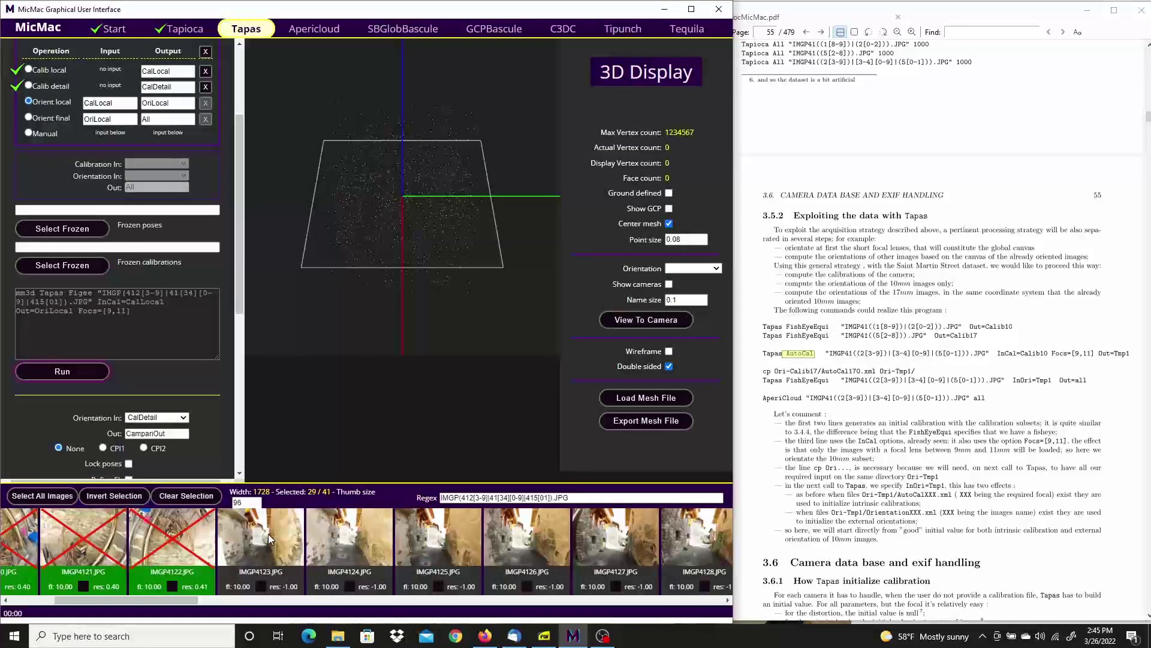
mouse_move(195, 599)
left_mouse_down()
mouse_move(318, 603)
mouse_move(201, 597)
left_mouse_up()
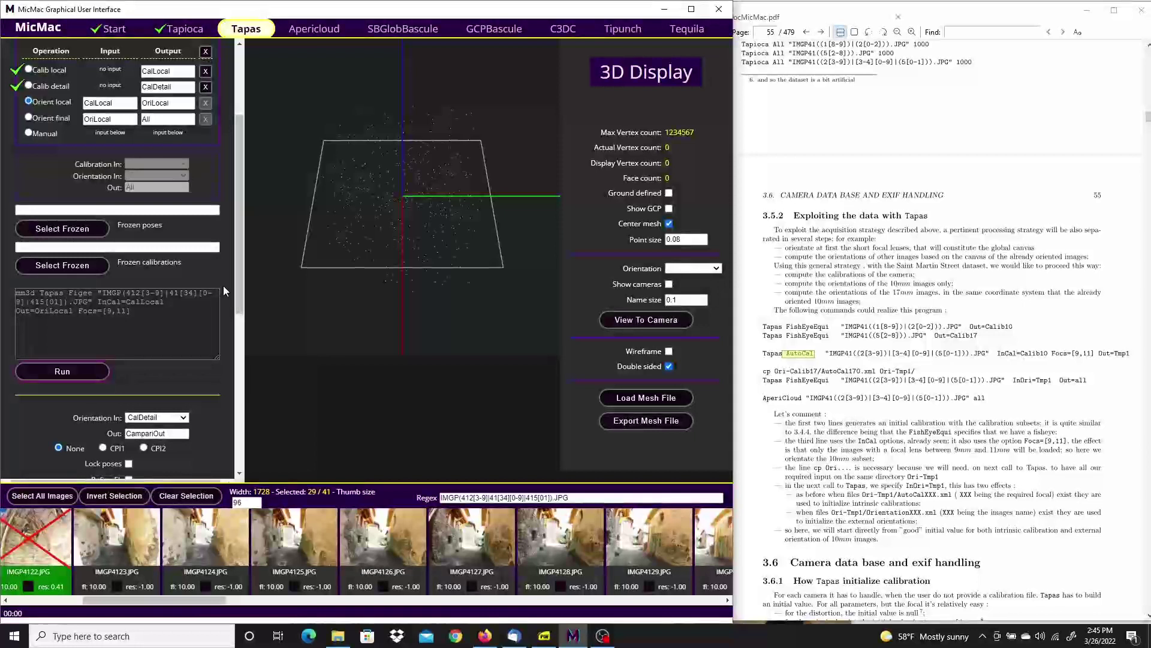
left_click_drag(240, 224, 238, 130)
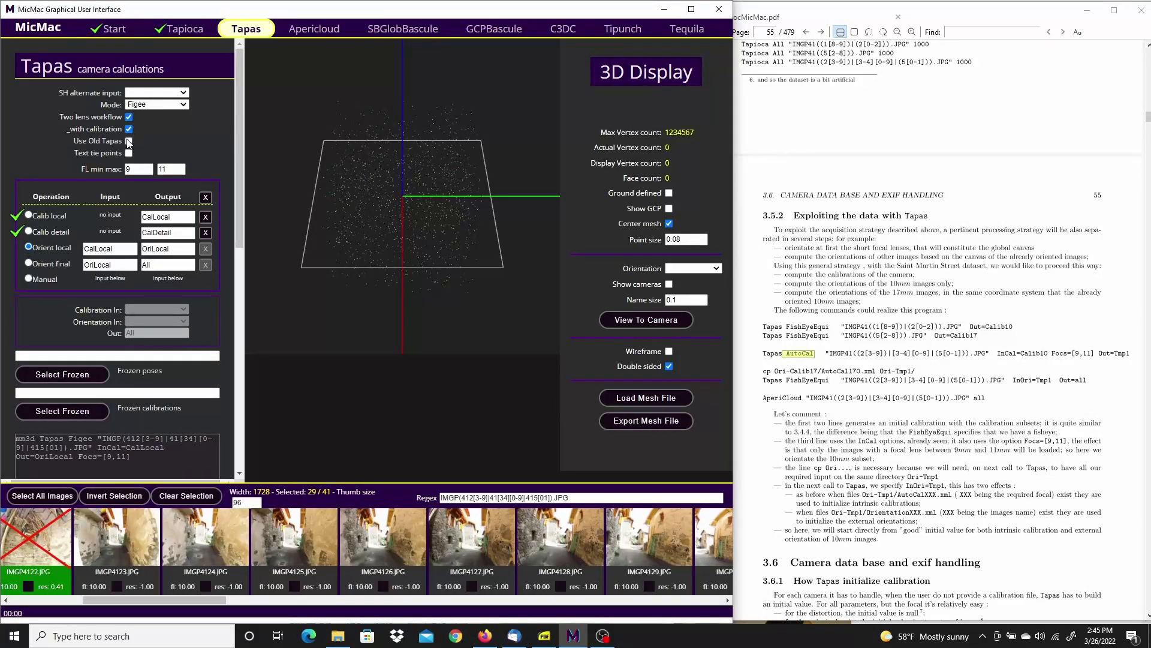
Leave 'Use Old Tapas' unchecked so standard Tapas is used, and run Orient local.
left_click(128, 142)
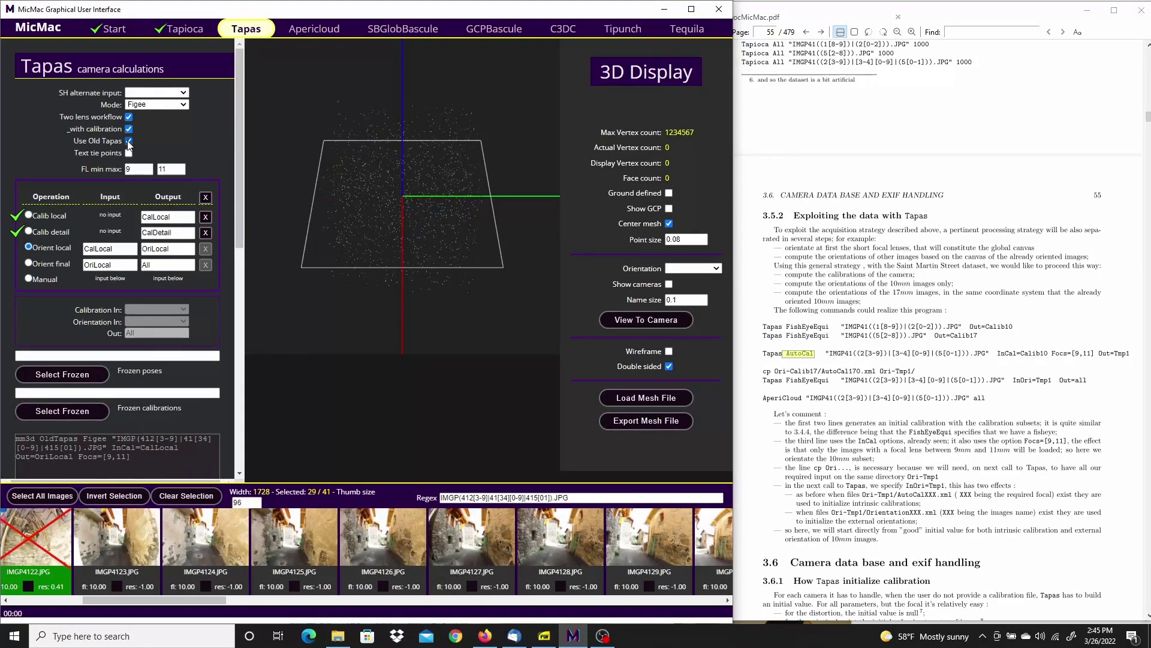
left_click(128, 141)
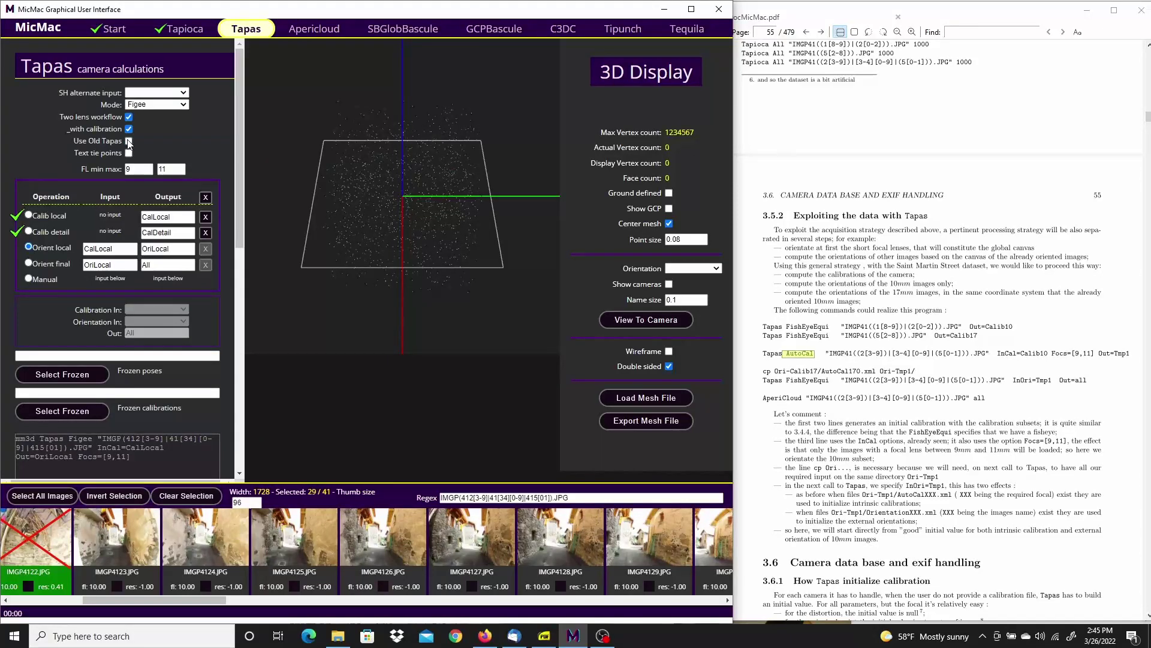
left_click(128, 141)
left_click(128, 141)
left_click(128, 141)
left_click(128, 141)
left_click_drag(238, 136, 246, 217)
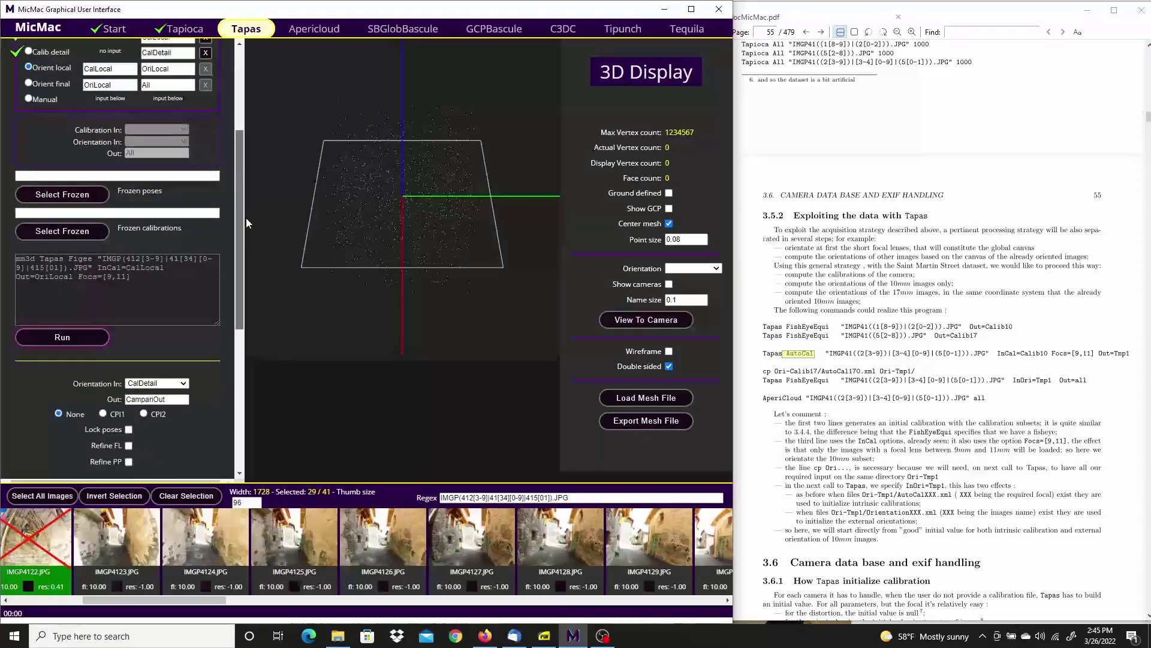
left_click(79, 340)
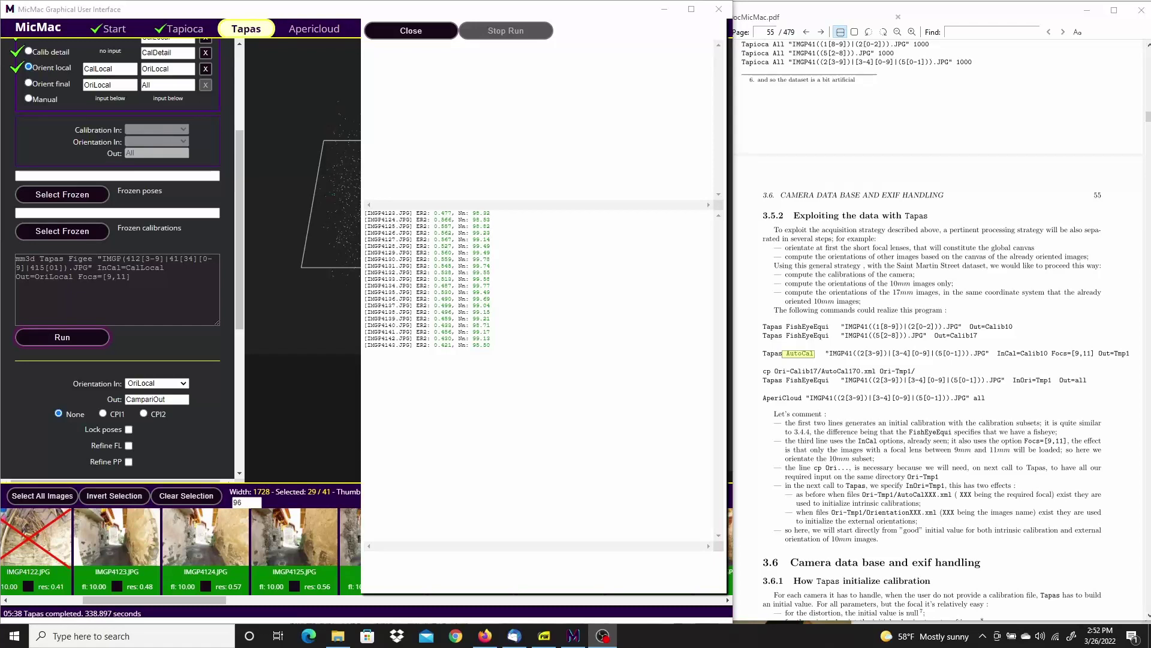
Close the finished Tapas log and highlight the cp Ori-Calib17/AutoCal170.xml Ori-Tmp1/ command in the manual.
left_click(416, 31)
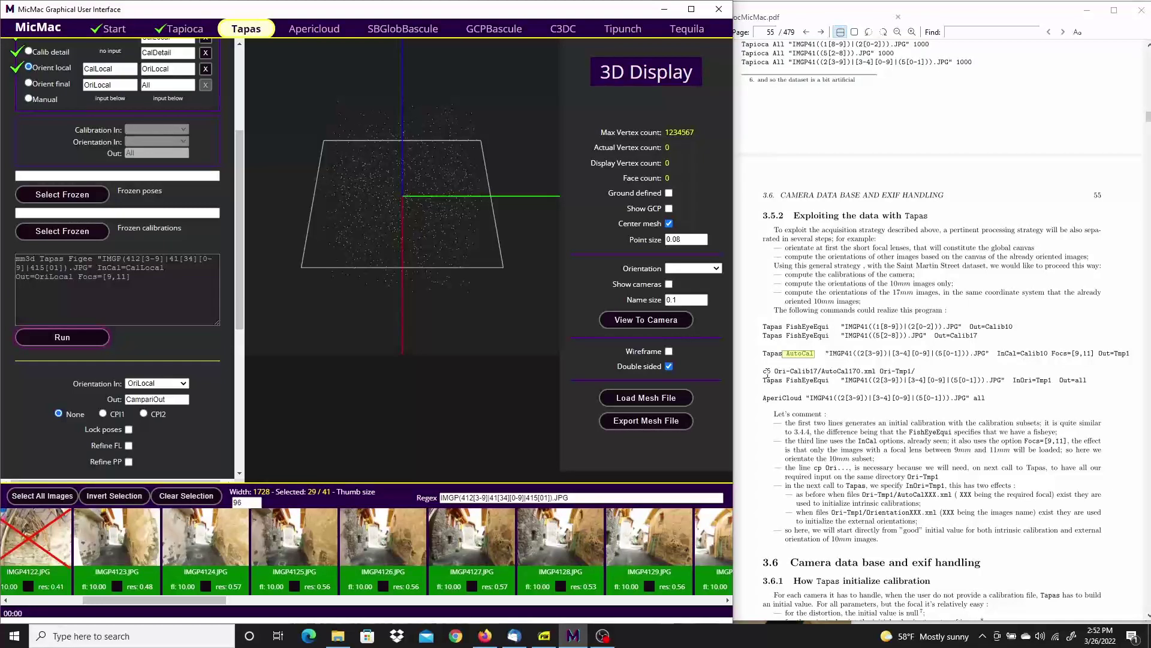
left_click_drag(768, 373, 920, 374)
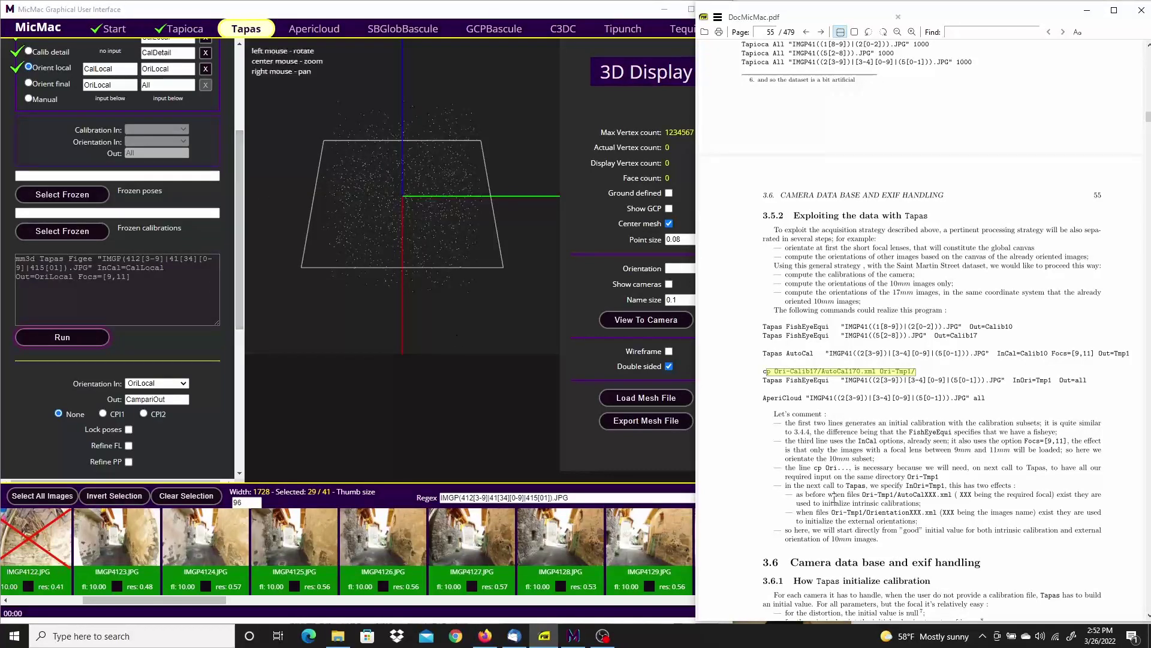
Highlight the Tapas FishEyeEqui InOri=Tmp1 Out=all line in the manual, then bring MicMac GUI forward.
left_click_drag(765, 381, 1082, 380)
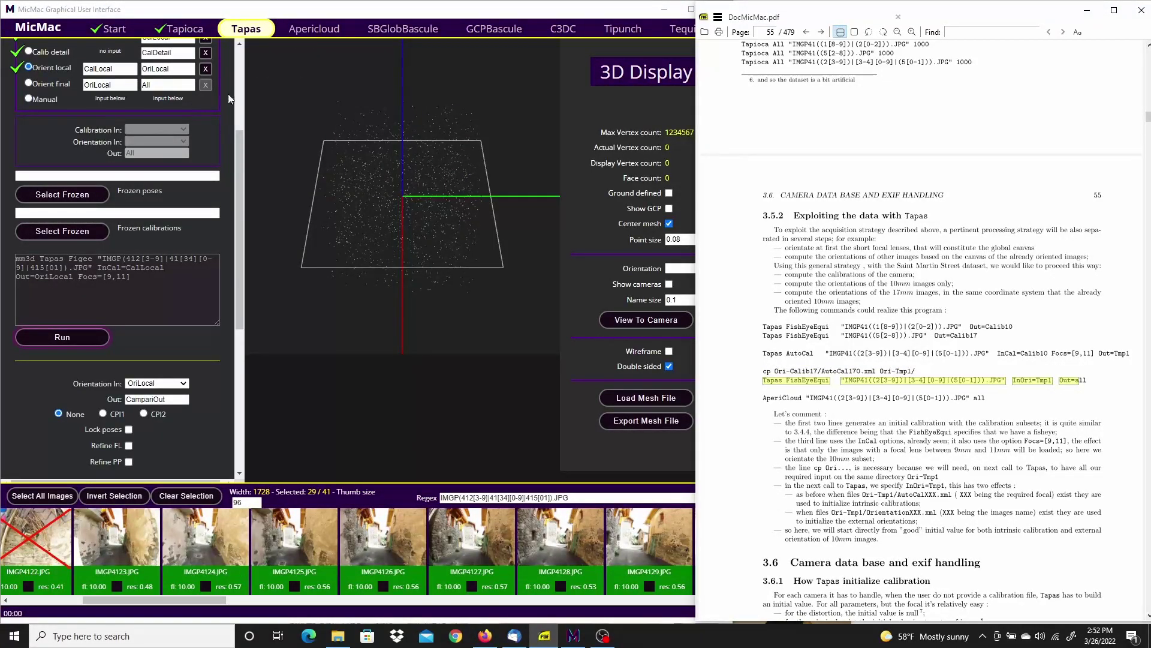
left_click(239, 67)
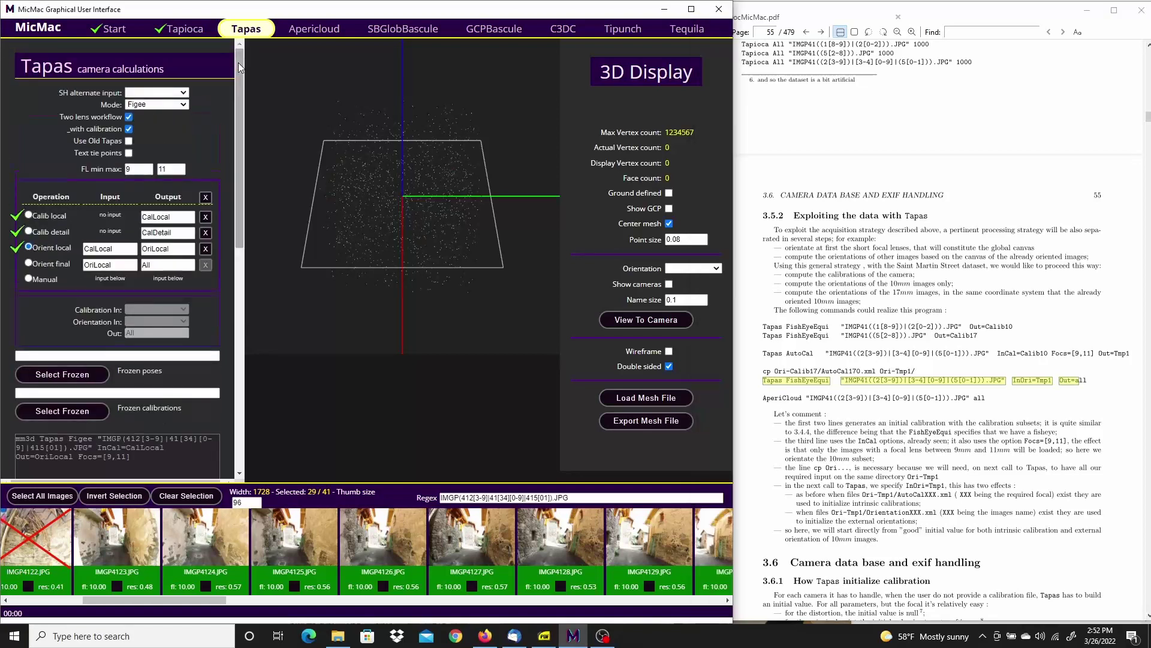
Set Orient final to FishEyeEqui with FL min and max 0, InOri=OriLocal Out=All, and run it.
left_click(30, 264)
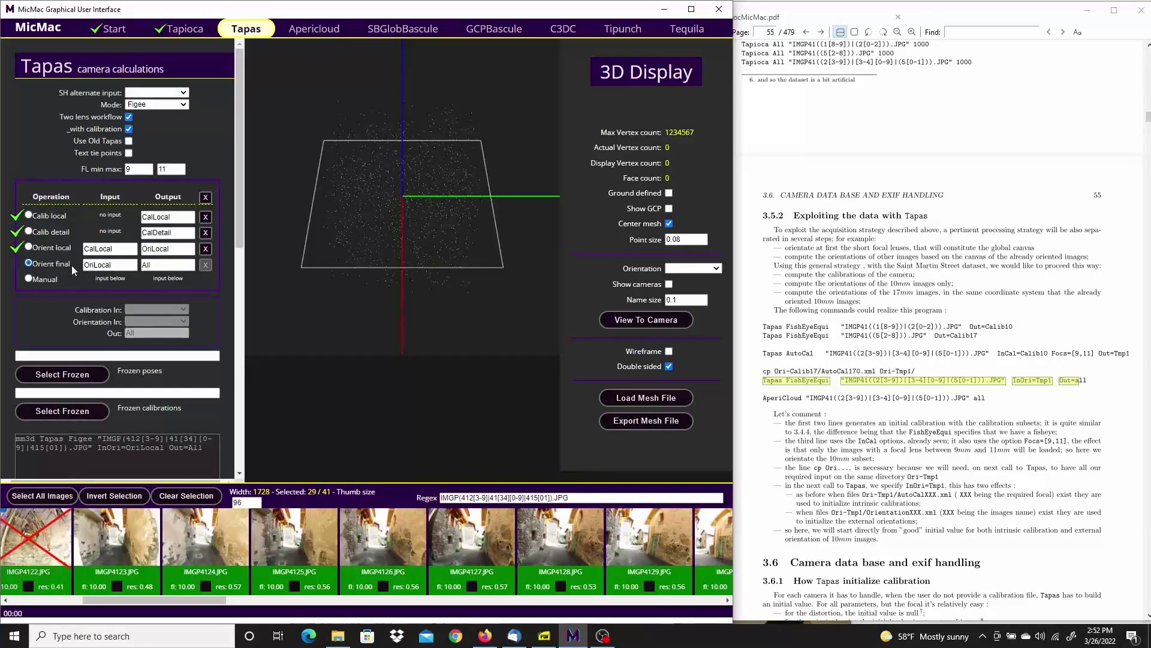
left_click(181, 107)
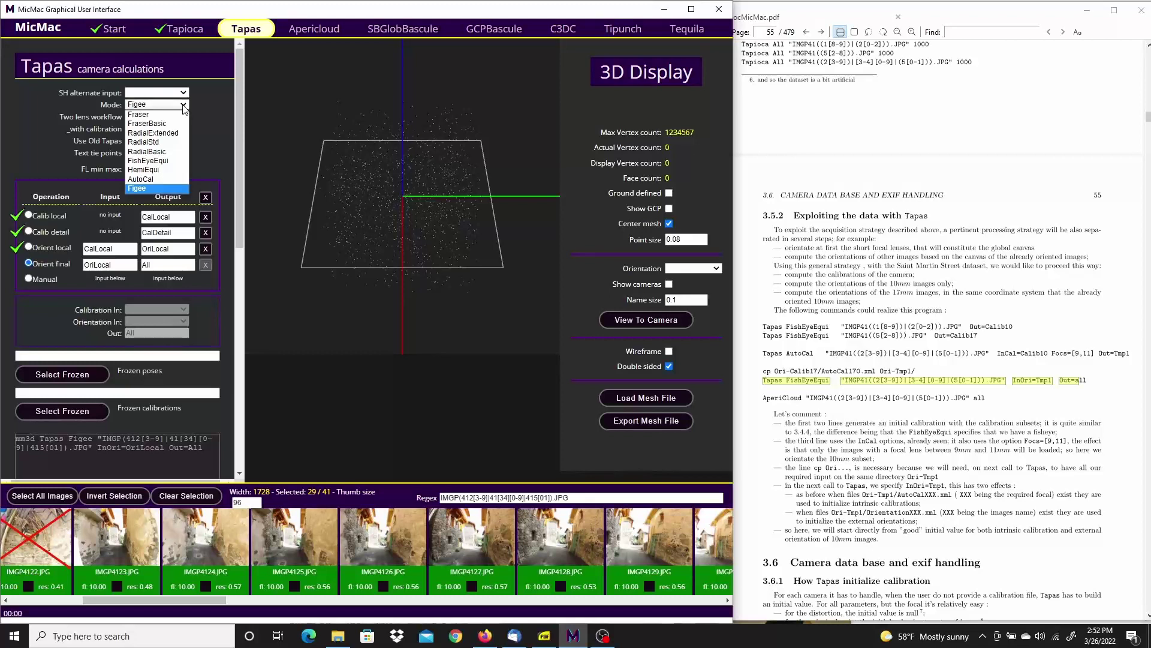
left_click(161, 164)
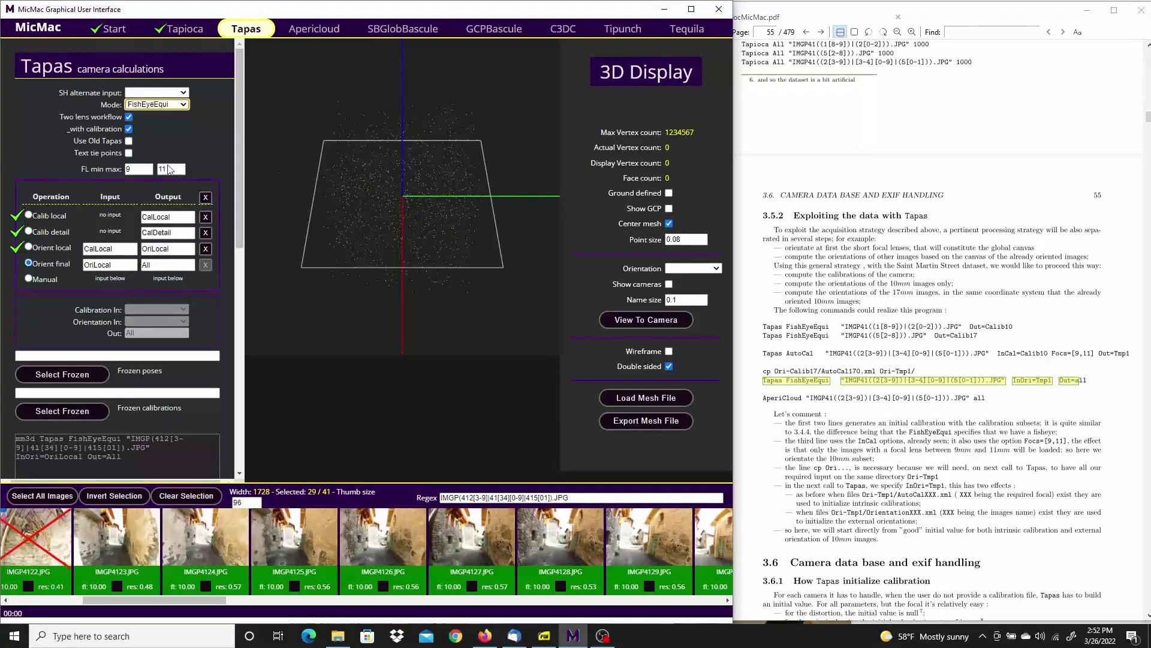
left_click(134, 170)
double_click(169, 170)
type("0")
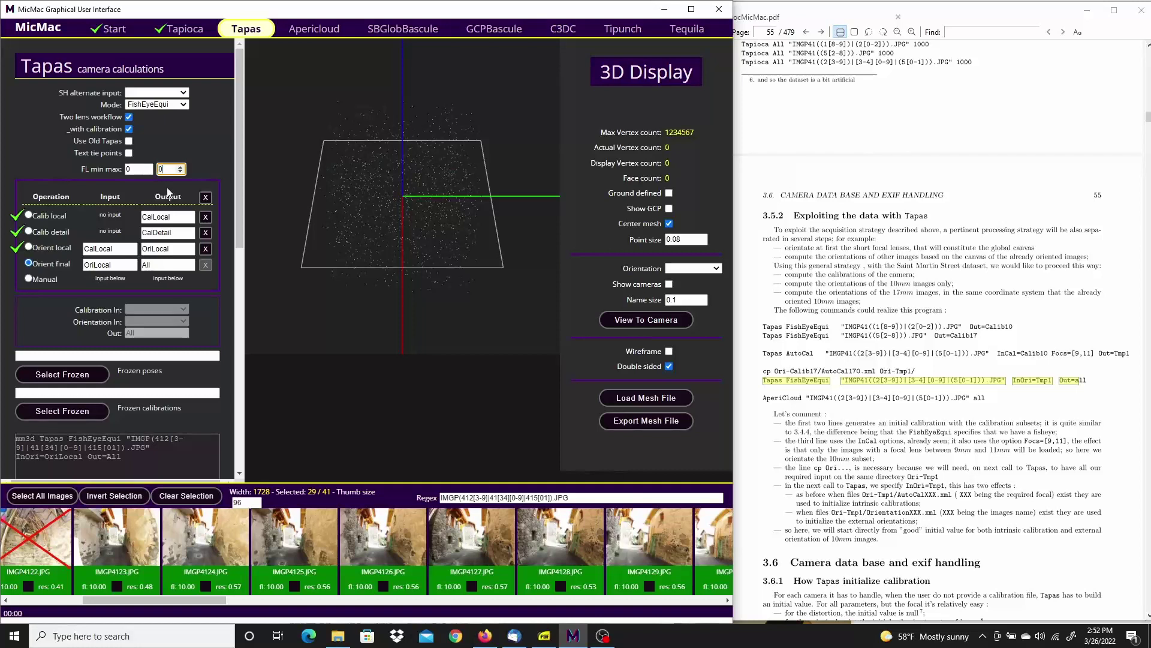
double_click(137, 170)
left_click_drag(165, 597, 219, 623)
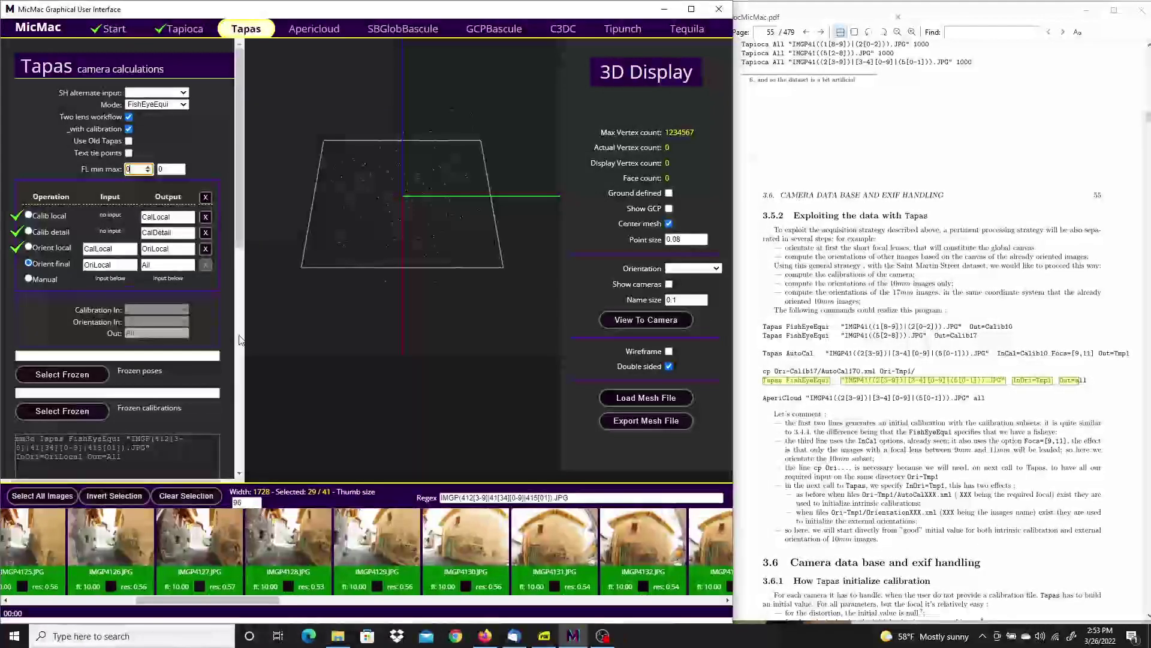
left_click_drag(239, 160, 239, 200)
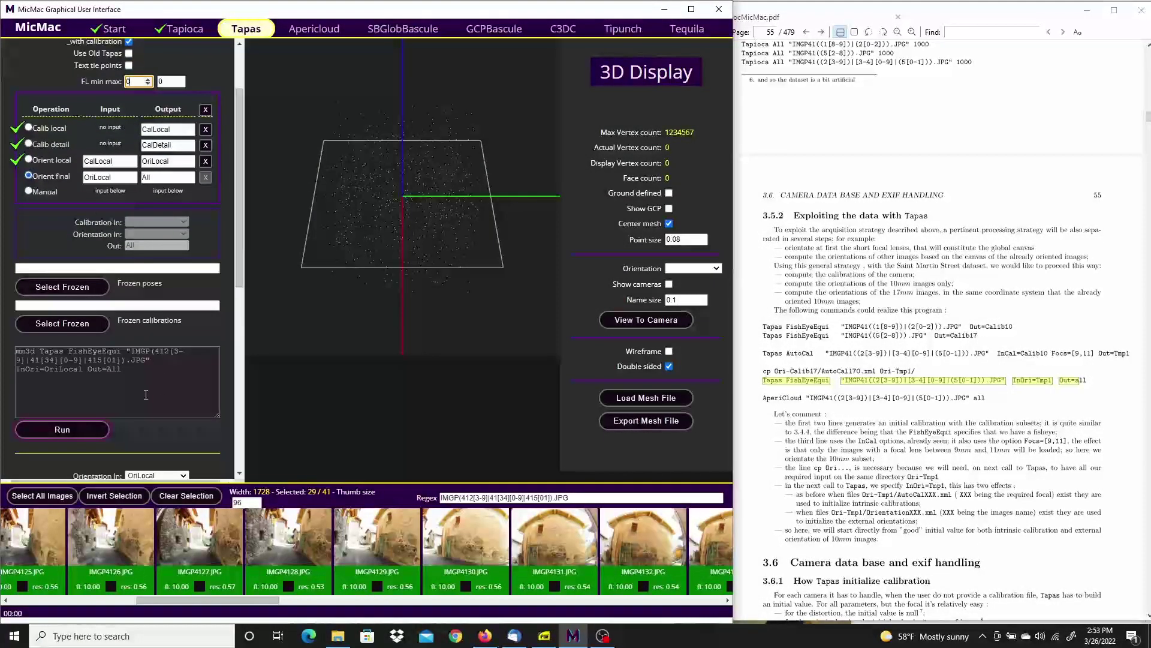
left_click_drag(238, 201, 250, 235)
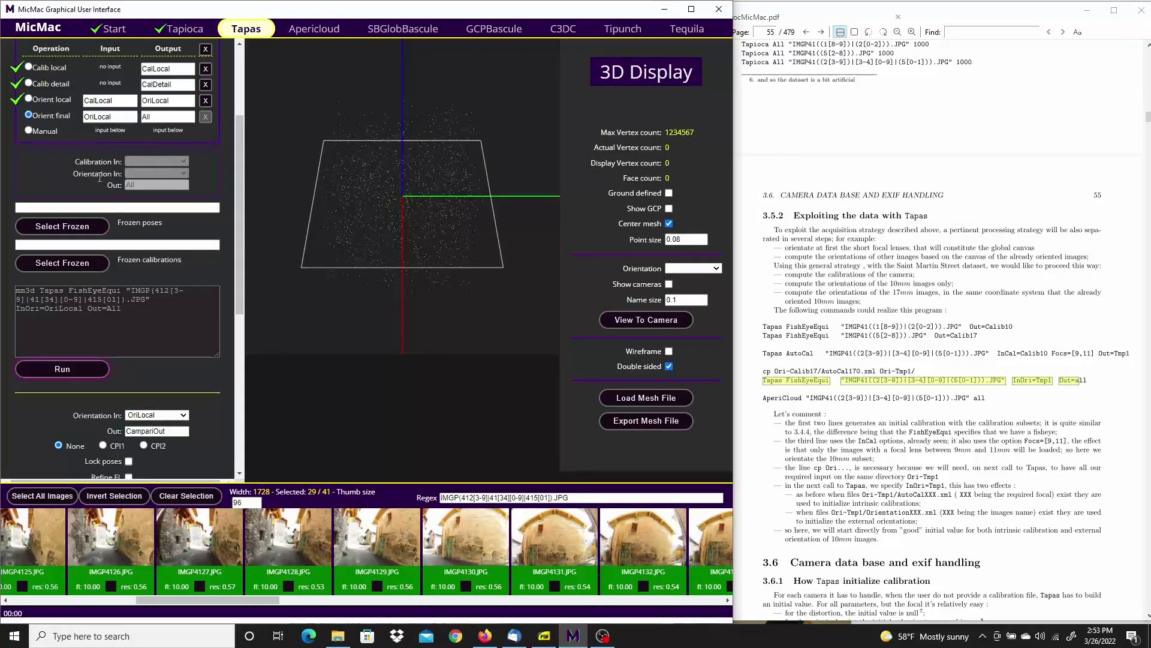
left_click(73, 369)
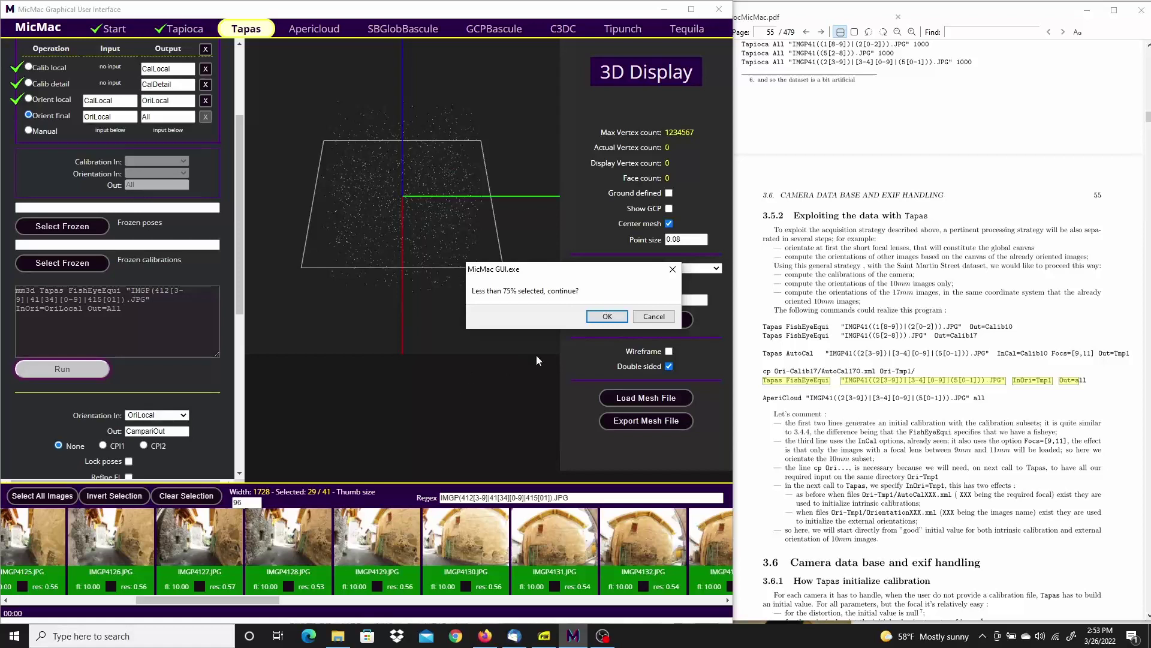
Accept running with under 75% of images selected, then close the log when Tapas finishes.
left_click(603, 320)
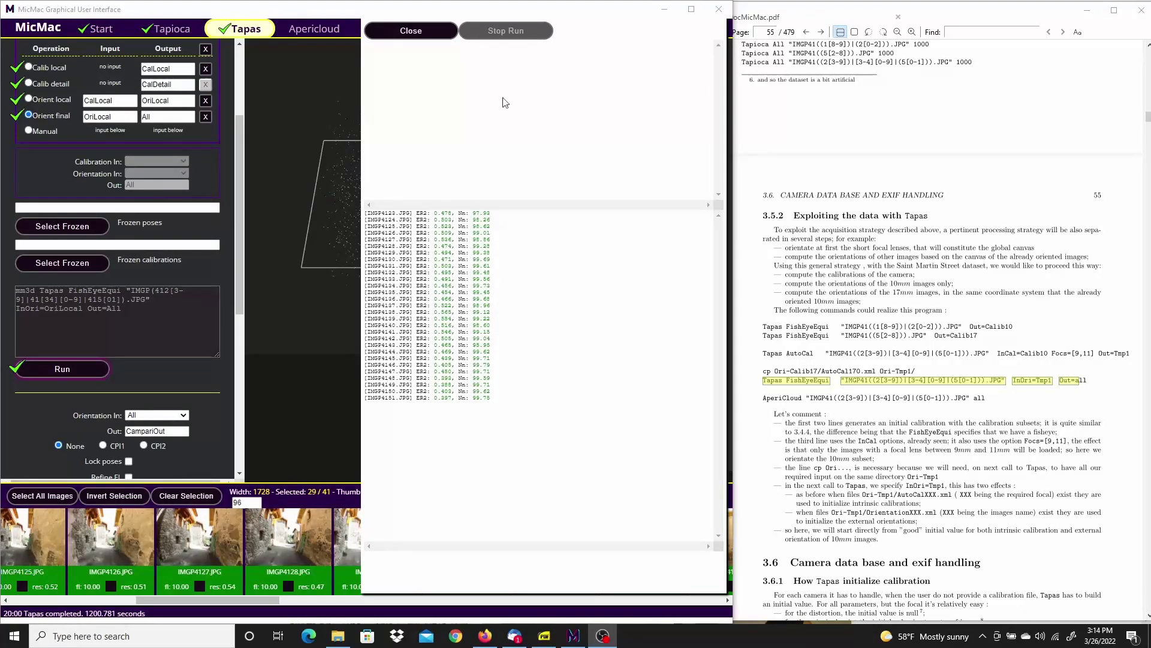
left_click(426, 31)
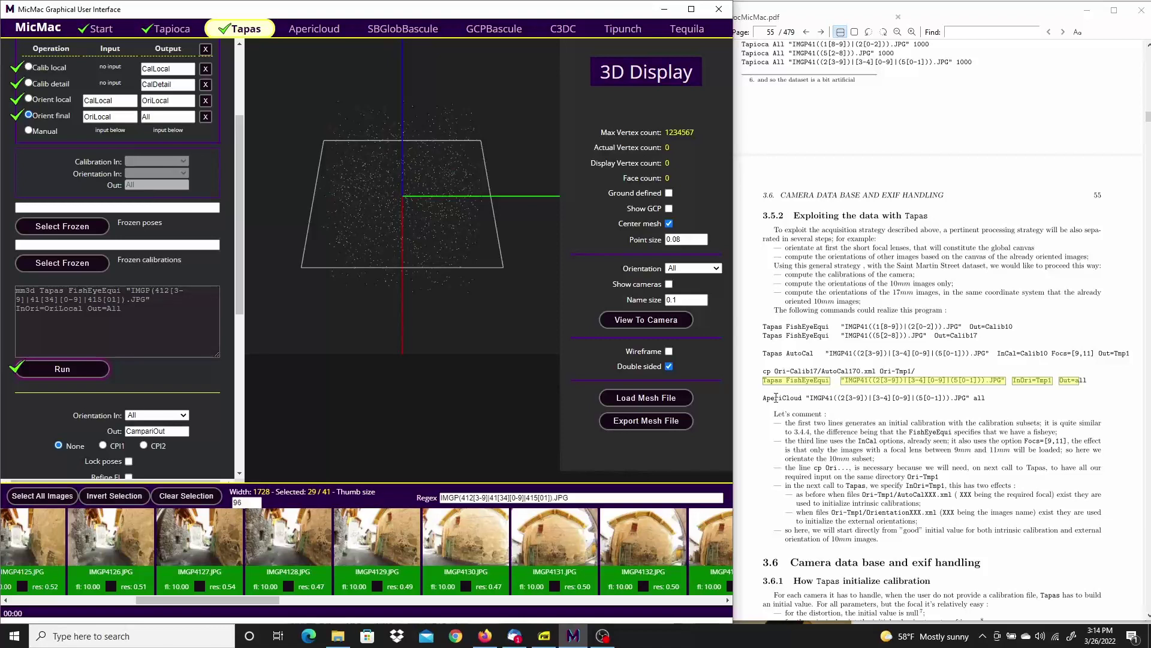
Highlight the AperiCloud command in the manual, build the sparse cloud 3D preview, and close its log.
left_click_drag(763, 398, 977, 400)
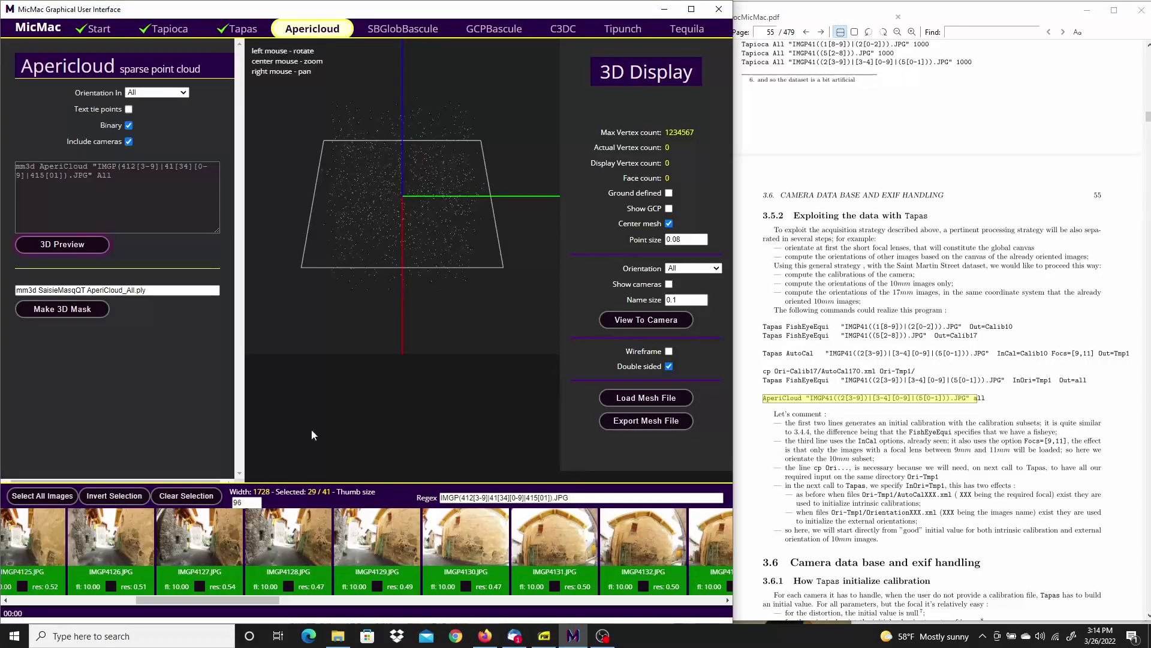
left_click_drag(230, 602, 454, 622)
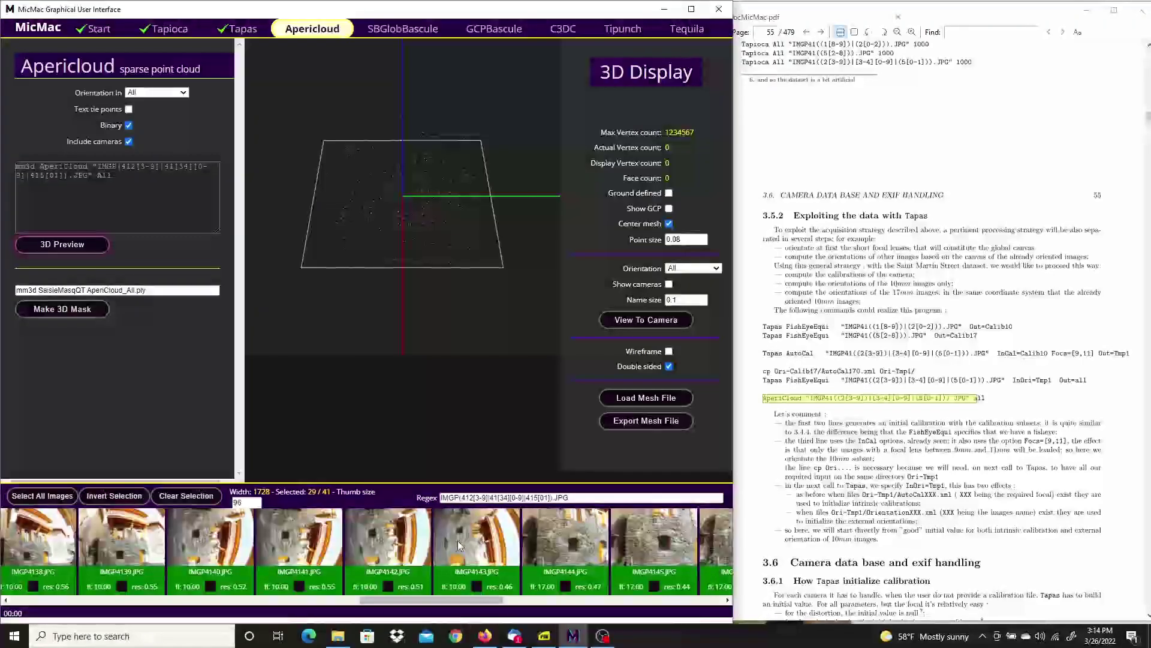
left_click(72, 246)
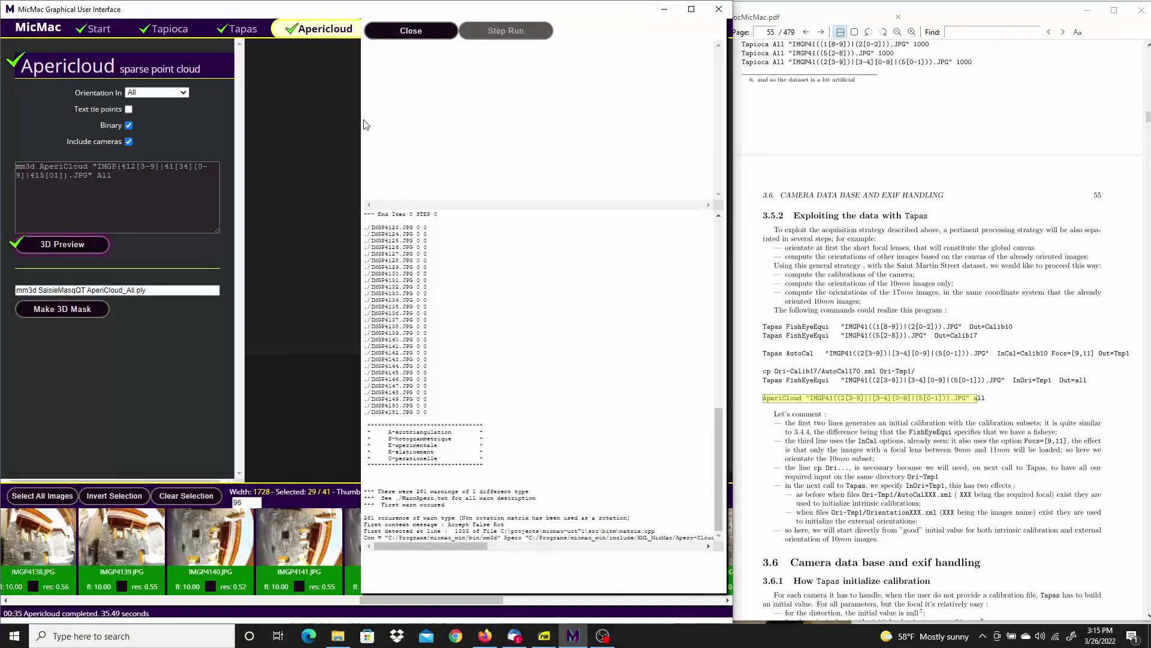
left_click(413, 30)
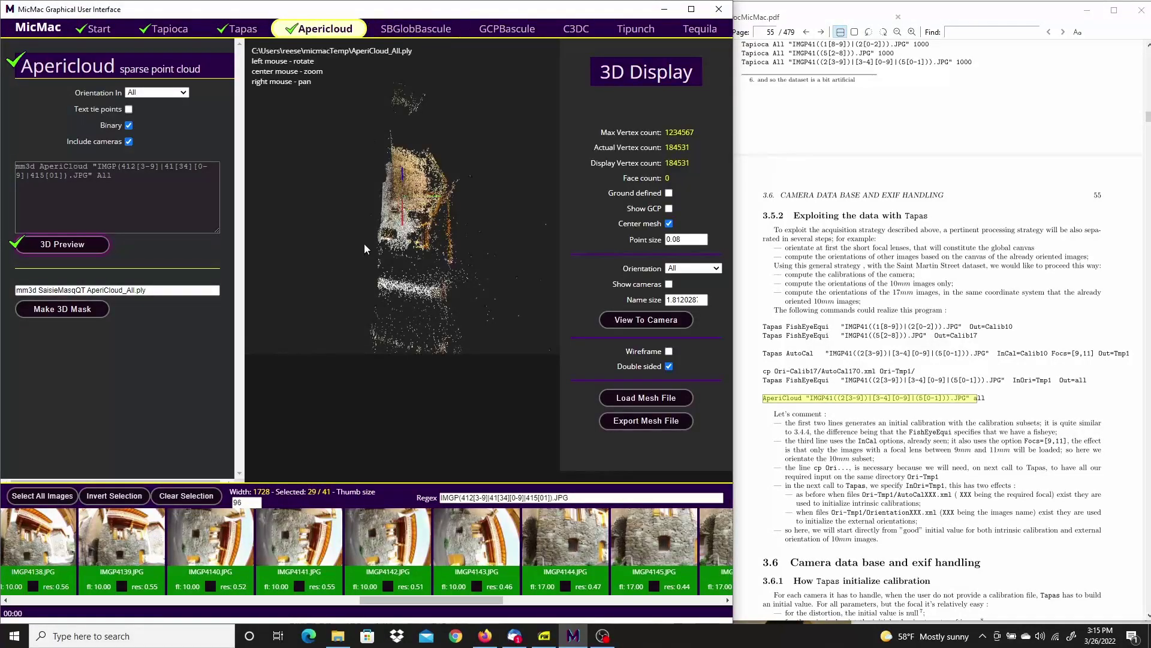
Maximize the window and orbit the sparse cloud to a top-down view along the street.
left_click_drag(433, 244, 464, 321)
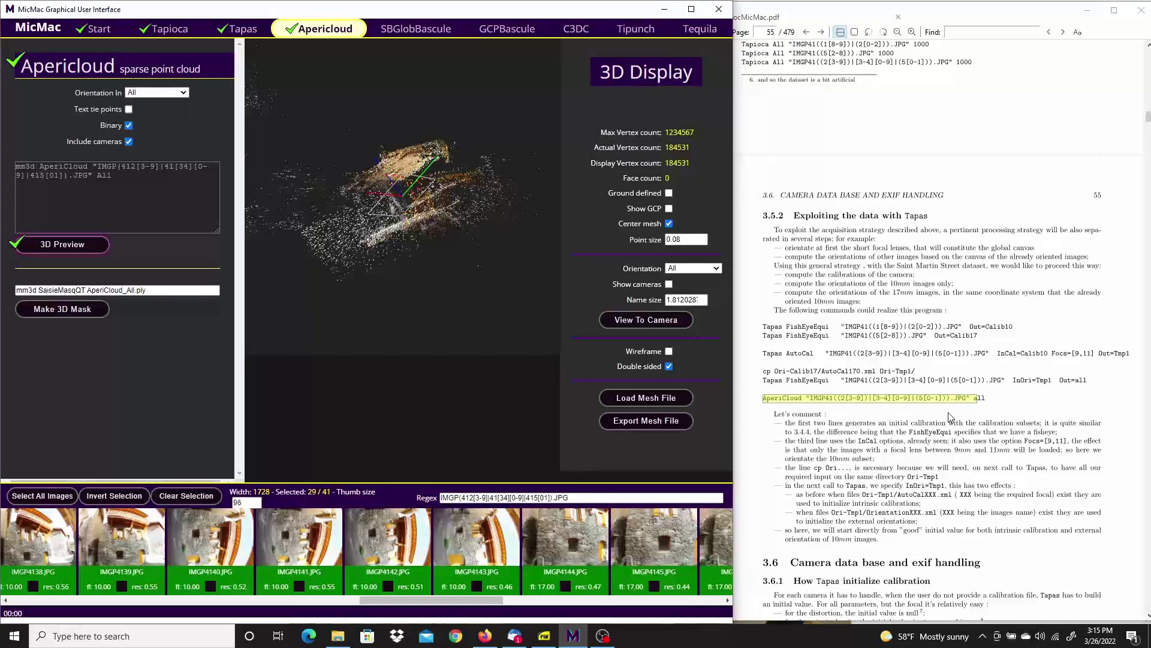
left_click(692, 9)
scroll(717, 334, "up", 8)
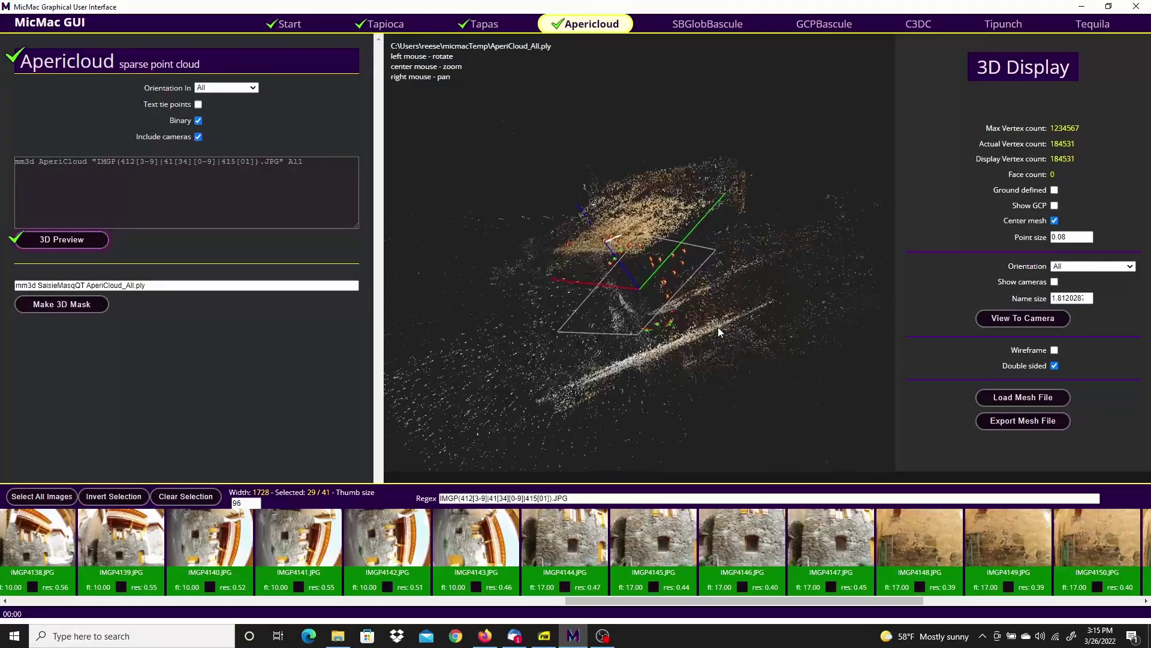
left_click_drag(737, 384, 575, 303)
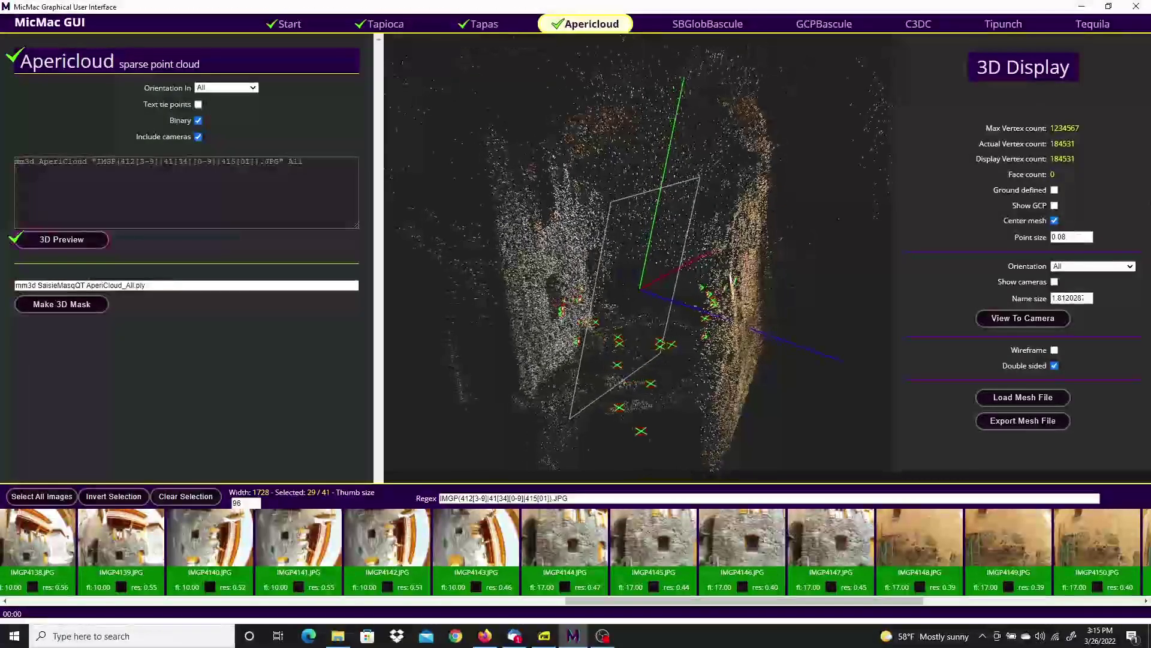
Increase the rendered point size of the sparse cloud several times.
left_click(1088, 235)
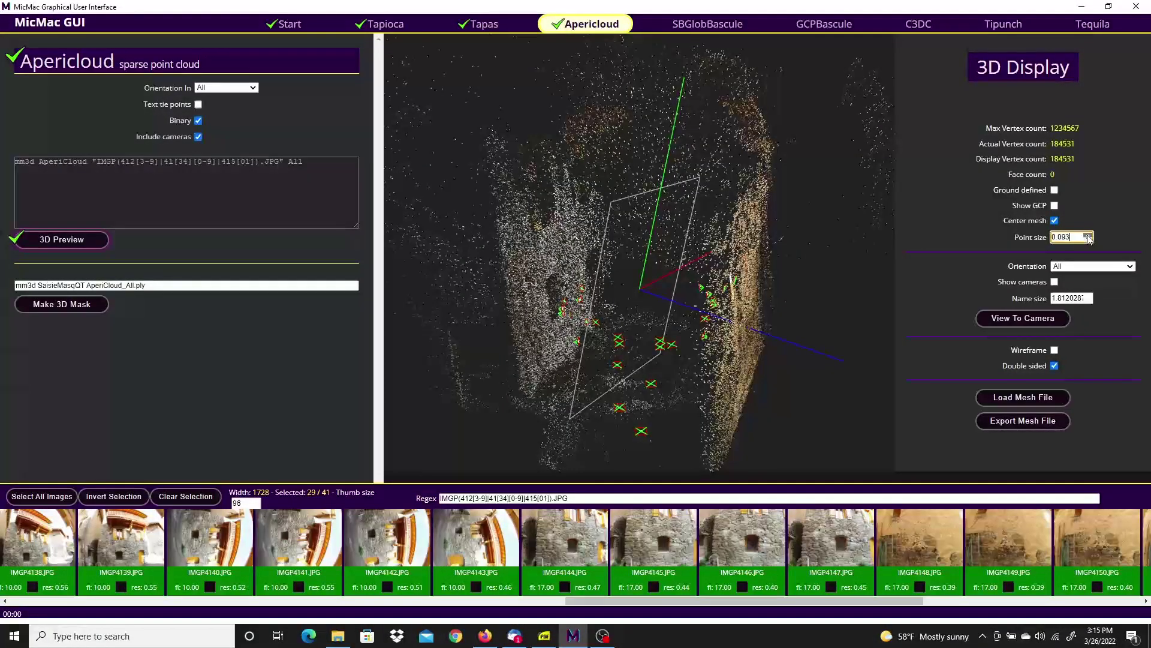
left_click(1088, 235)
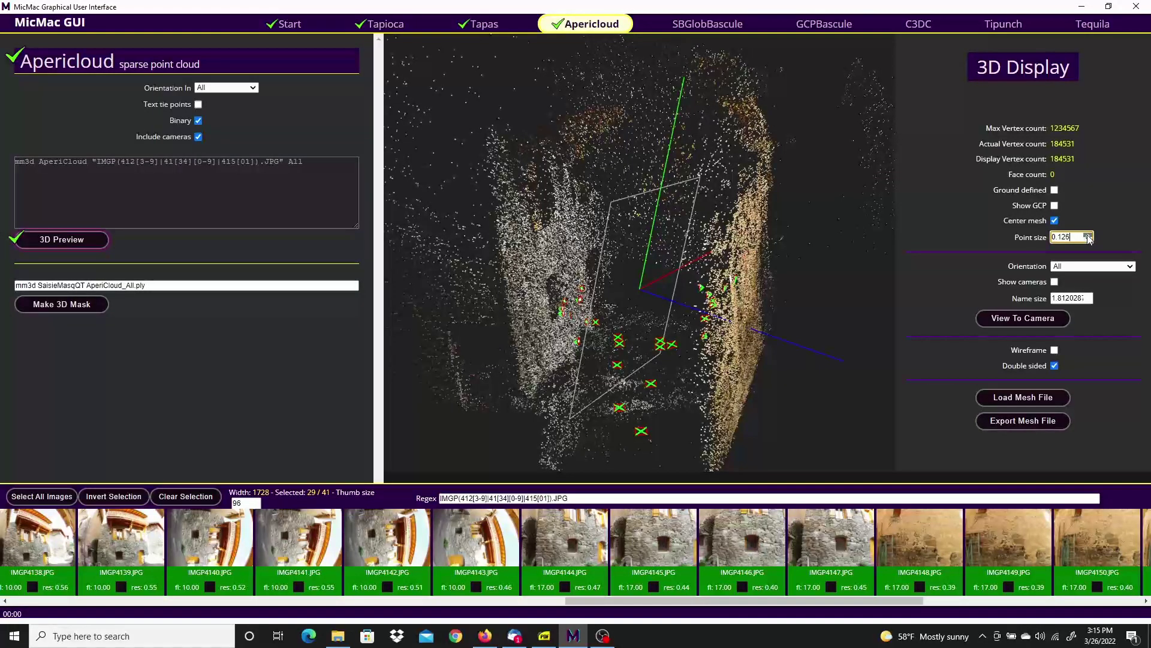
left_click(1088, 235)
left_click(1088, 235)
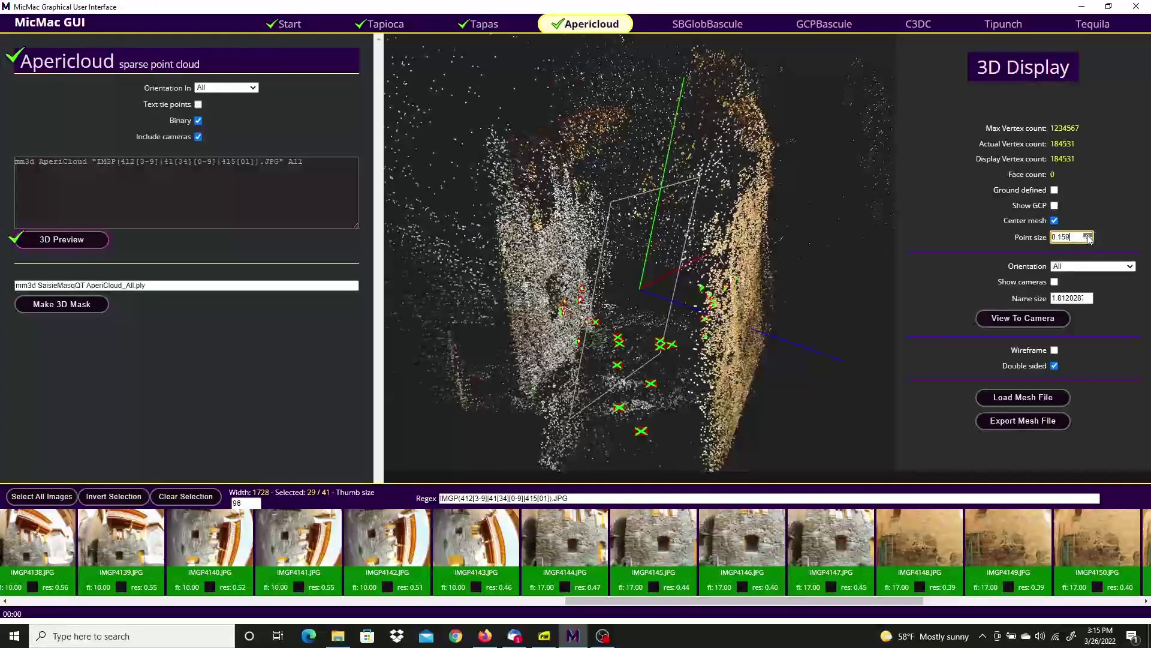
left_click(1088, 235)
left_click(1088, 235)
left_click(1088, 235)
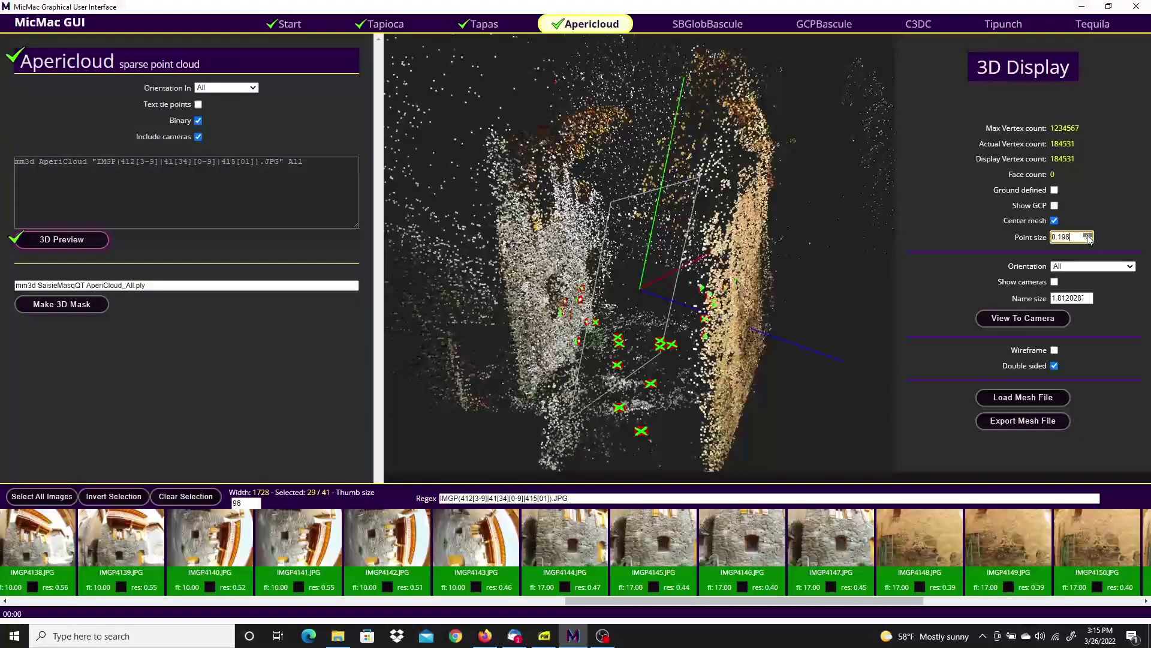
Orbit and zoom to view the street from above, then start Make 3D Mask.
left_click_drag(729, 395, 695, 384)
scroll(692, 362, "up", 10)
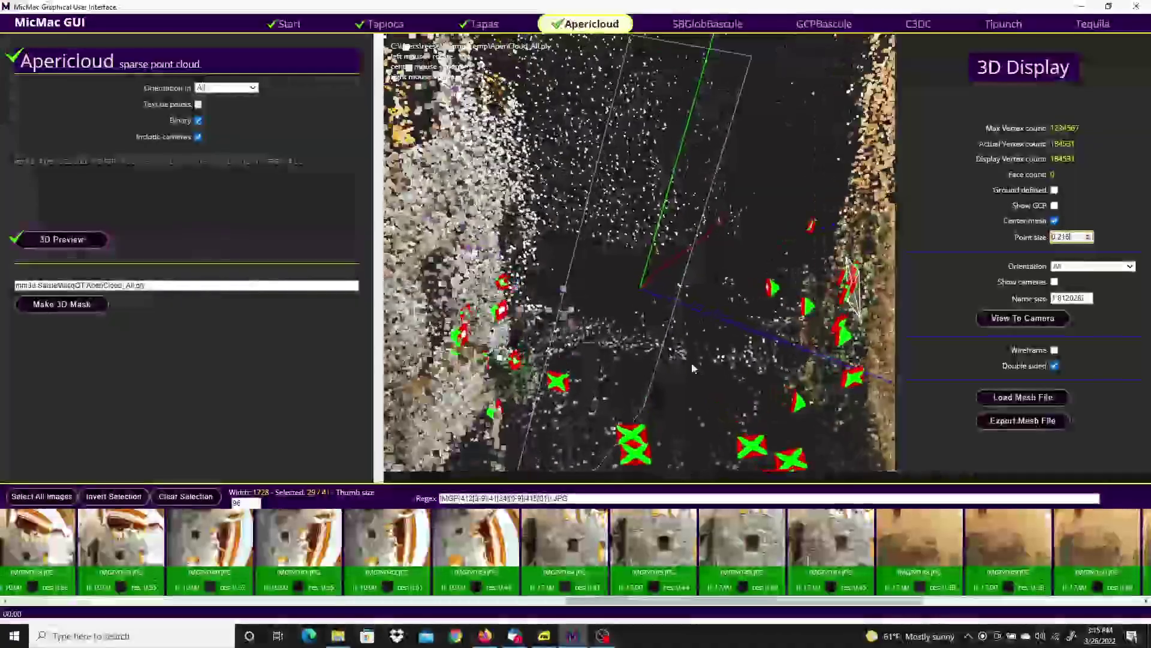
left_click_drag(760, 366, 780, 354)
scroll(780, 353, "up", 8)
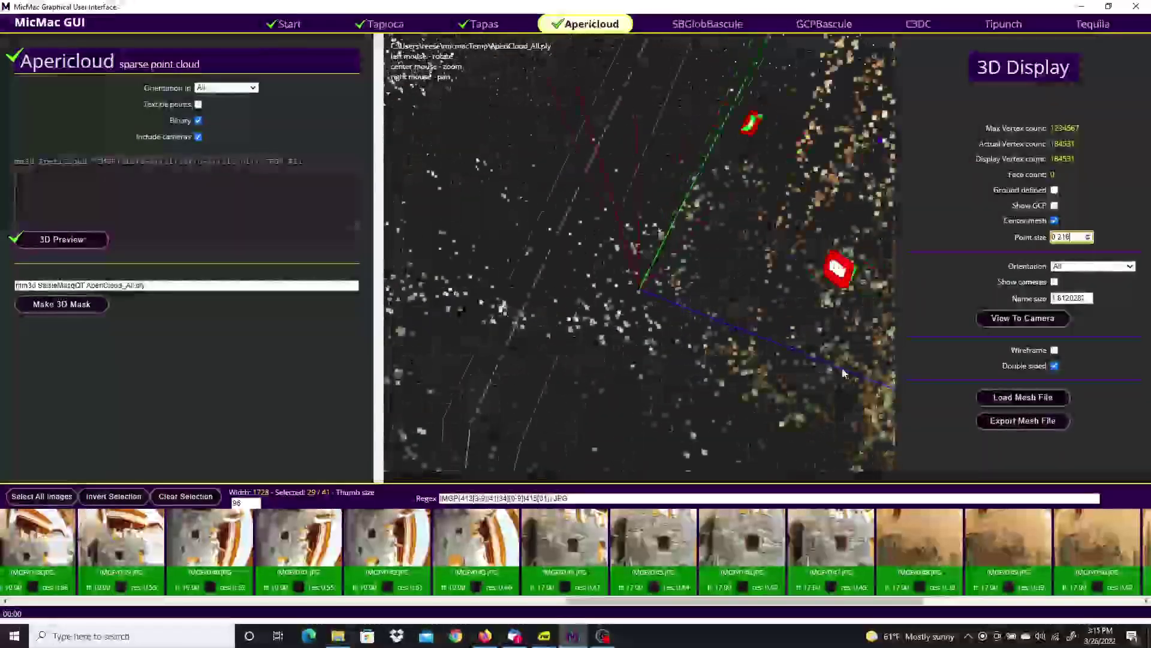
scroll(819, 372, "down", 8)
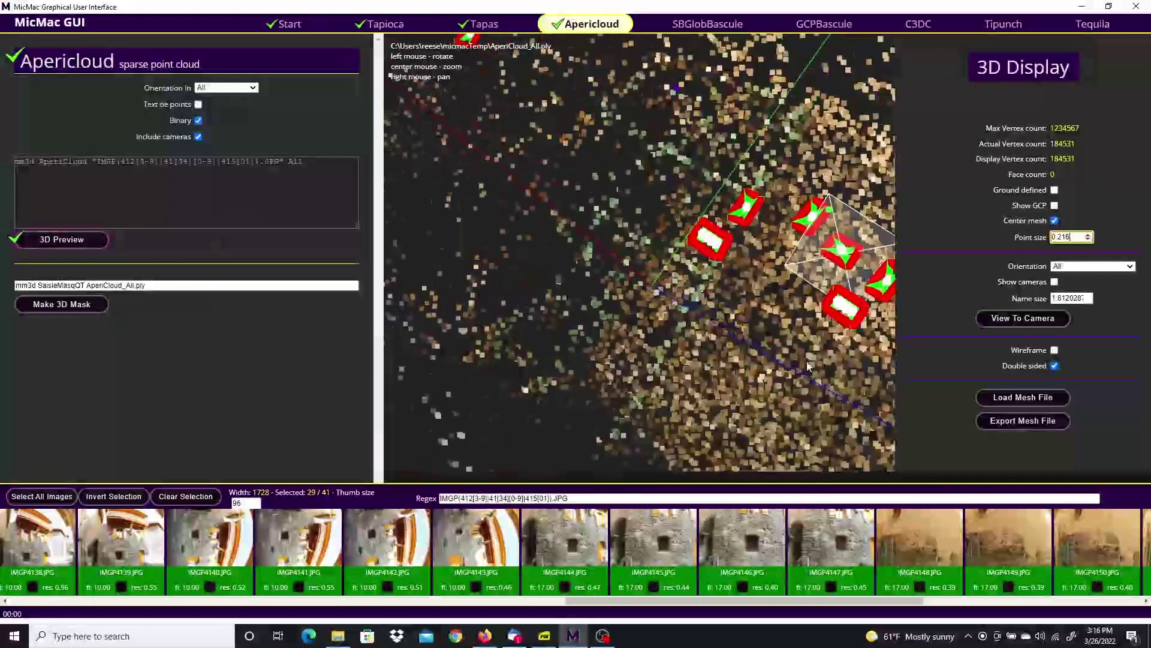
scroll(653, 234, "up", 4)
scroll(653, 235, "down", 2)
scroll(657, 236, "up", 6)
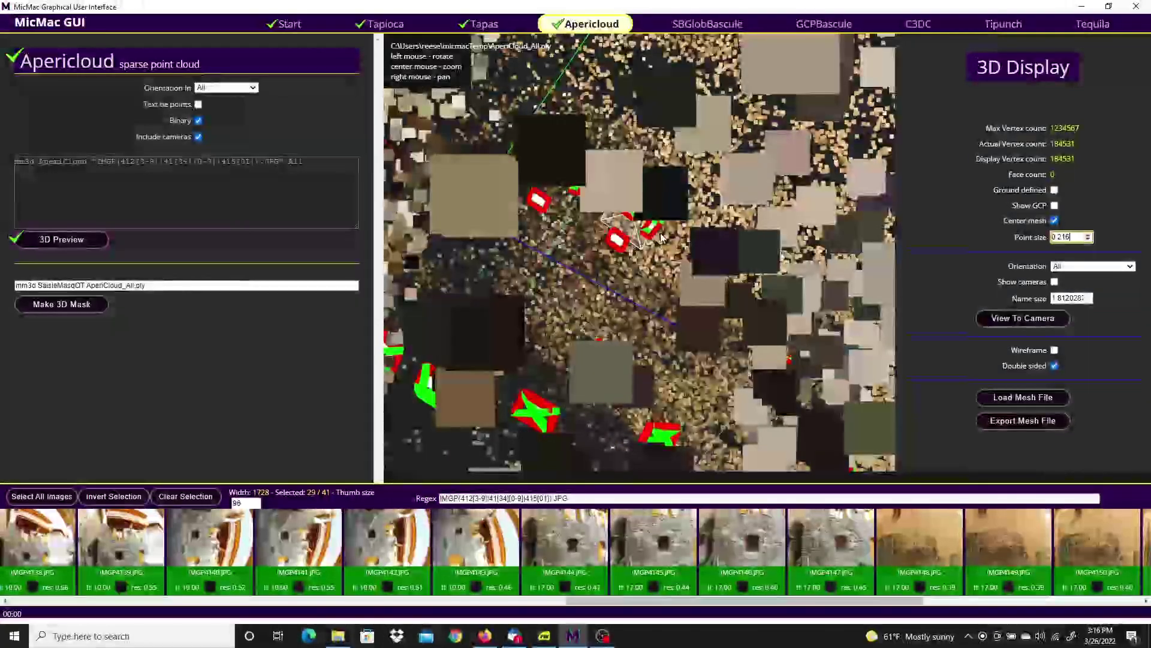
scroll(664, 222, "down", 8)
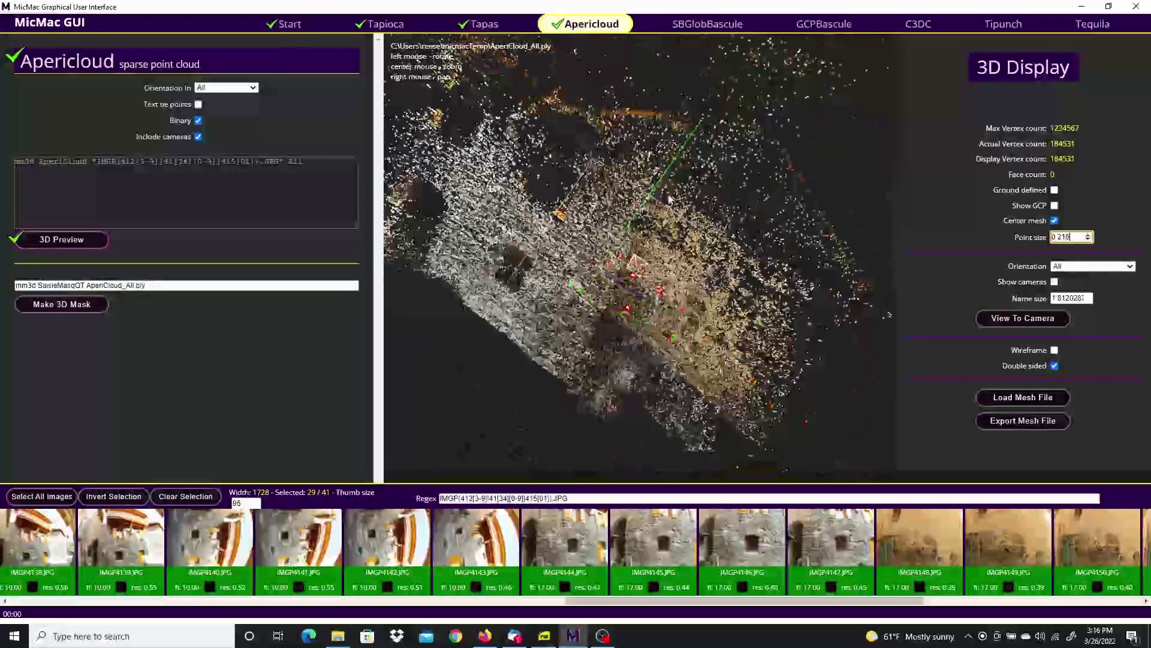
mouse_move(763, 136)
left_mouse_down()
mouse_move(557, 307)
mouse_move(689, 312)
mouse_move(710, 331)
left_mouse_up()
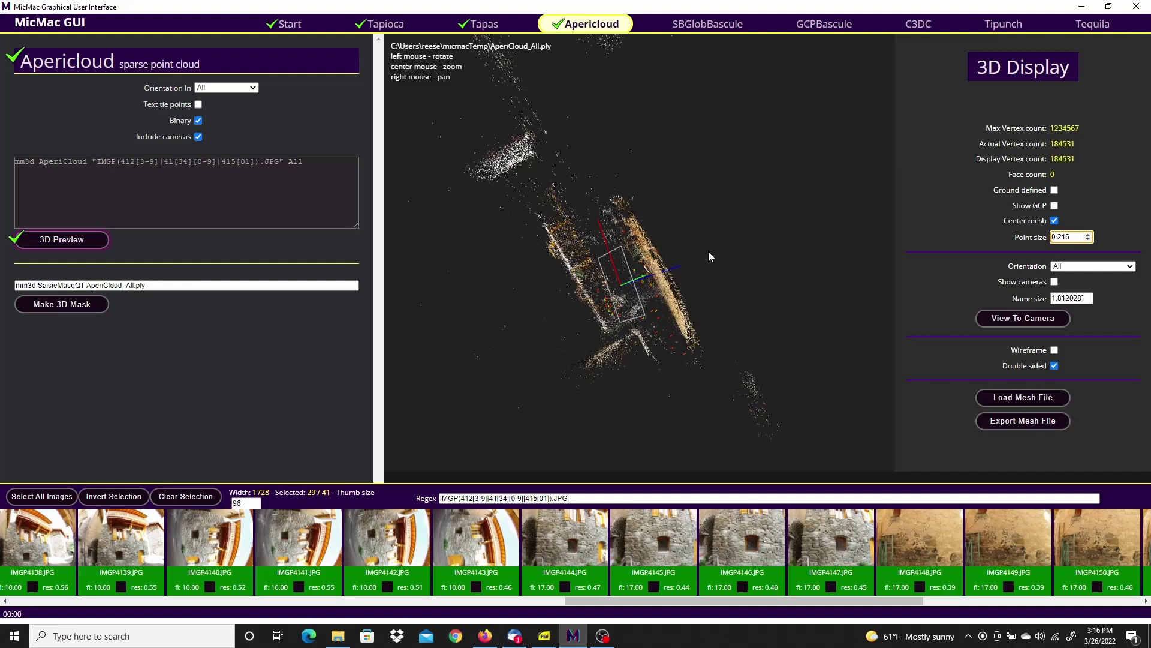
left_click(67, 304)
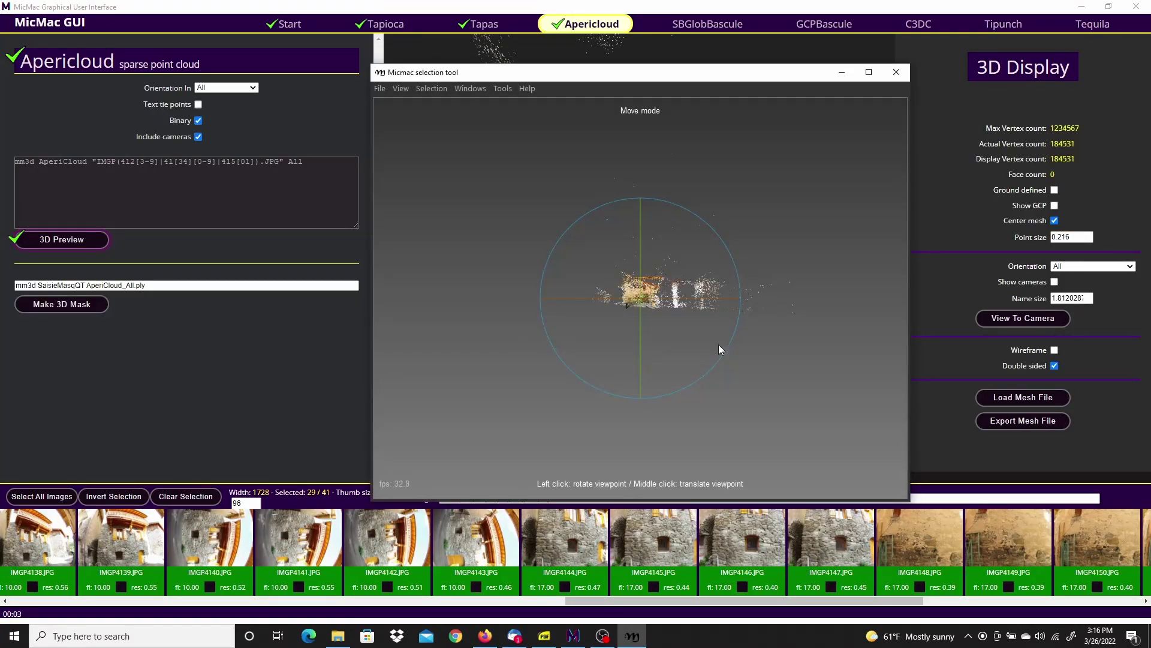
Draw a four-corner polygon around the street section and keep only the points inside it.
scroll(698, 303, "down", 2)
scroll(698, 304, "up", 4)
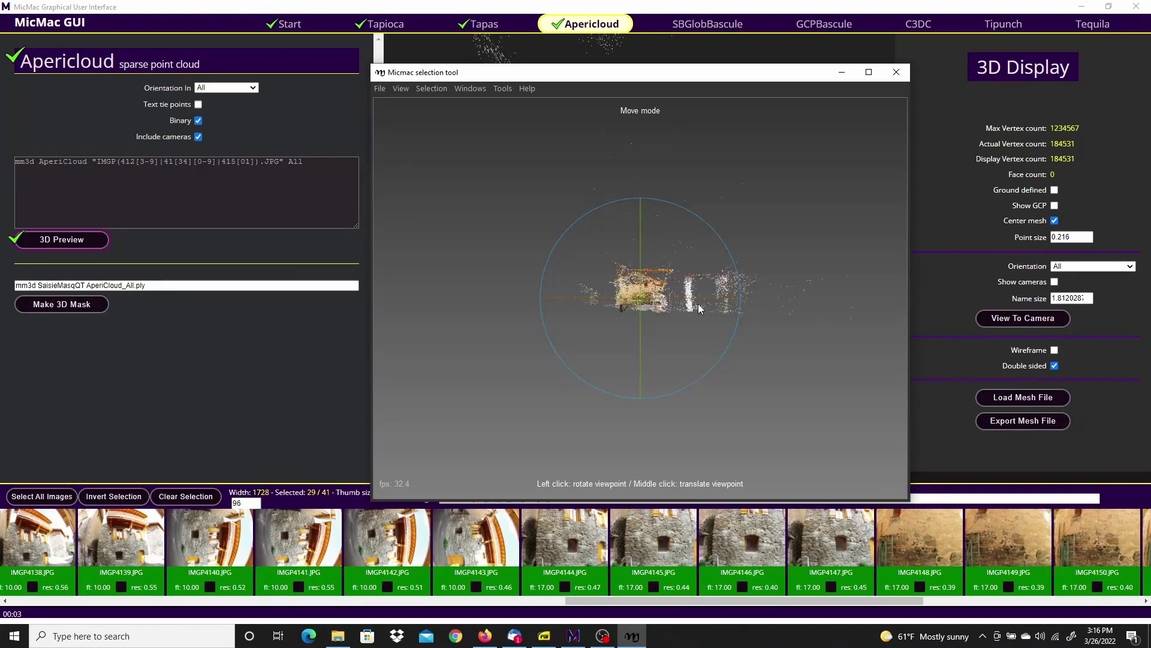
scroll(698, 309, "up", 3)
left_click_drag(724, 269, 751, 295)
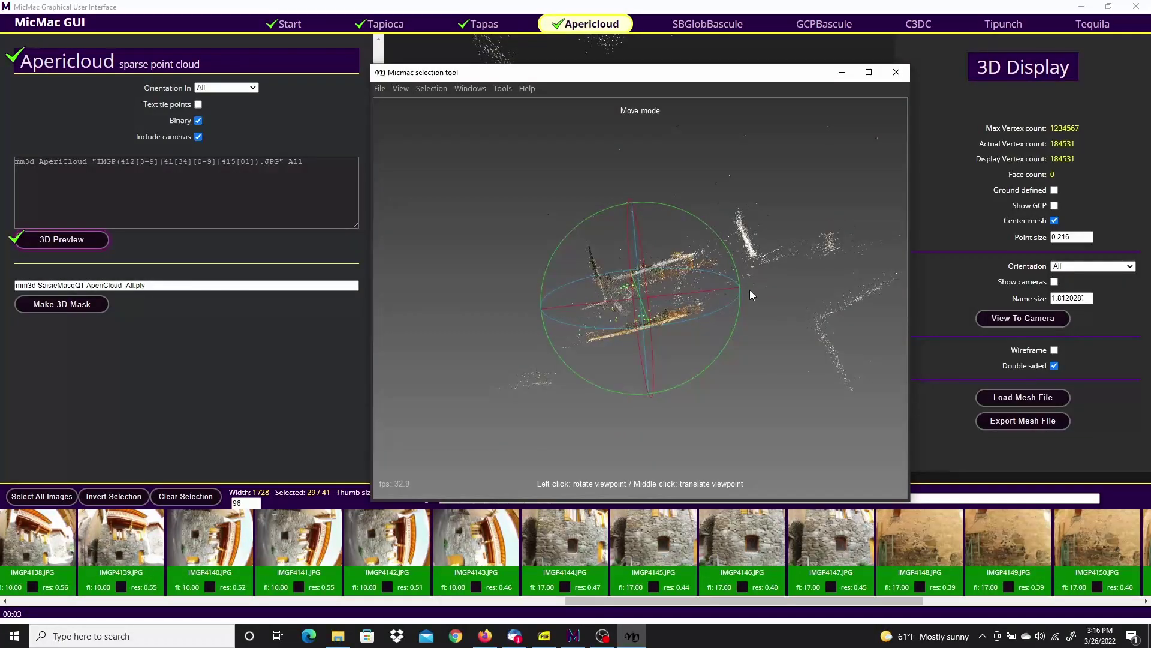
left_click(432, 89)
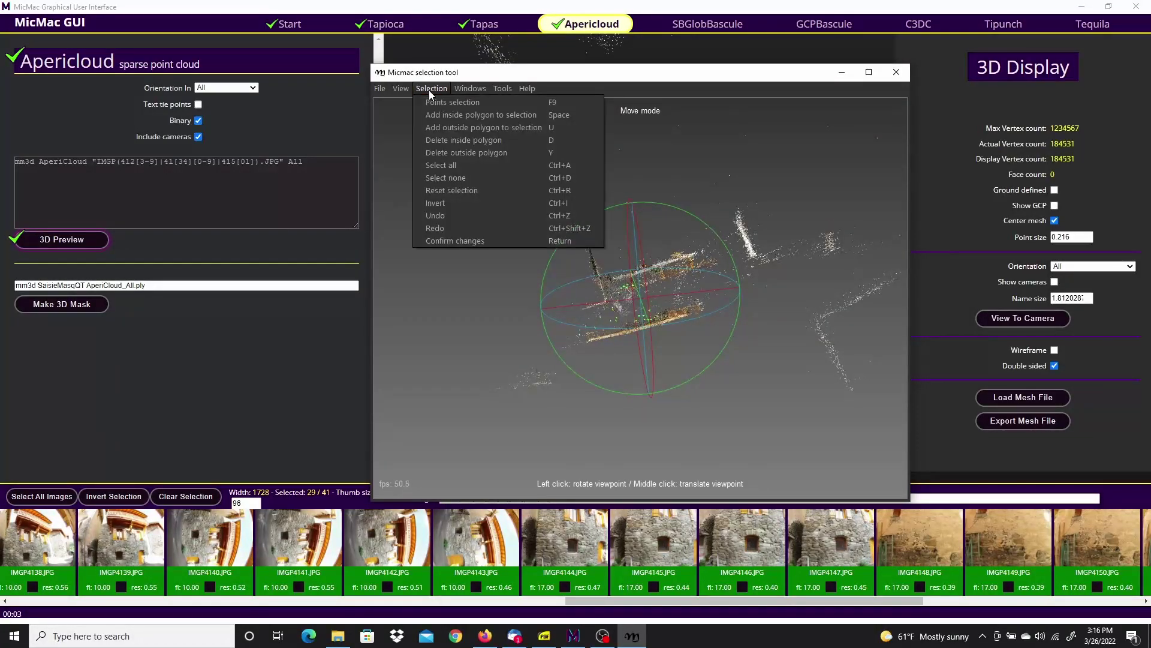
left_click(431, 102)
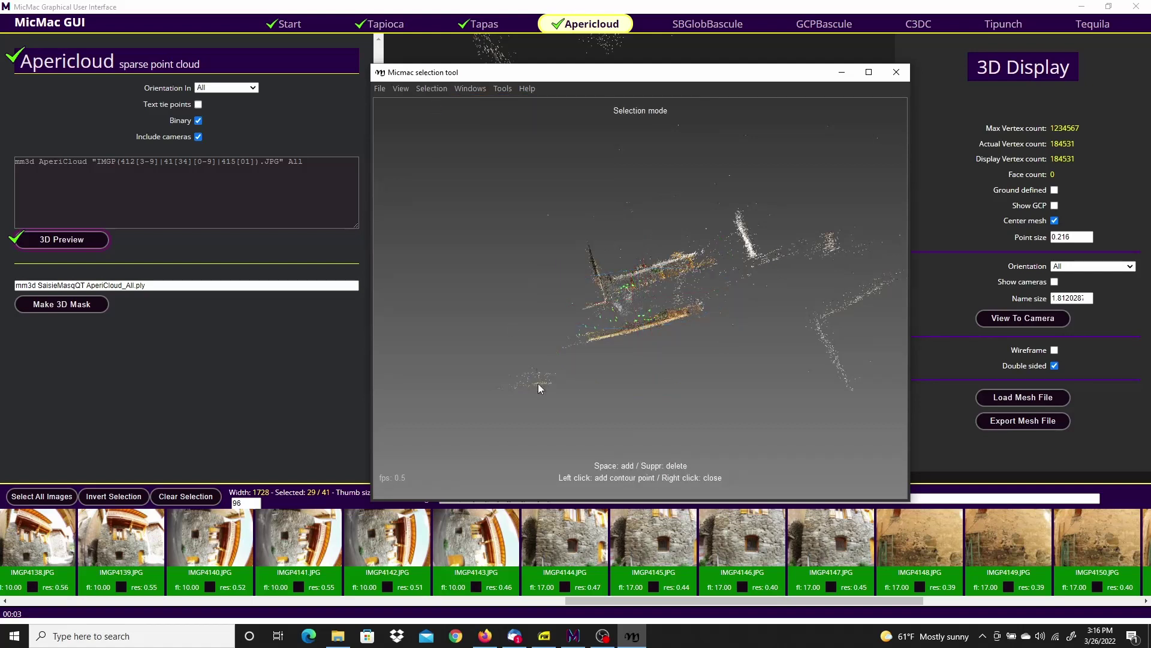
left_click(542, 235)
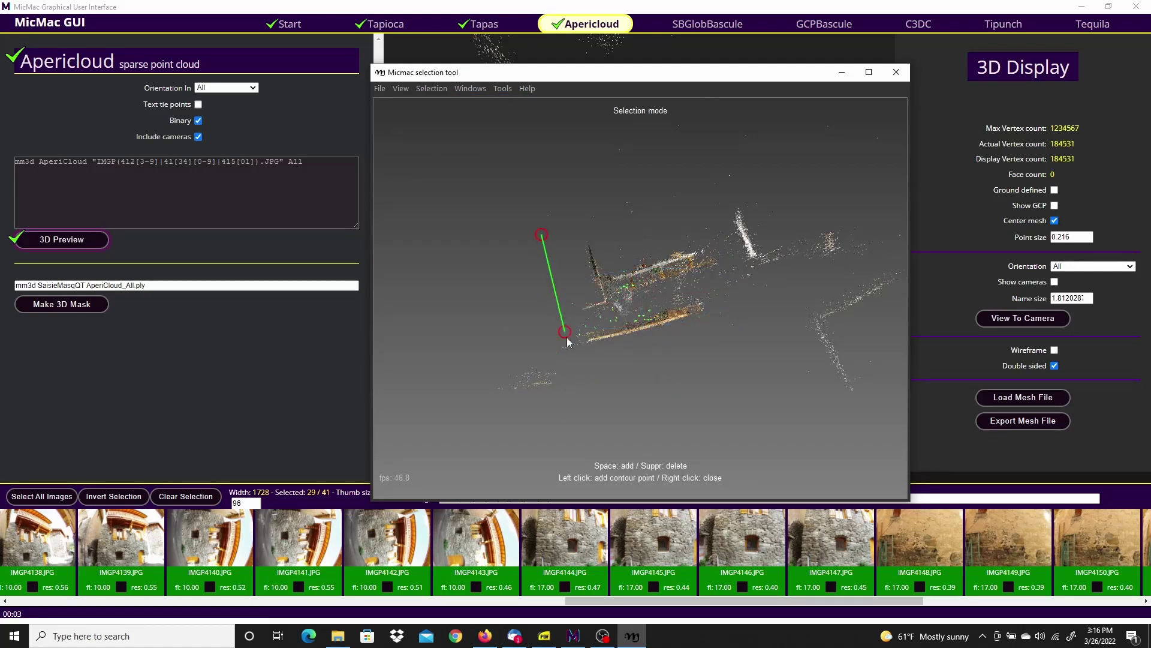
left_click(583, 368)
left_click(868, 271)
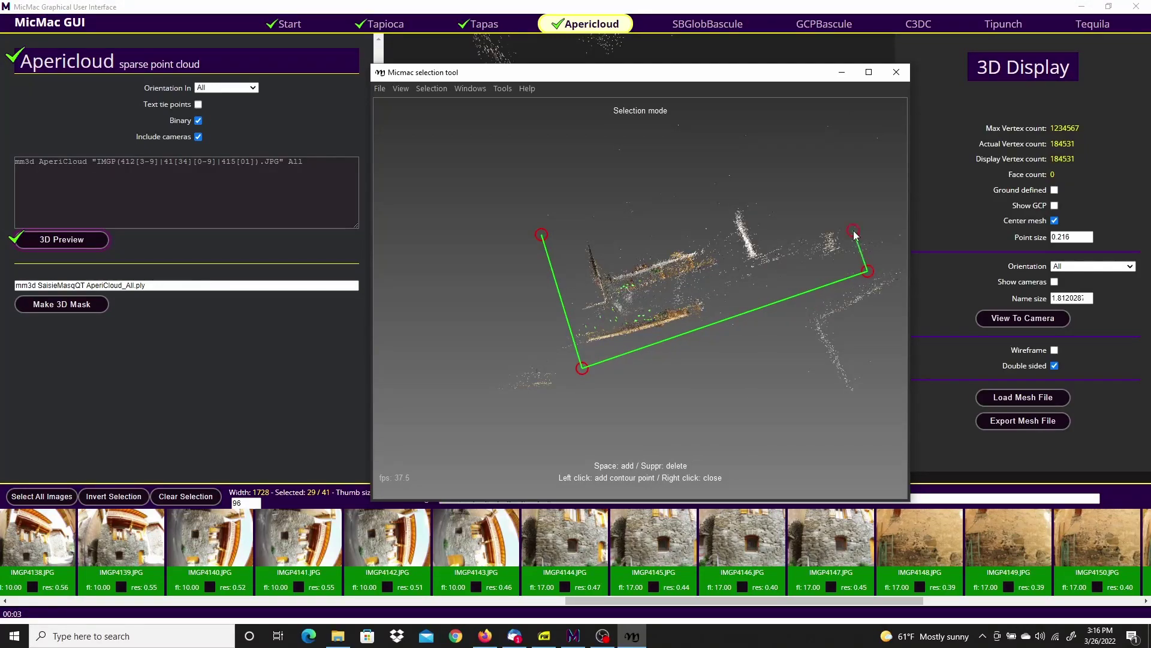
left_click(824, 174)
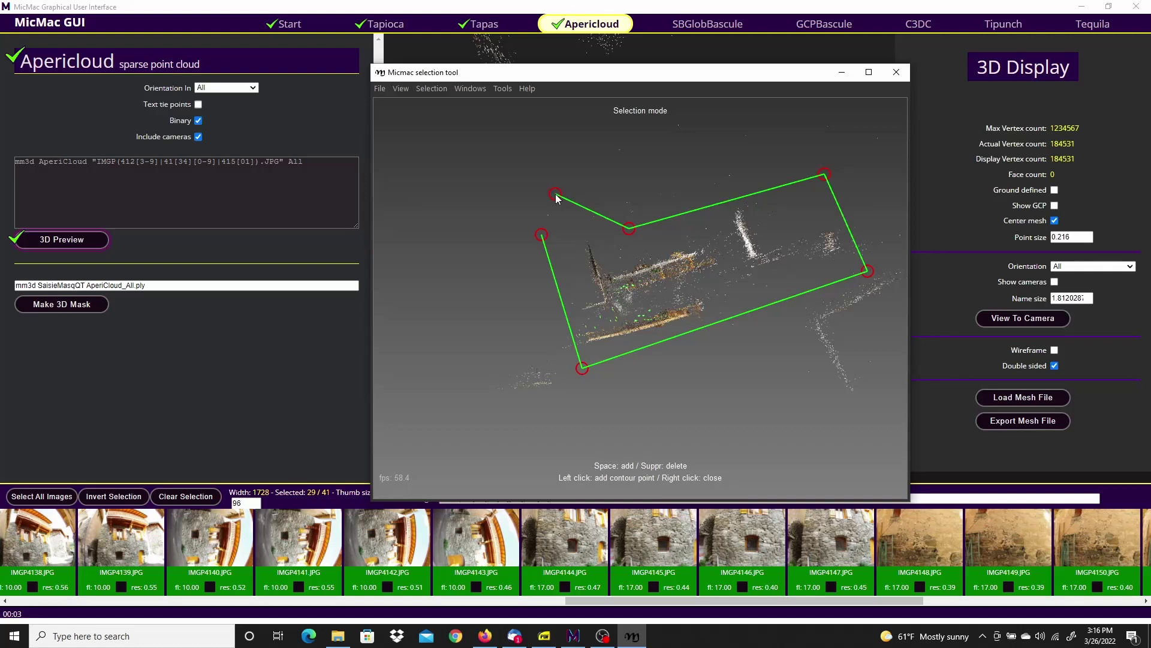
right_click(556, 196)
key("space")
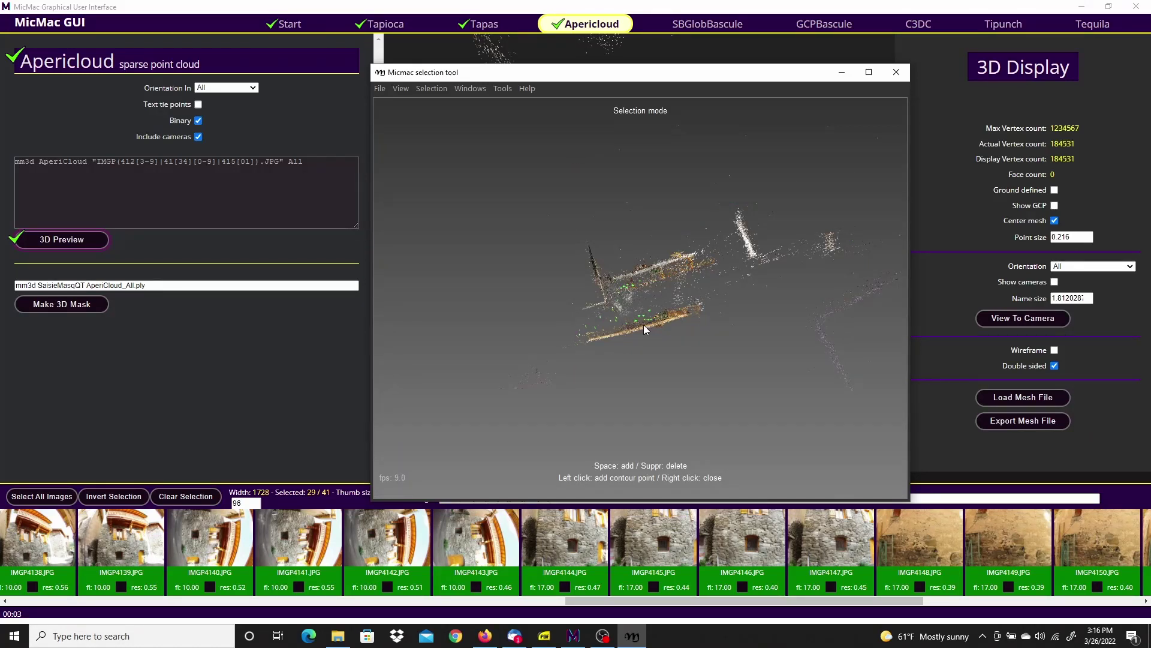
Return to Move mode and rotate the cloud to view the street end-on.
left_click(431, 89)
left_click(430, 103)
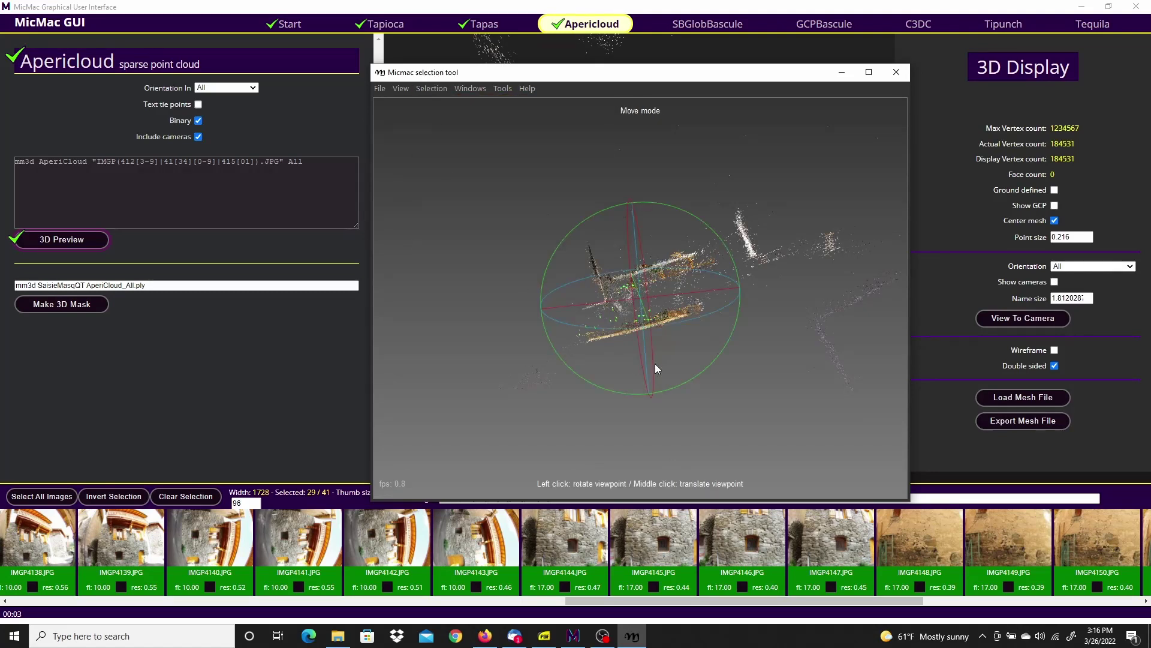
left_click_drag(654, 363, 763, 229)
left_click_drag(672, 401, 849, 404)
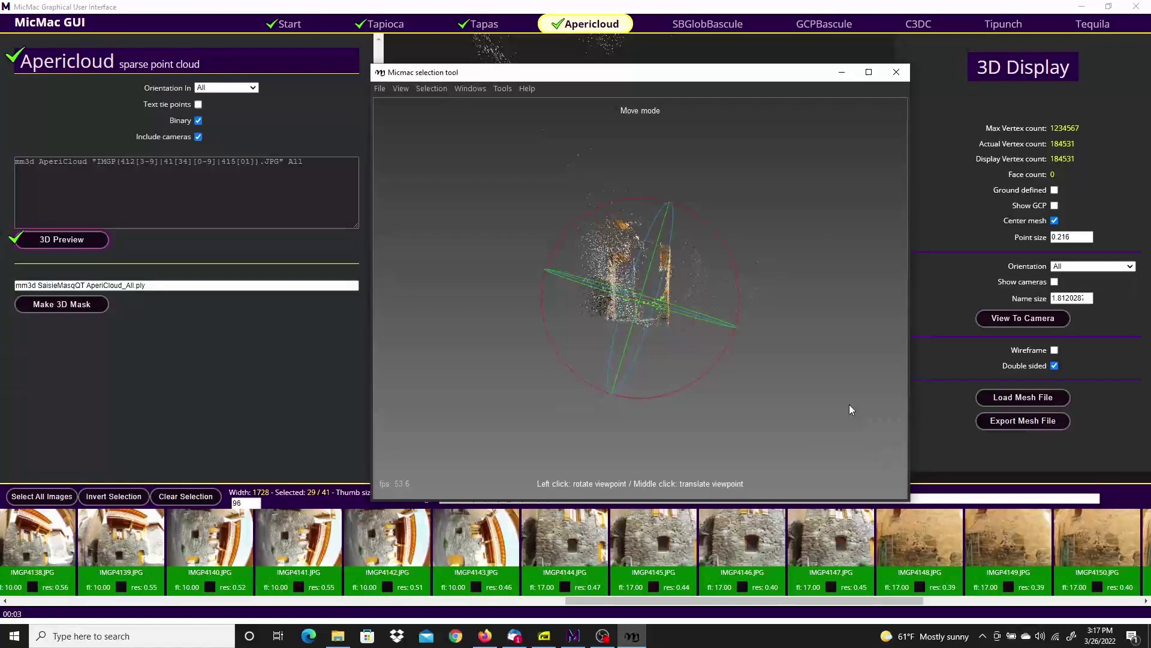
Draw a second polygon around the cloud's base and delete the points outside it.
left_click(431, 88)
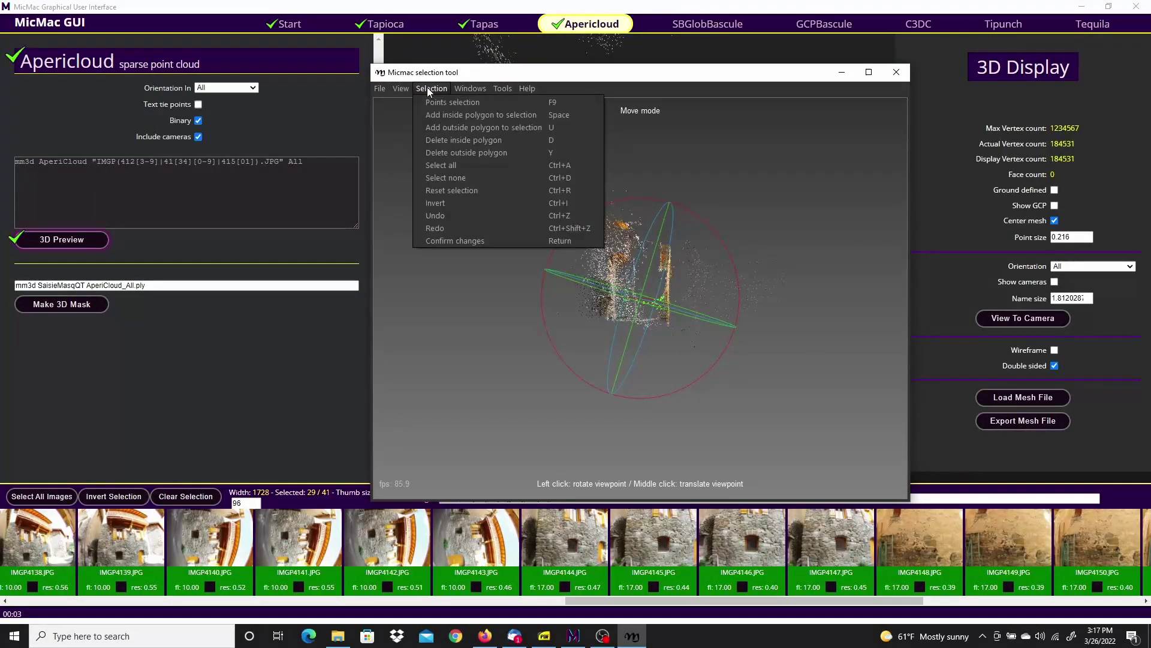
left_click(429, 98)
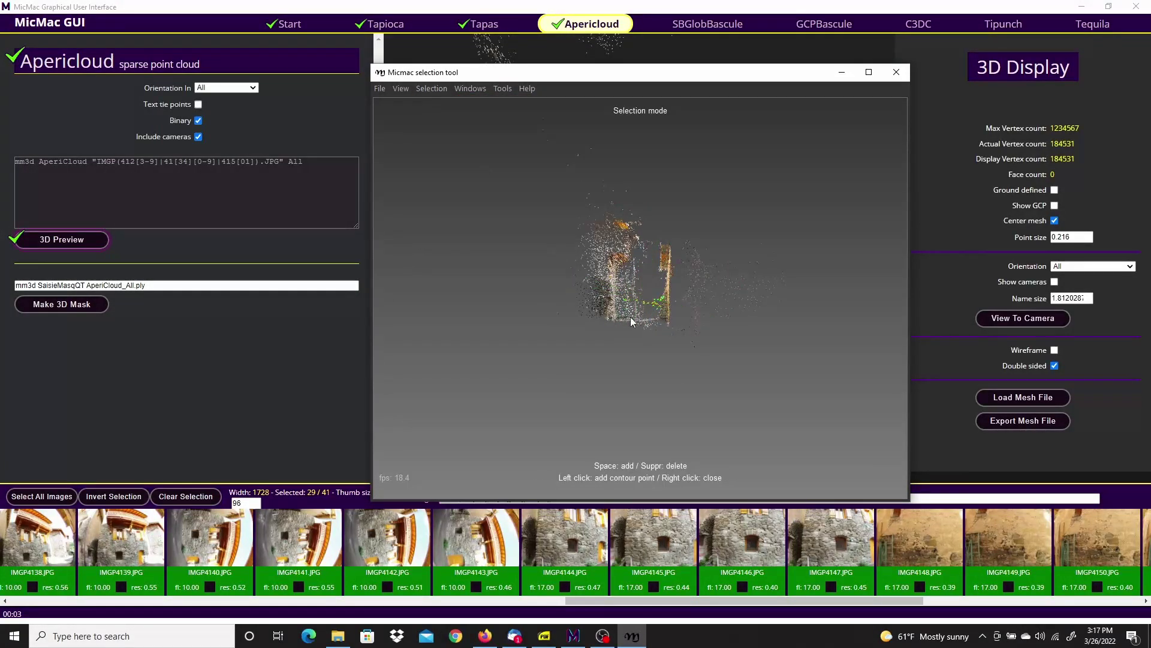
left_click(570, 337)
left_click(684, 340)
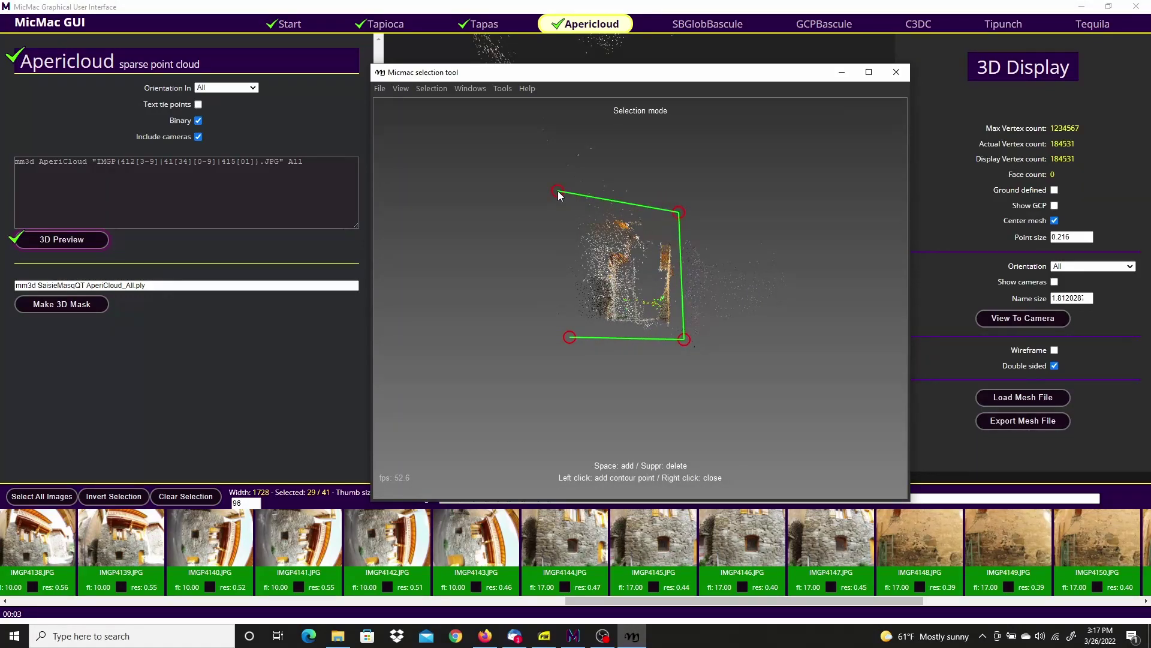
right_click(556, 287)
left_click(444, 89)
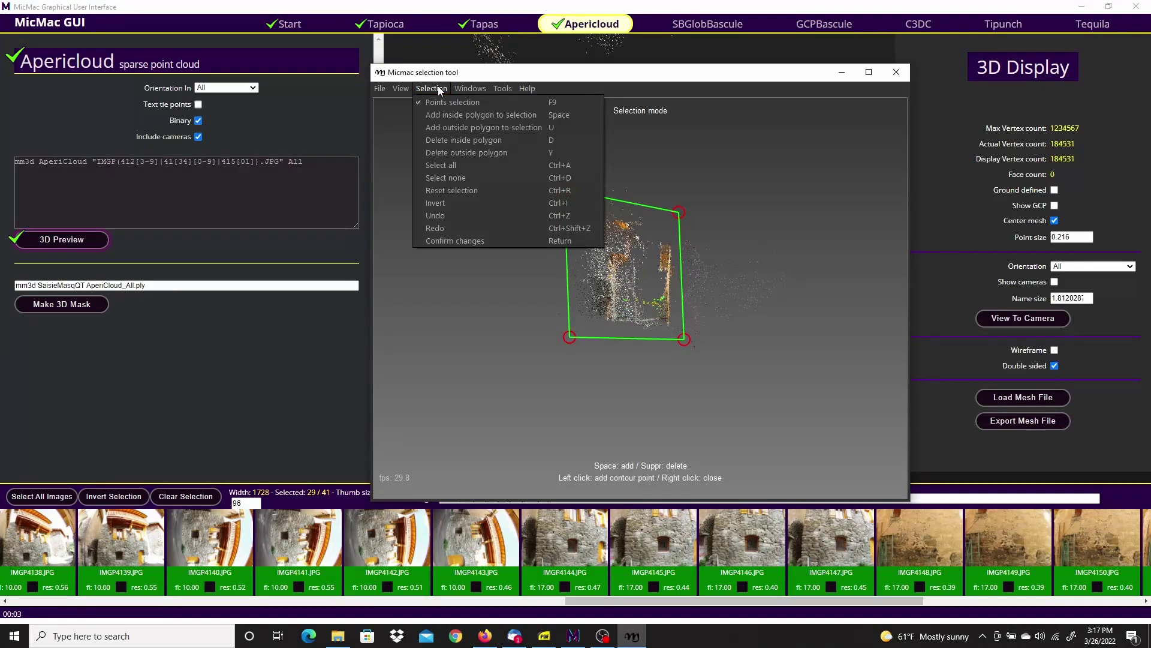
left_click(453, 155)
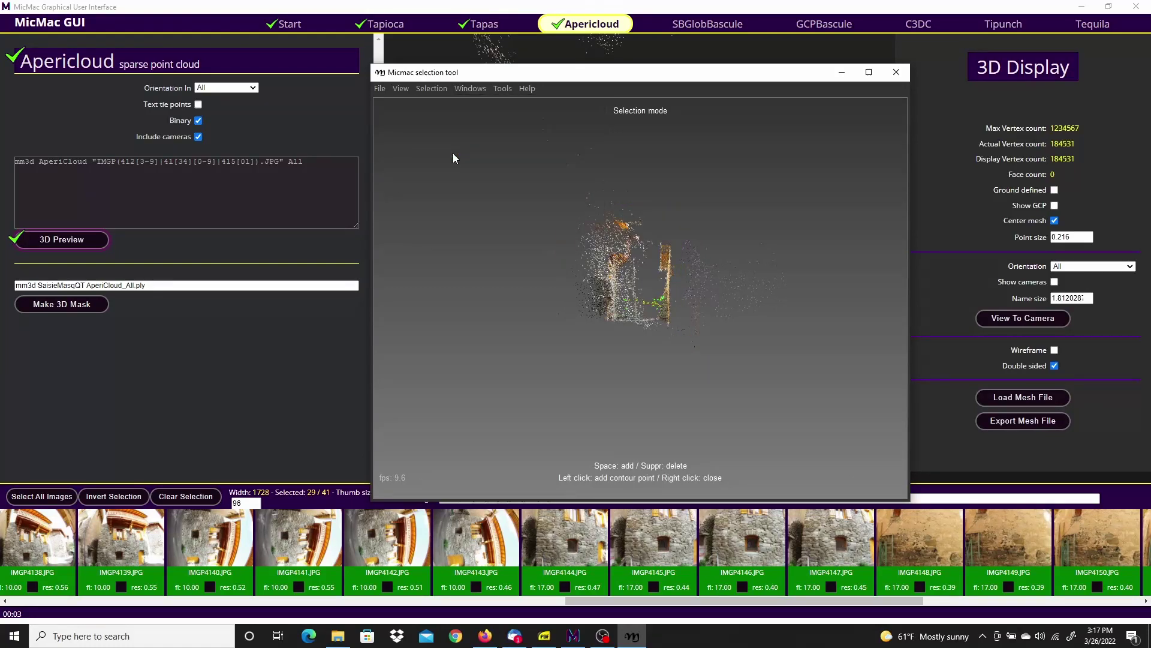
Return to Move mode and orbit the trimmed cloud to check the mask.
left_click(427, 89)
left_click(432, 105)
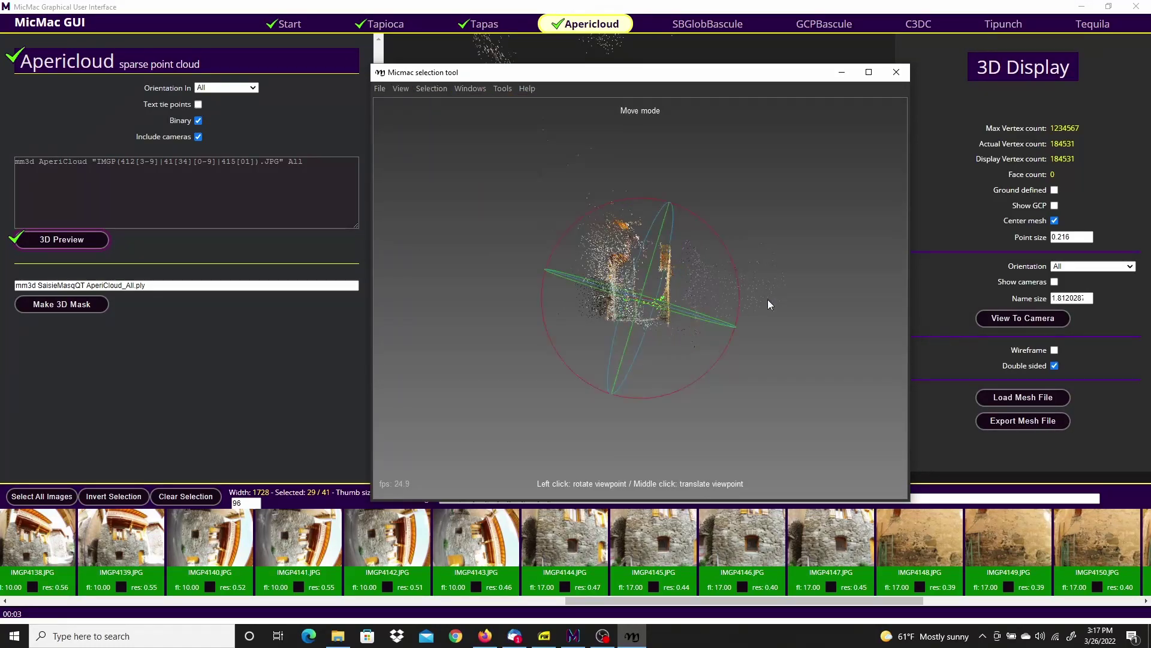
left_click_drag(770, 304, 741, 243)
left_click_drag(718, 375, 816, 360)
Save the selection info and exit the masking tool.
left_click(379, 88)
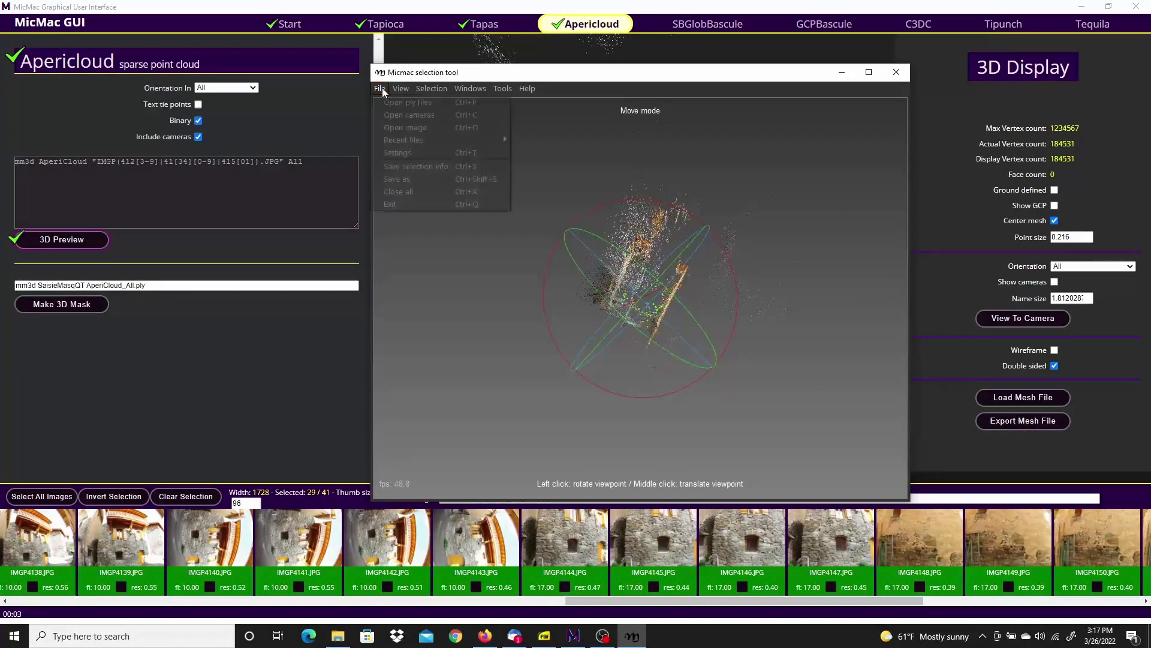
left_click(418, 167)
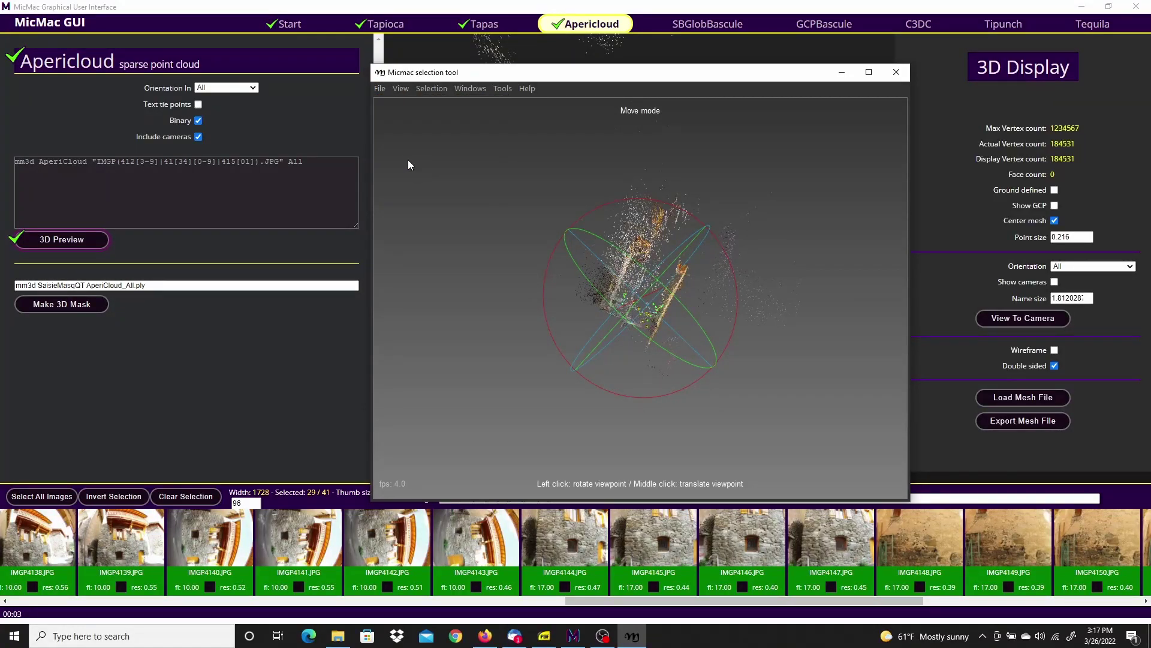
left_click(380, 88)
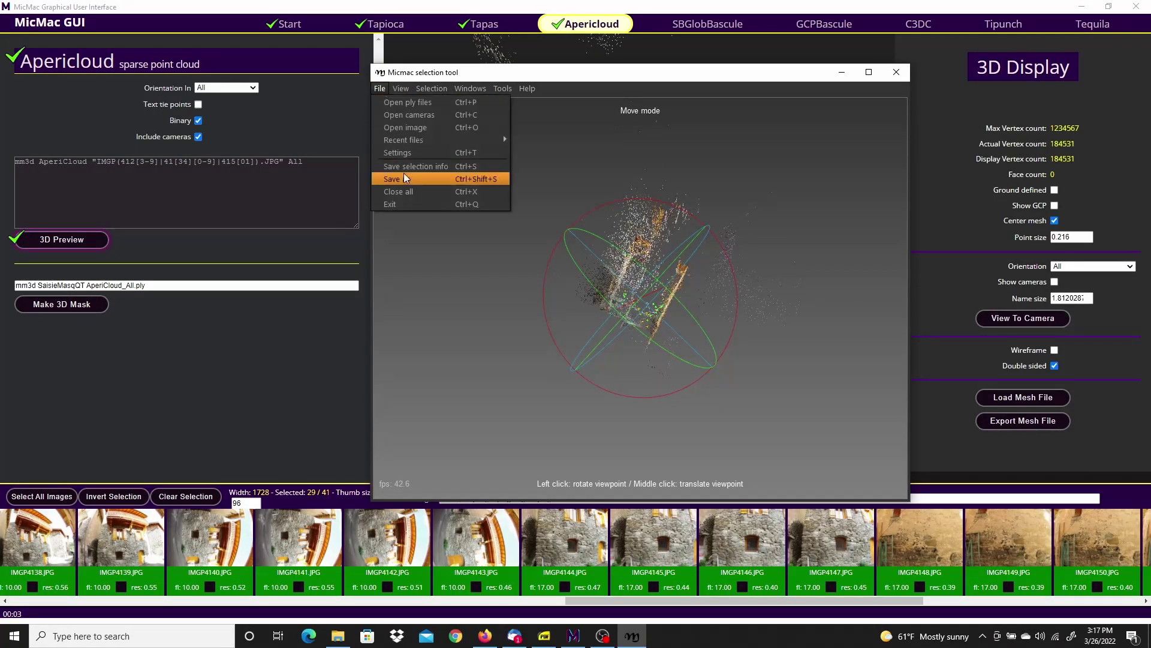
left_click(391, 205)
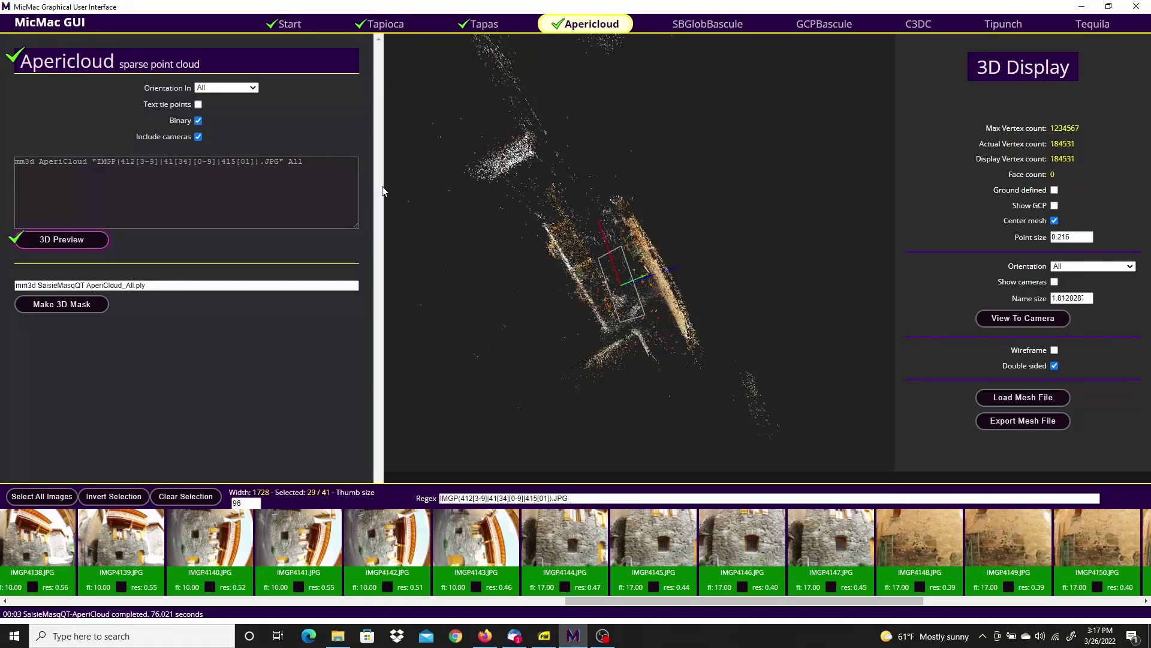
On the C3DC page, set Mode to BigMac and start the masked Dense Cloud run.
left_click(921, 25)
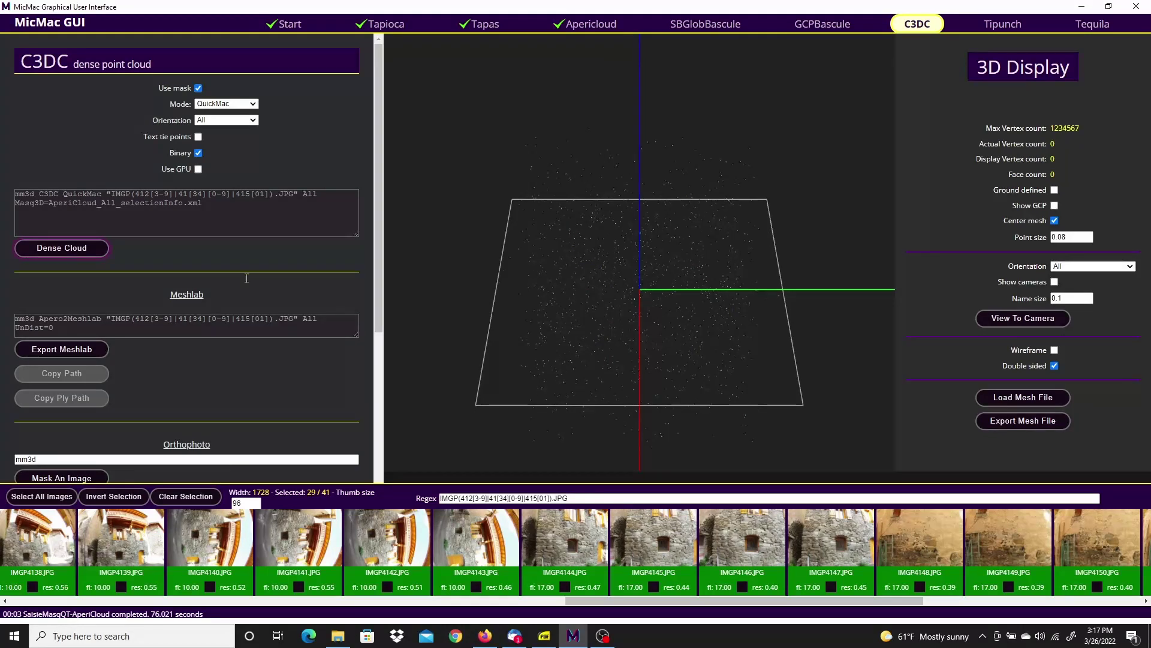
left_click(251, 104)
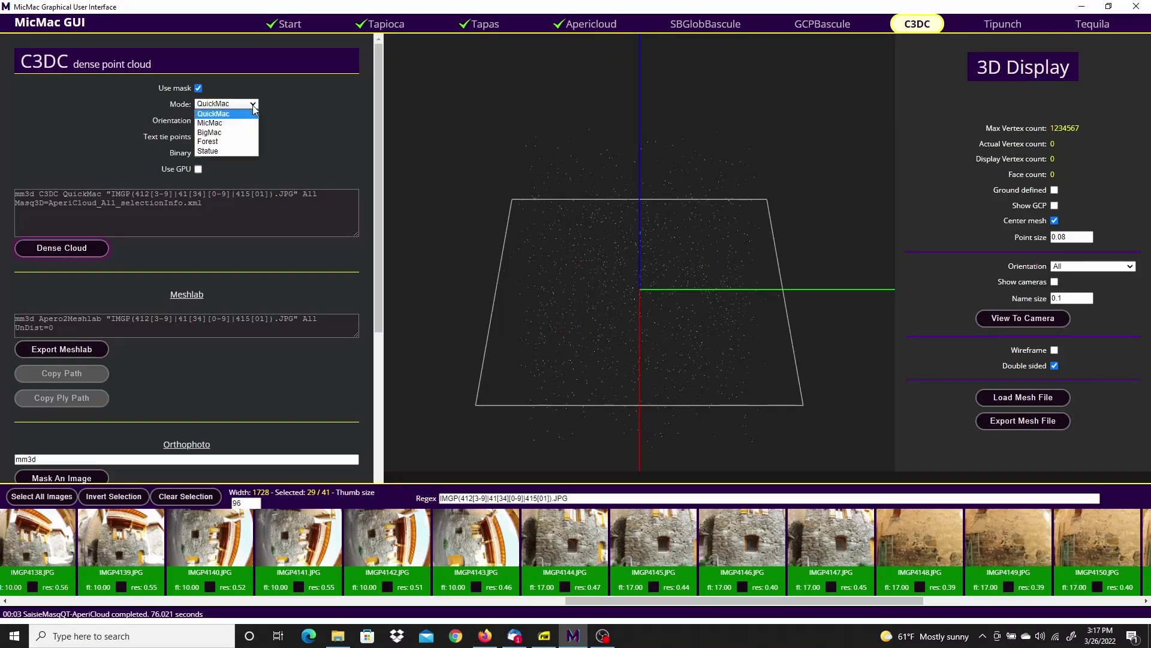
left_click(217, 133)
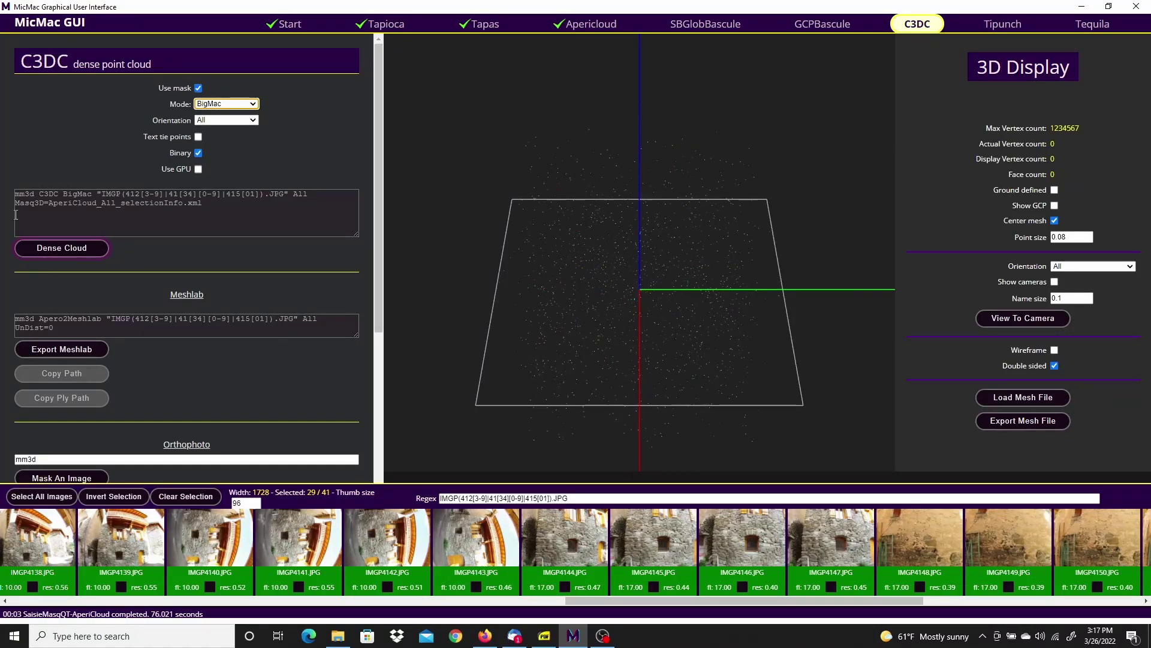
left_click(59, 247)
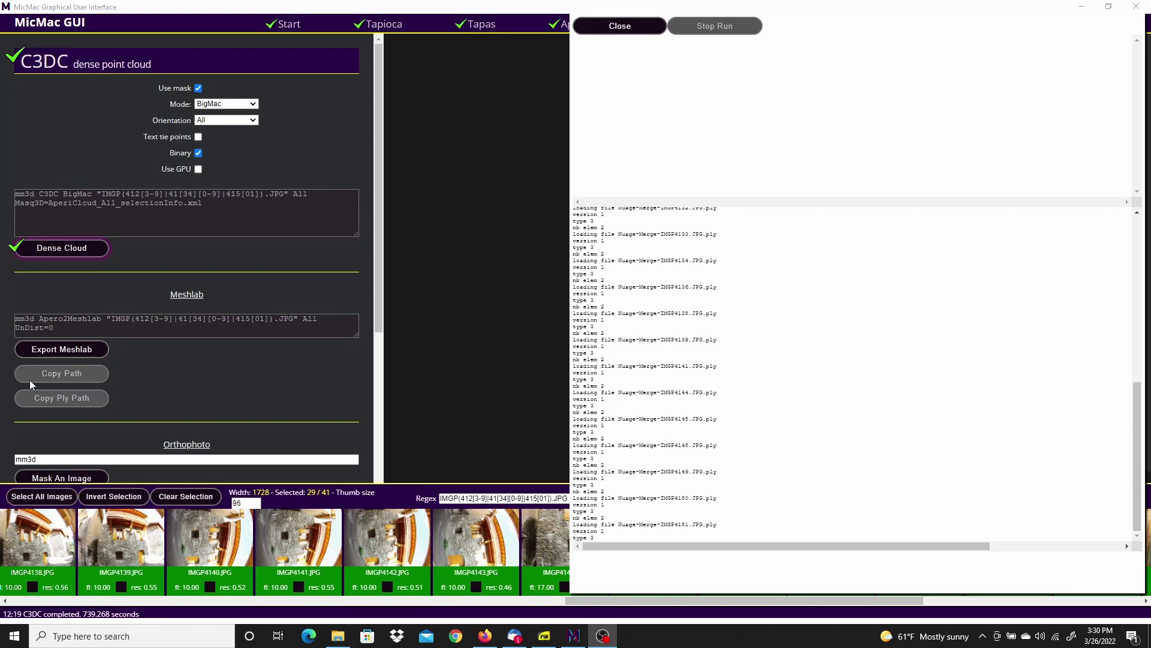
Close the finished run log to reveal the 1206709-vertex C3DC_BigMac.ply cloud.
left_click(623, 28)
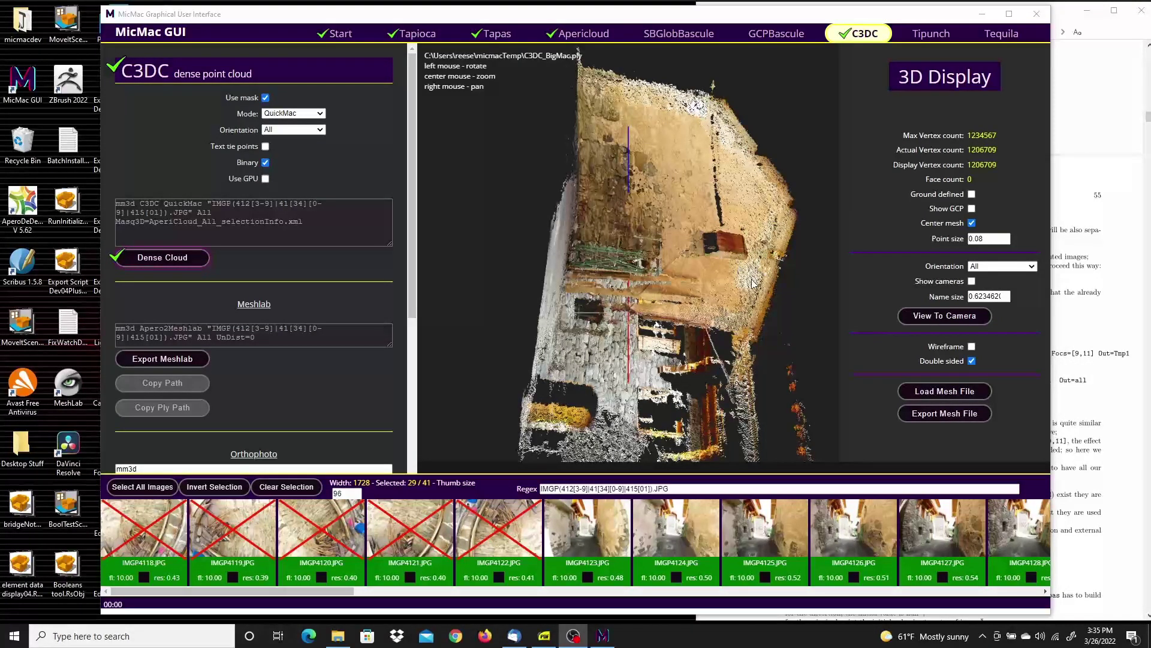
Reload C3DC_BigMac.ply into the 3D display through Load Mesh File.
left_click_drag(775, 321, 654, 327)
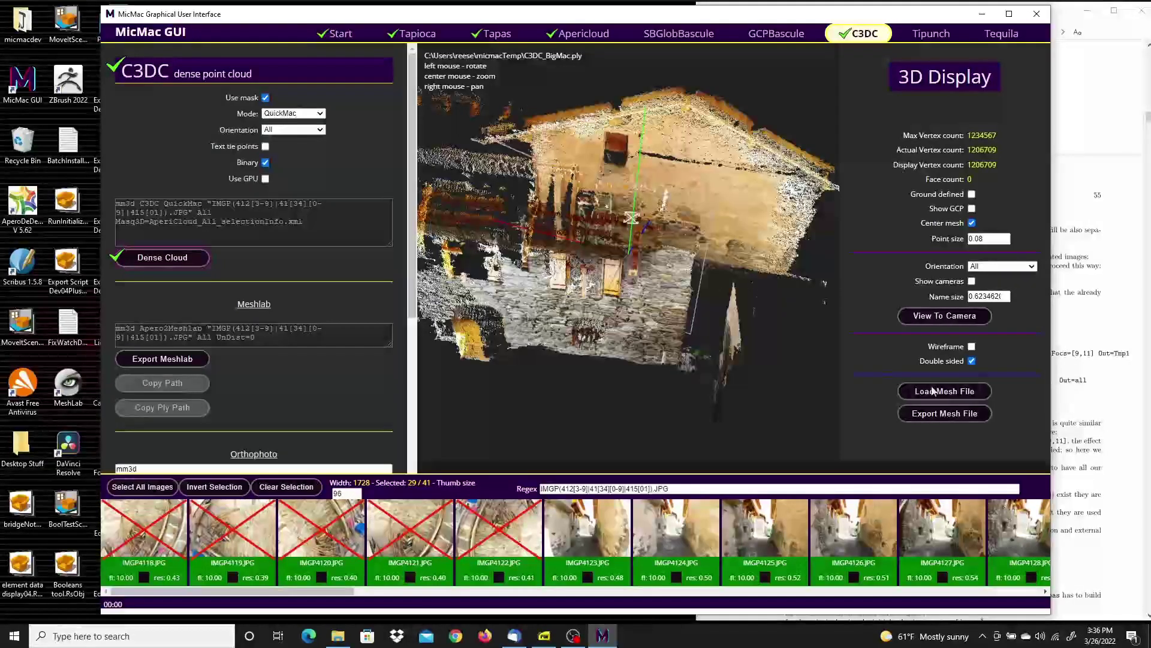
left_click(959, 391)
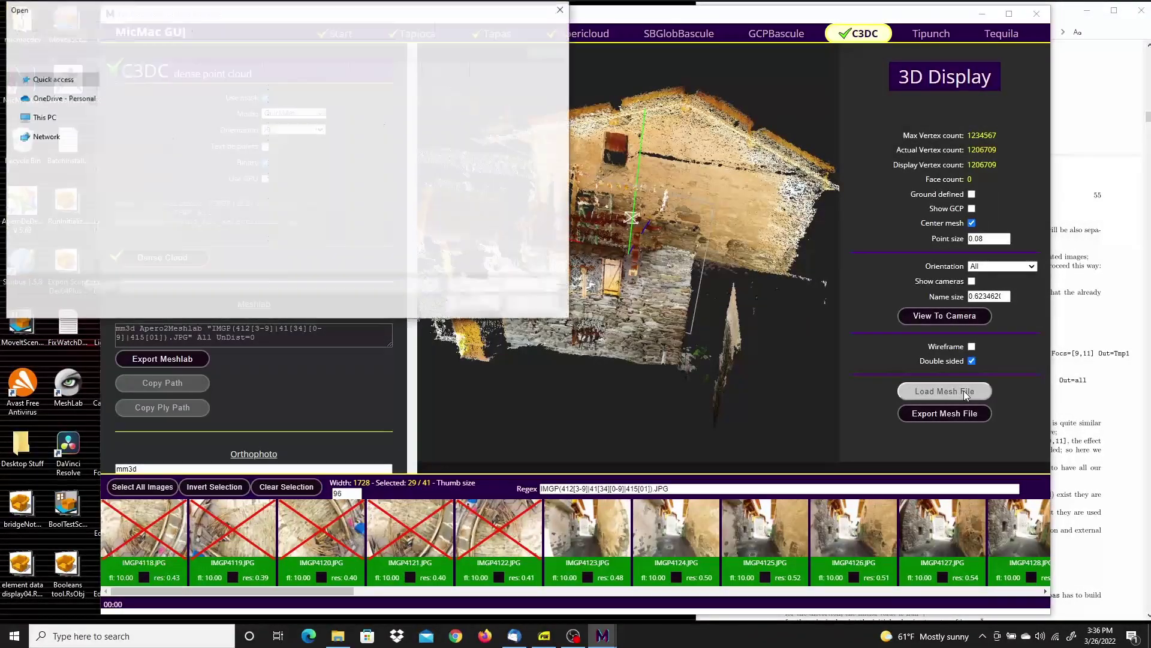
left_click(144, 239)
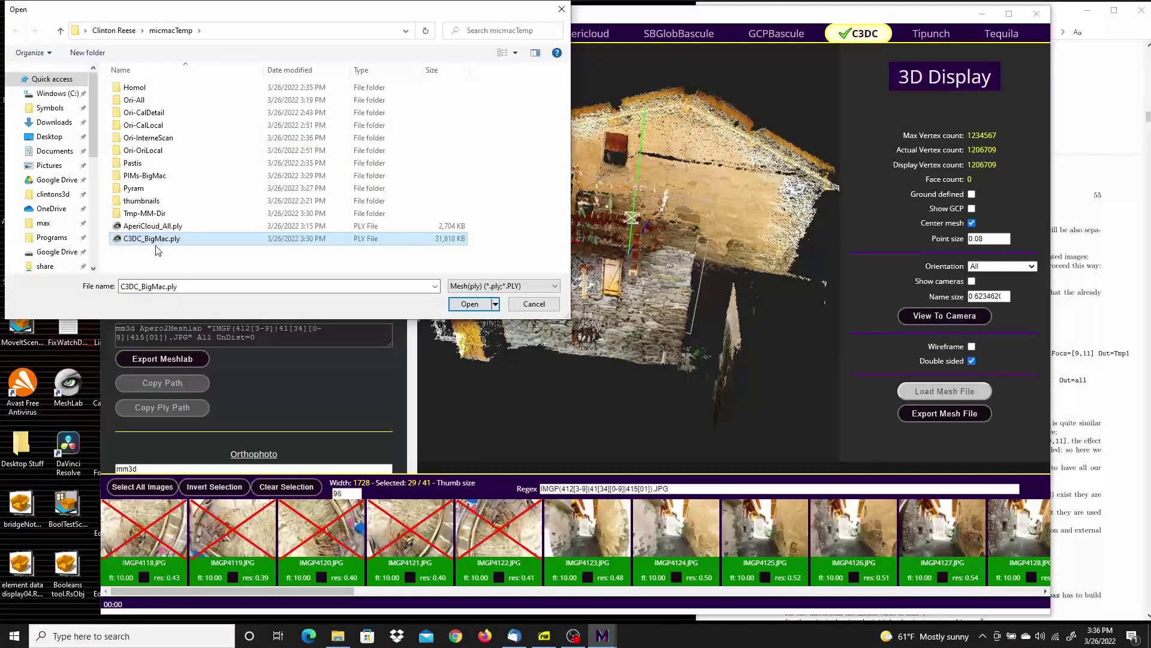
left_click(470, 305)
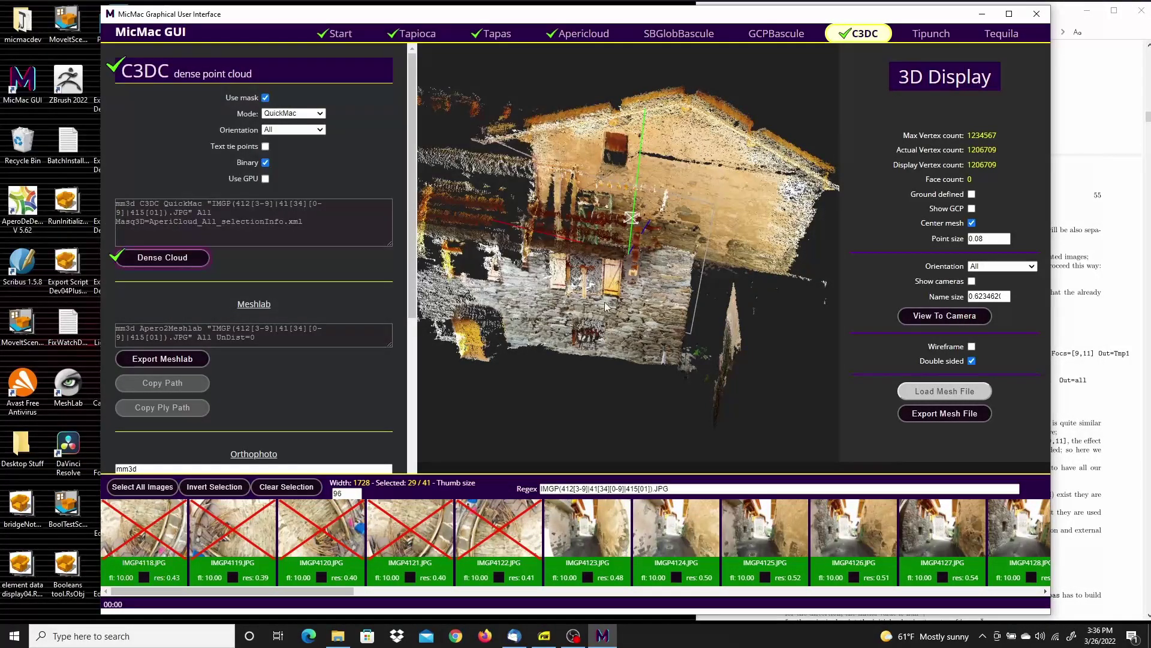
Rotate and zoom into the cloud to inspect the stone street walls and pavement.
left_click_drag(720, 355, 657, 302)
scroll(655, 298, "up", 6)
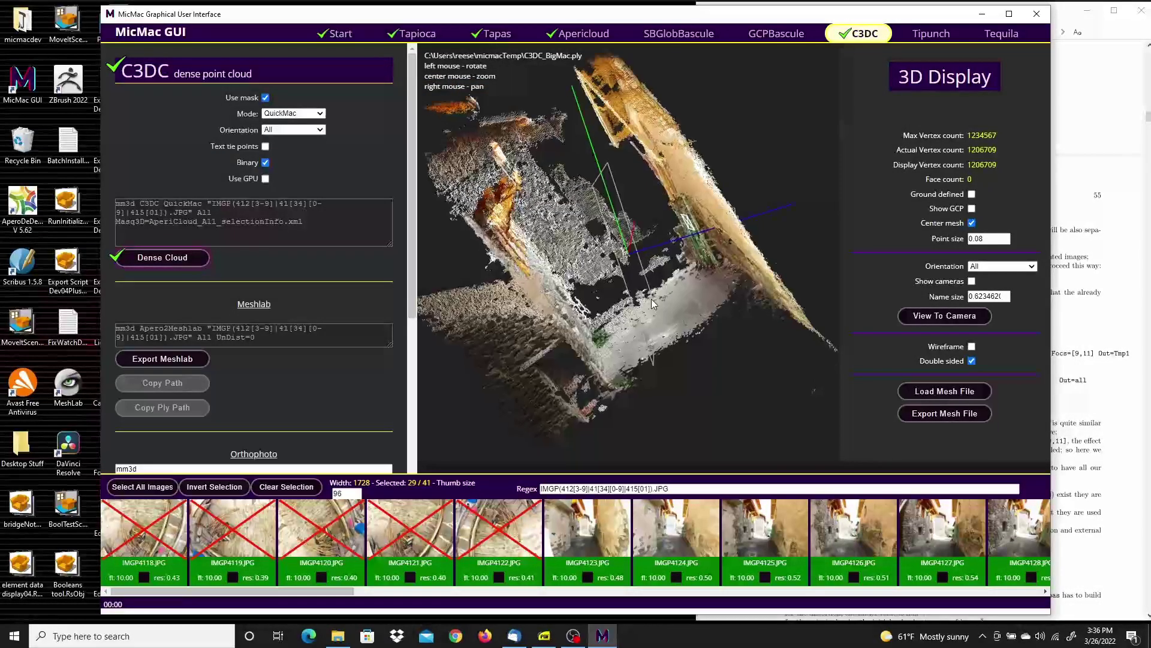
left_click_drag(653, 304, 567, 201)
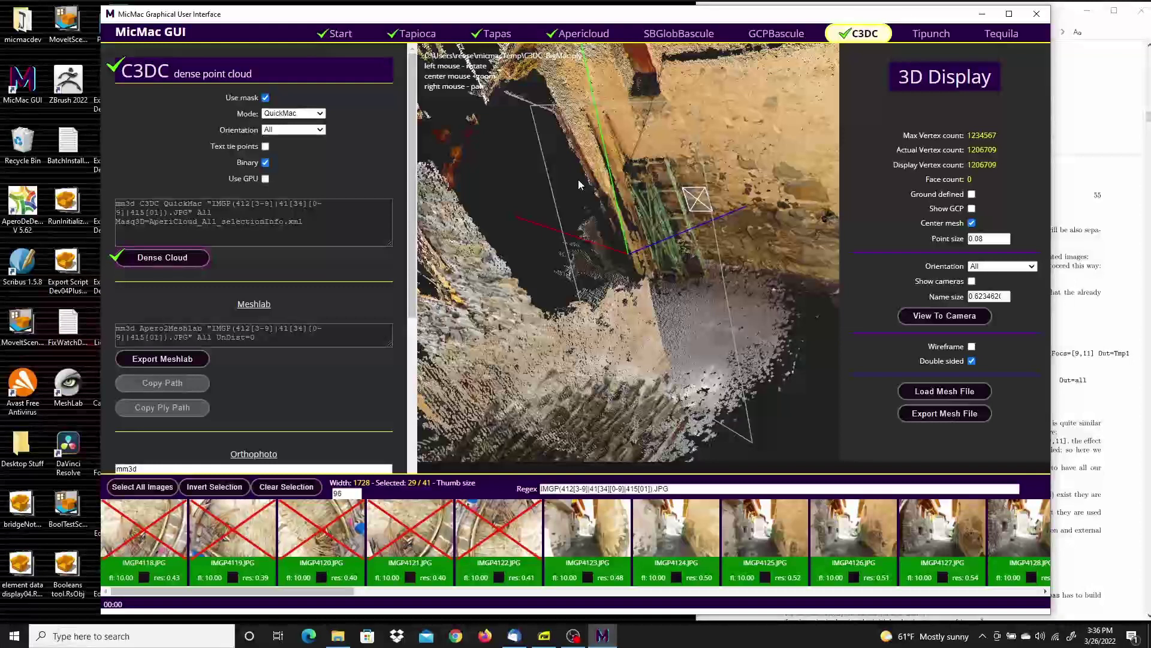
Browse the Tapioca tie-point thumbnails across the 29 images, then return to Tapas.
left_click(406, 34)
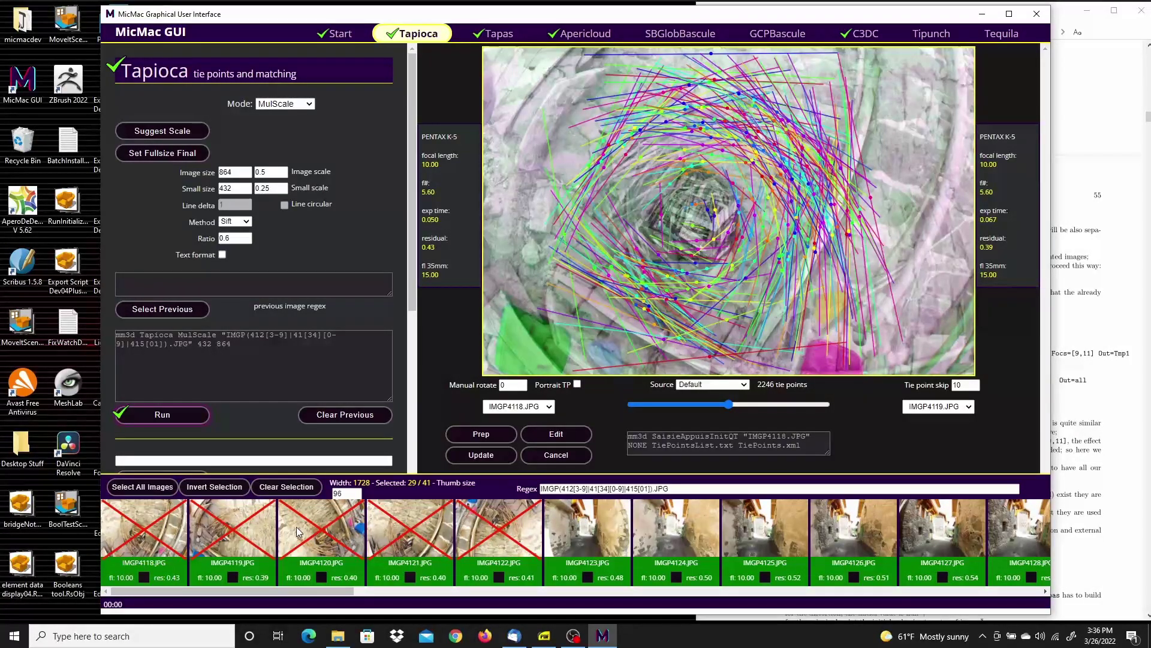
left_click_drag(309, 591, 749, 593)
left_click(844, 592)
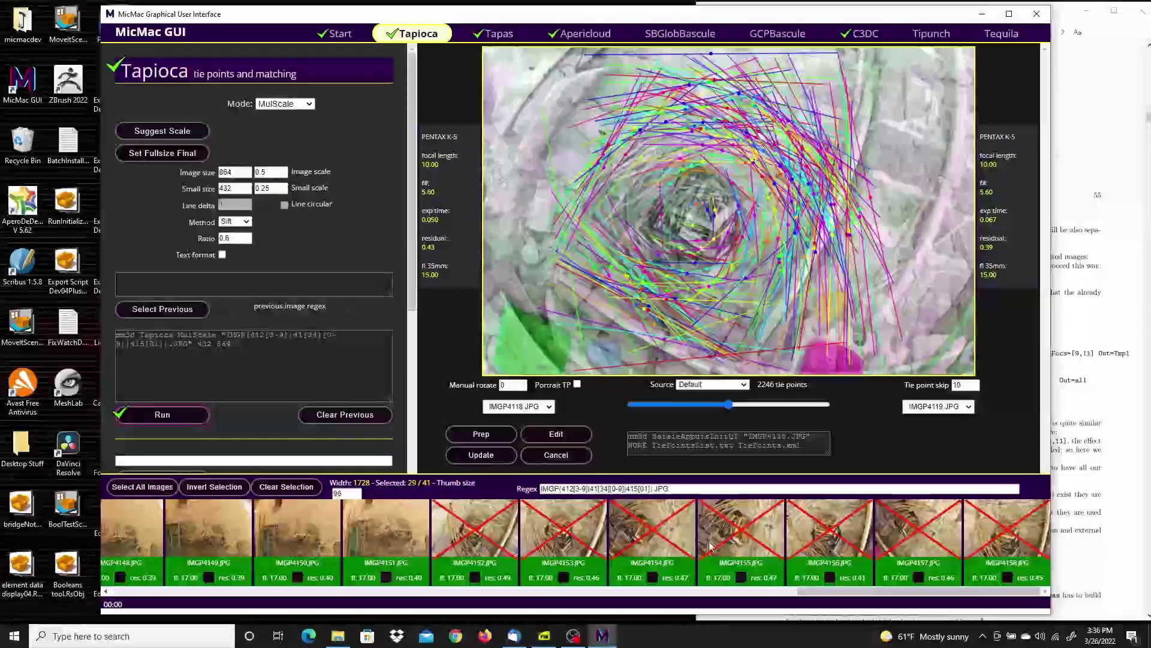
scroll(844, 592, "up", 10)
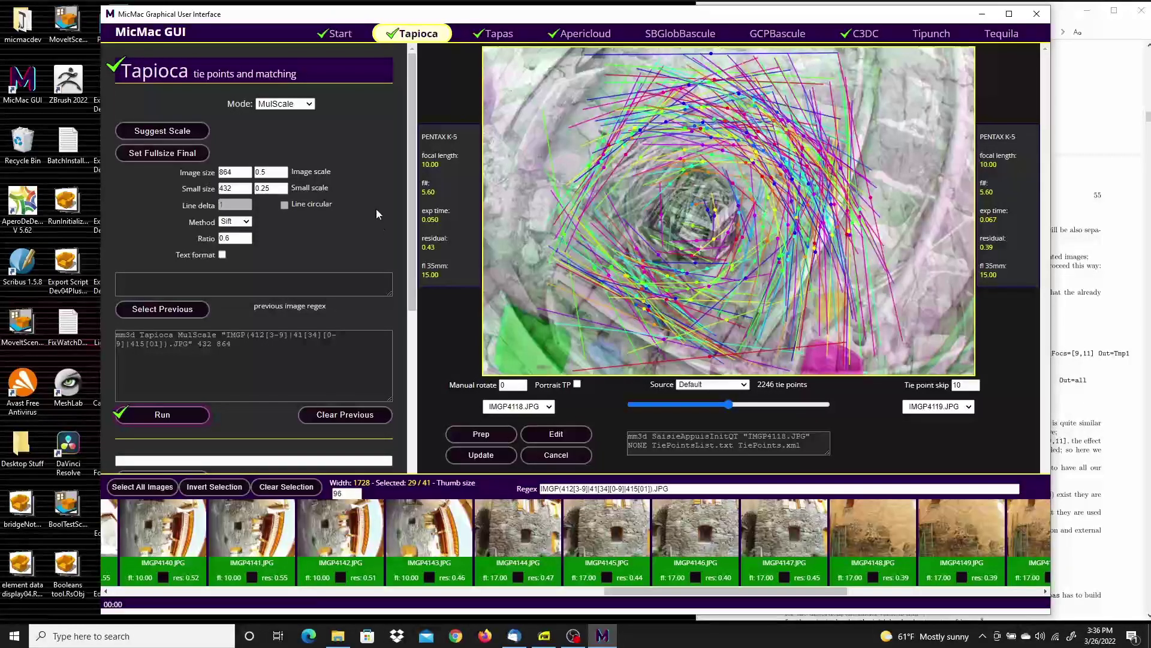
left_click(497, 35)
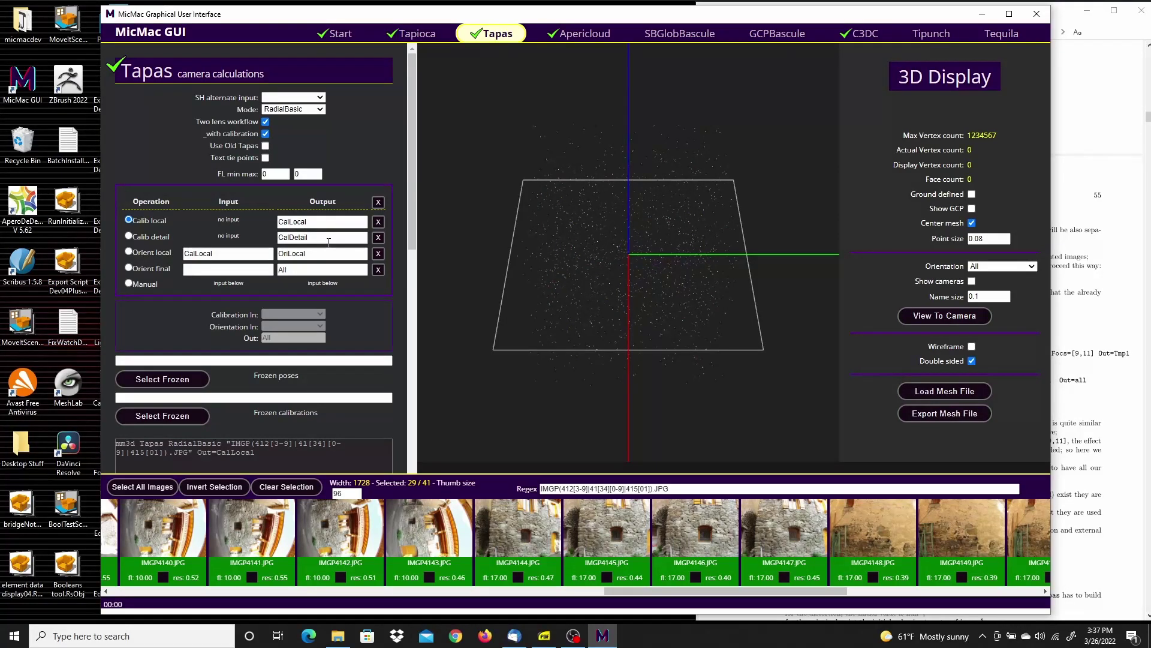
Set Tapas to Orient final, then move to the Apericloud sparse cloud page.
left_click(128, 253)
left_click(129, 269)
left_click(584, 36)
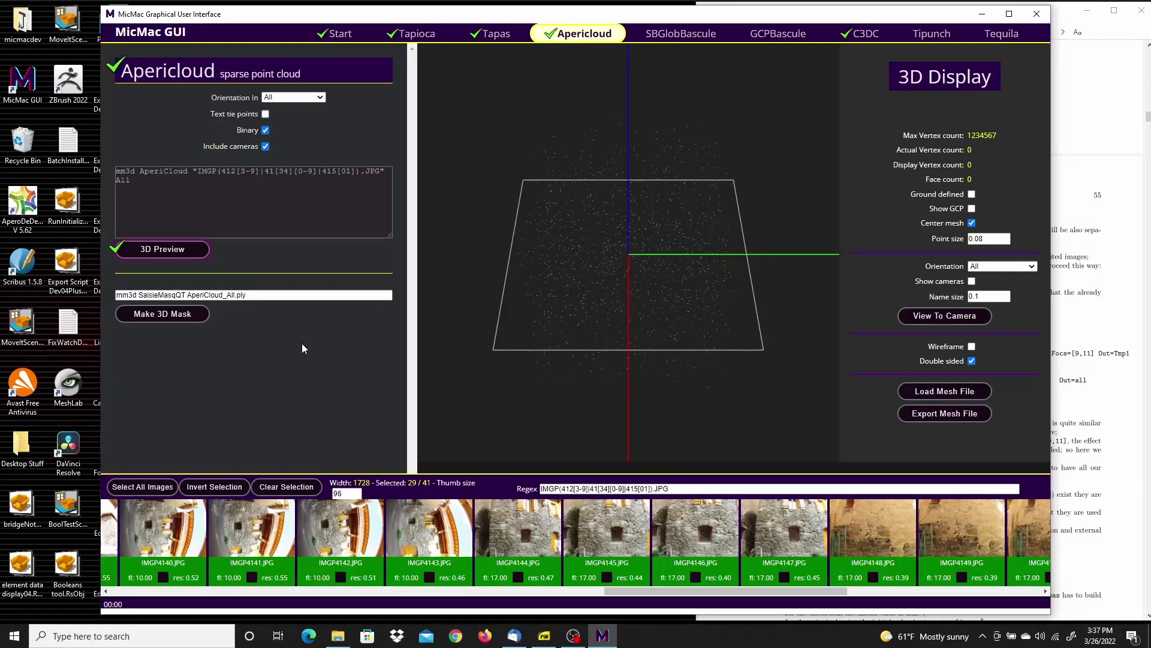
Return to the C3DC page and set the matching mode to BigMac.
left_click(869, 34)
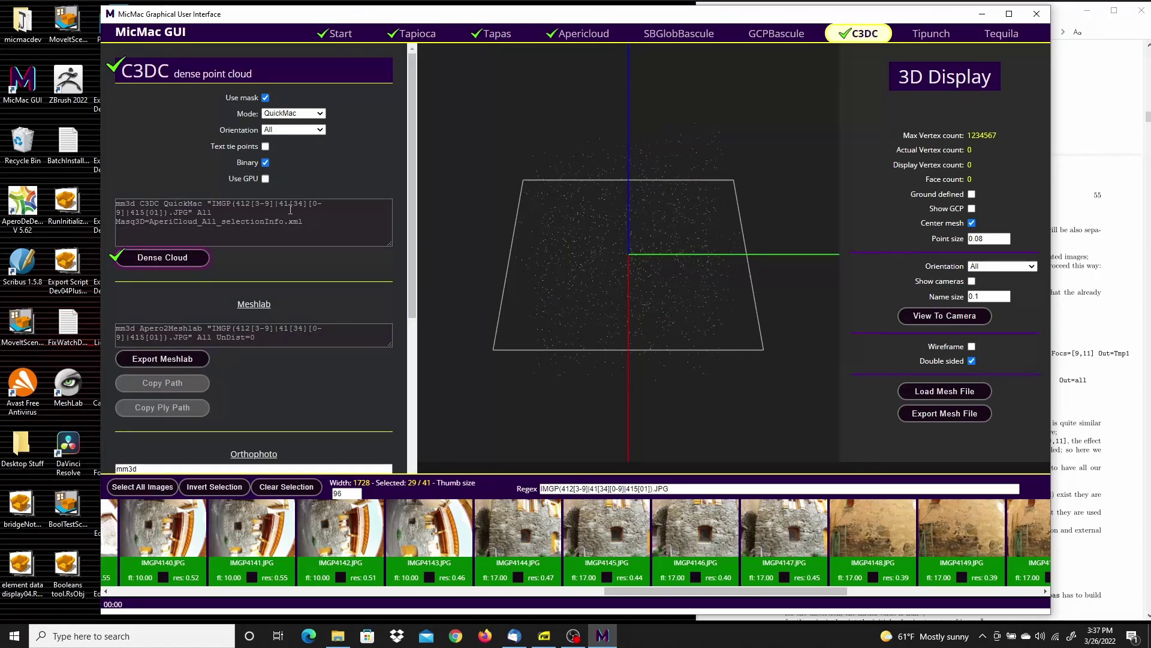
left_click(293, 114)
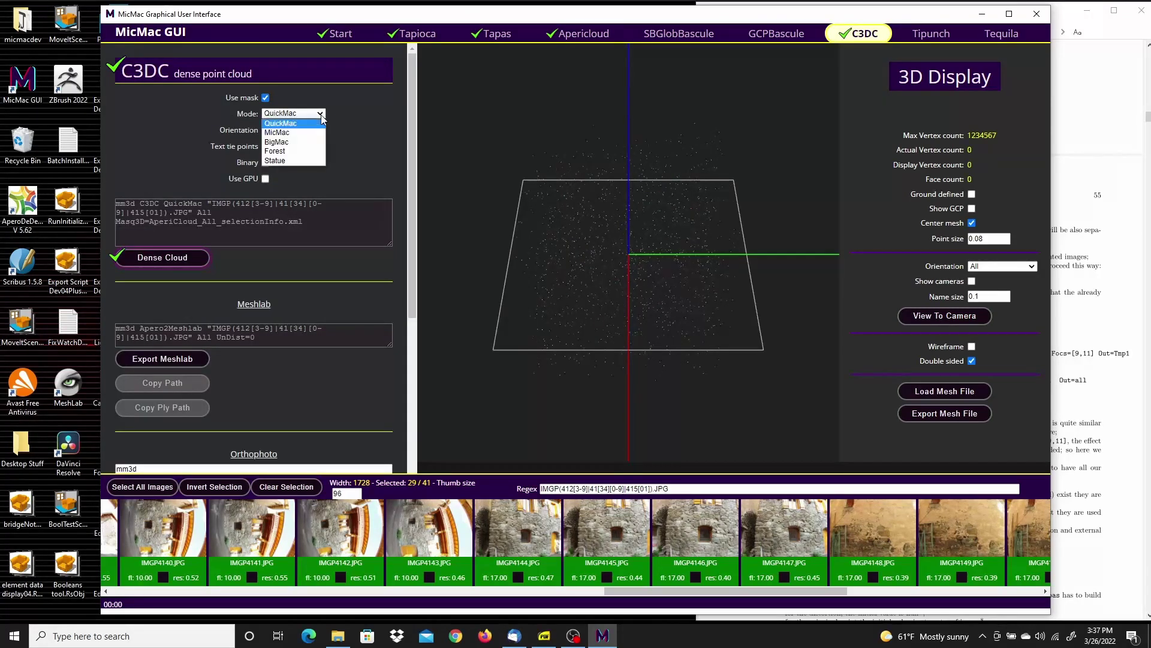
left_click(294, 138)
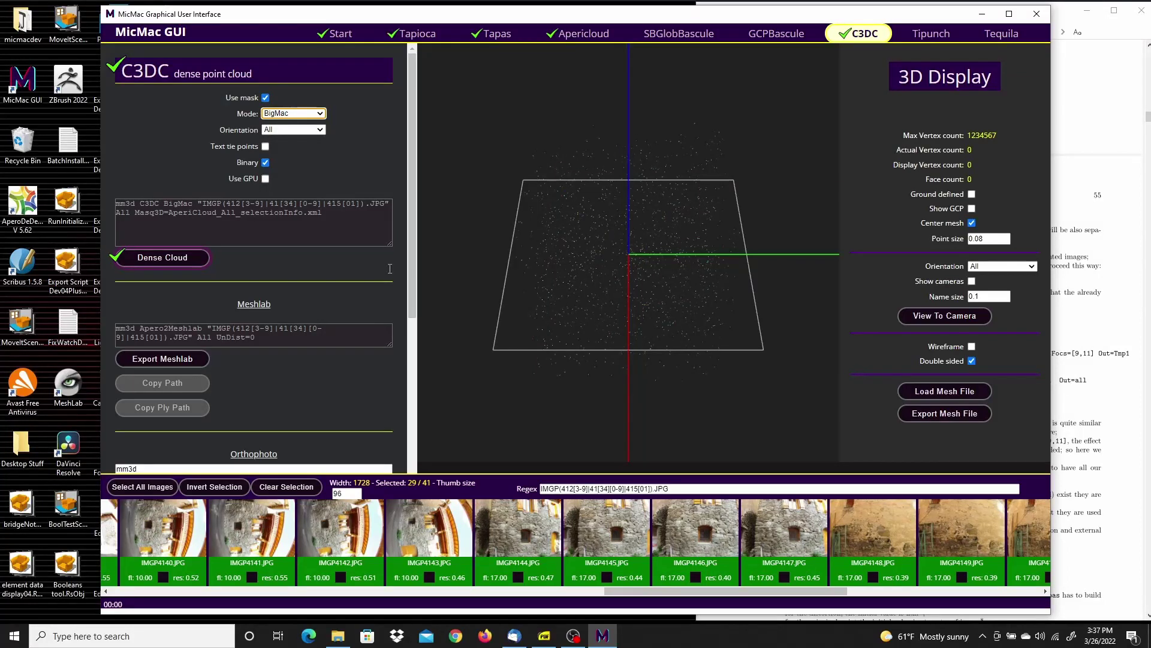
Try Export Mesh File, dismiss the 'Must have mesh geometry' warning, and open the mesh file picker.
left_click(931, 410)
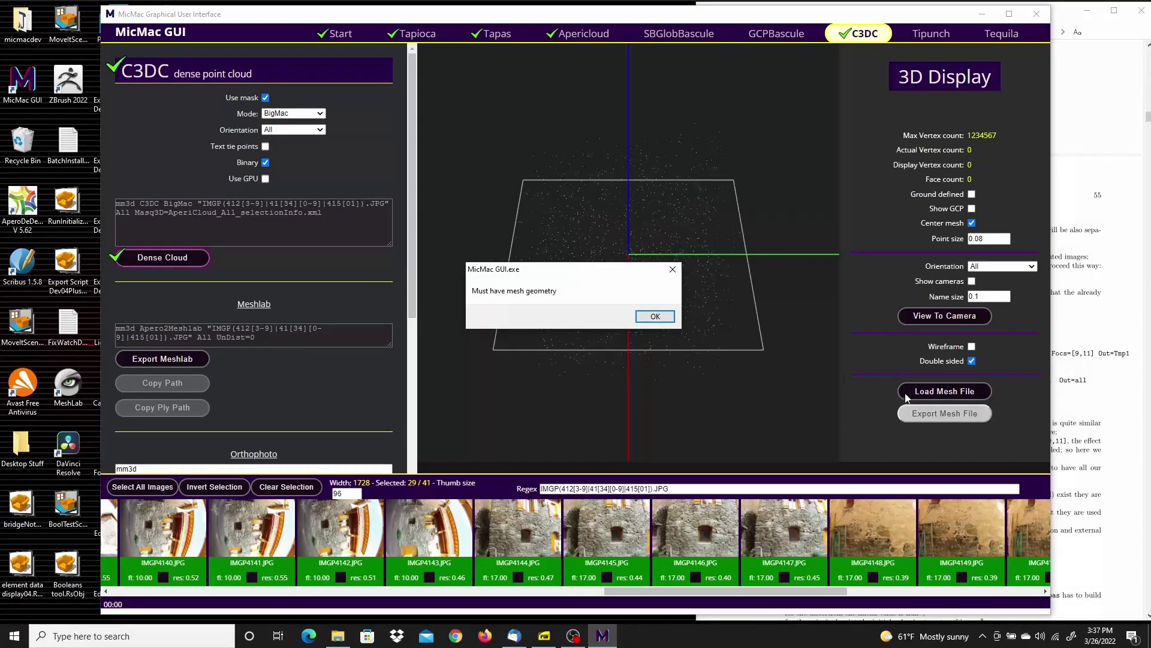
left_click(656, 316)
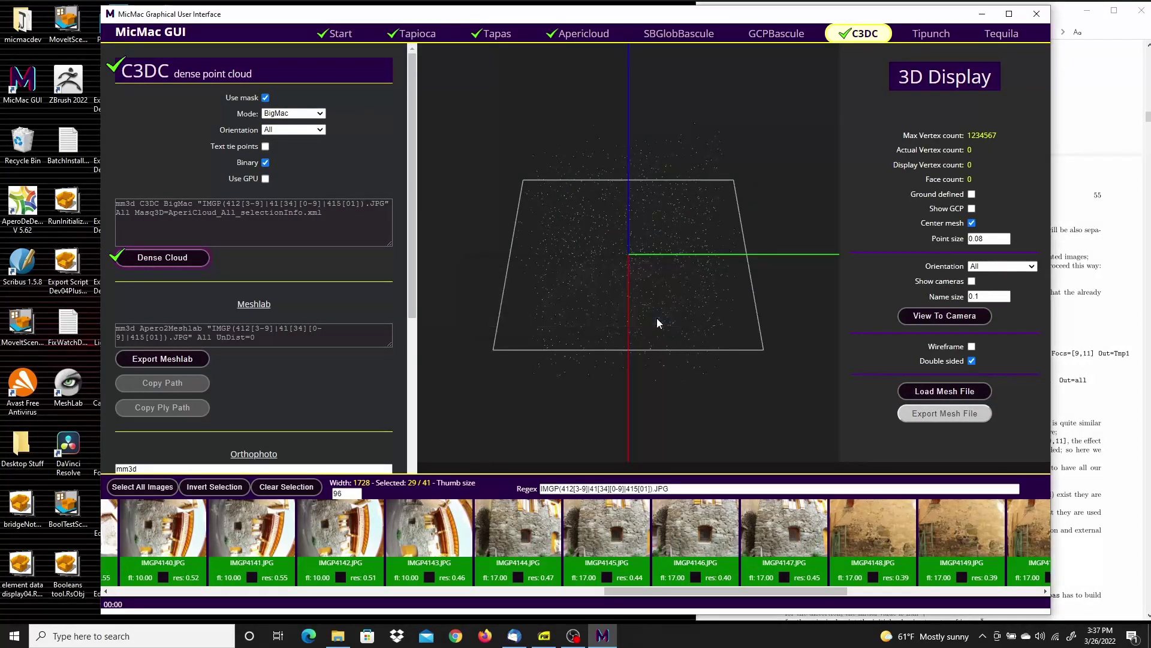
left_click(923, 391)
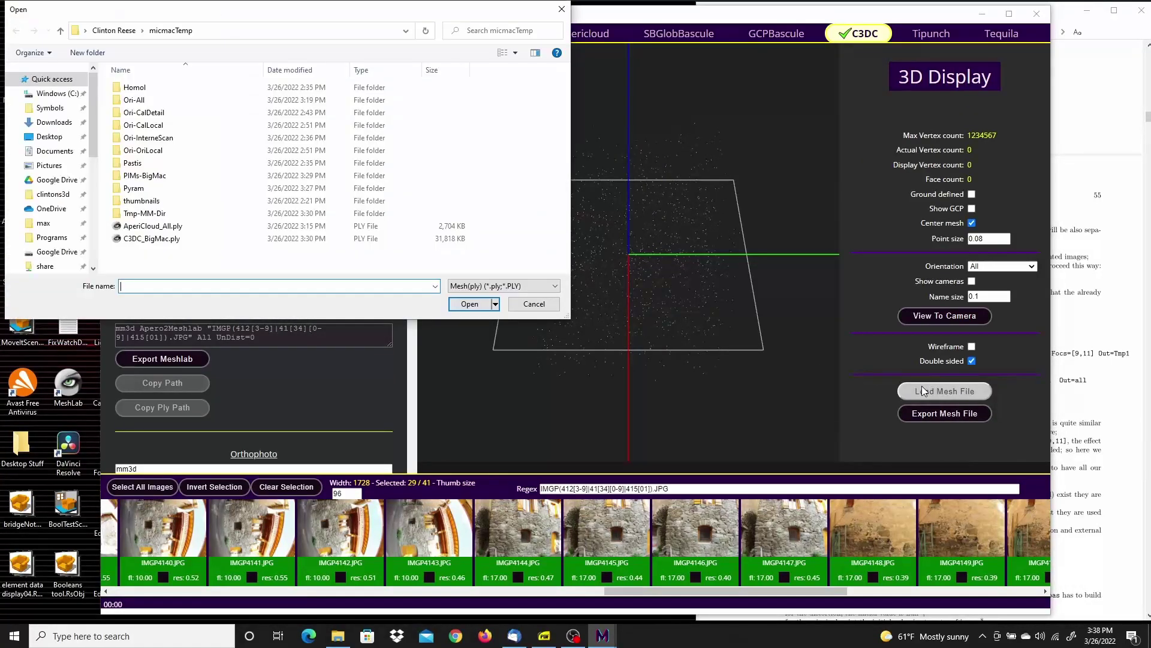
Load C3DC_BigMac.ply (1206709 vertices) and rotate it to inspect the street.
left_click(137, 240)
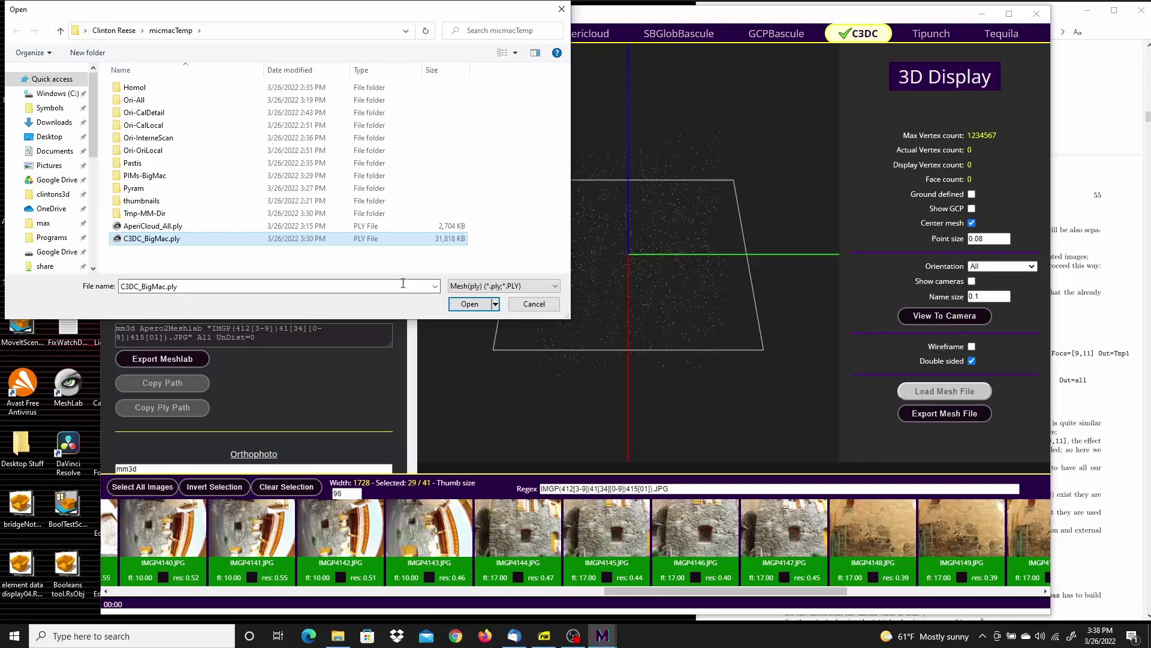
left_click(478, 305)
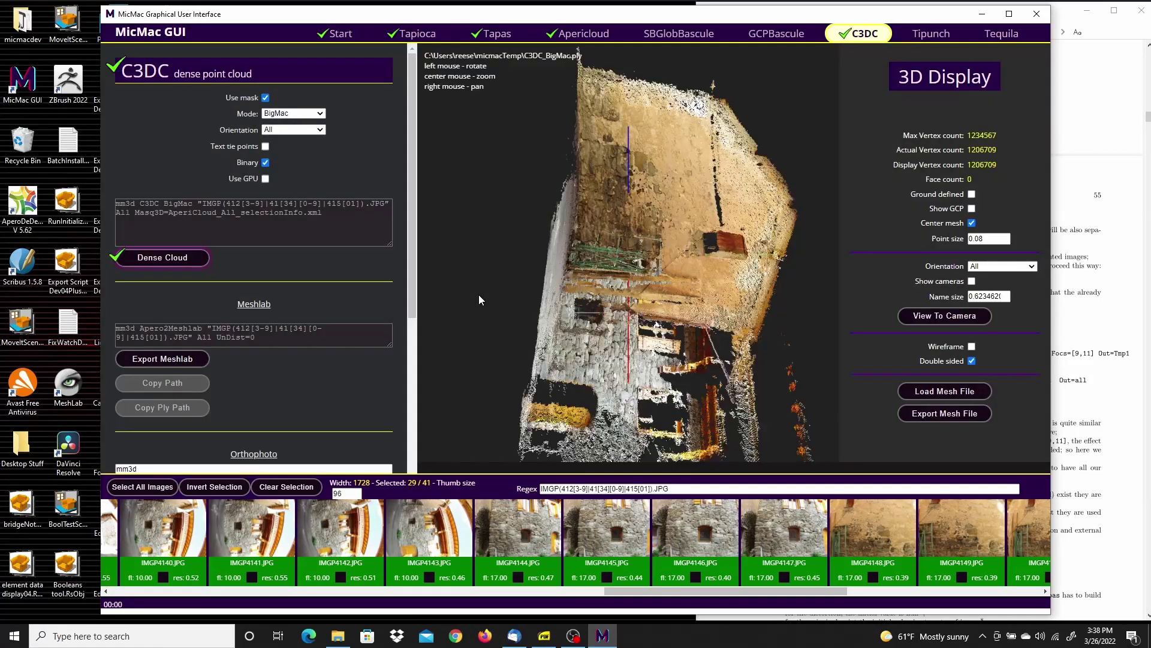
left_click_drag(754, 322, 567, 225)
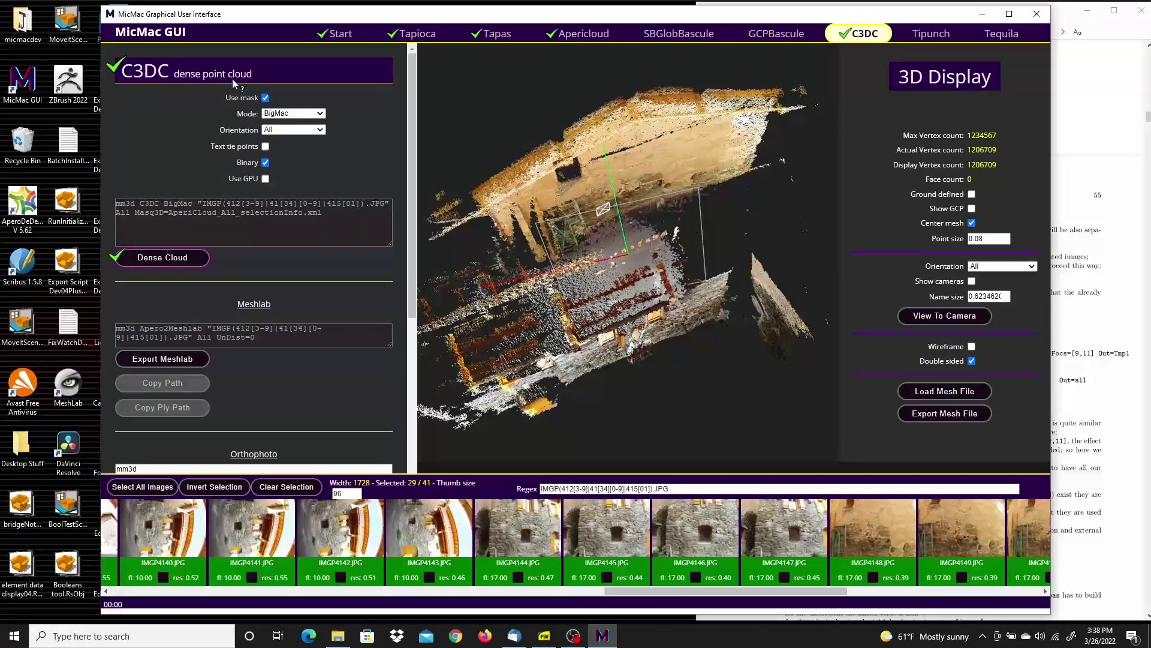
mouse_move(501, 181)
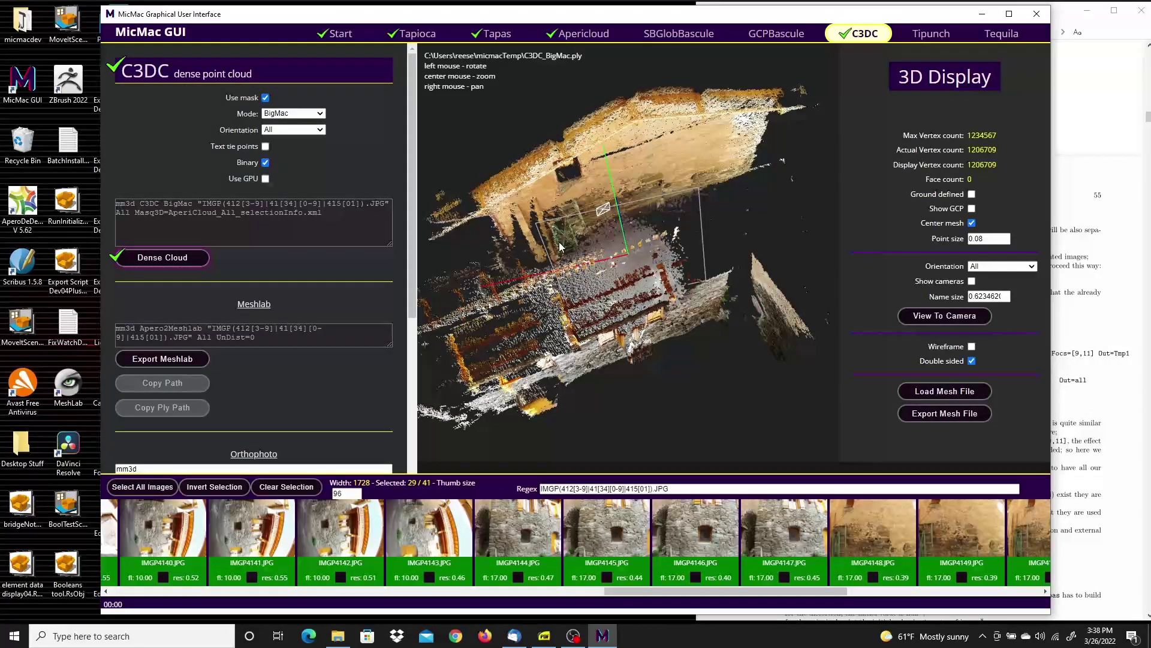